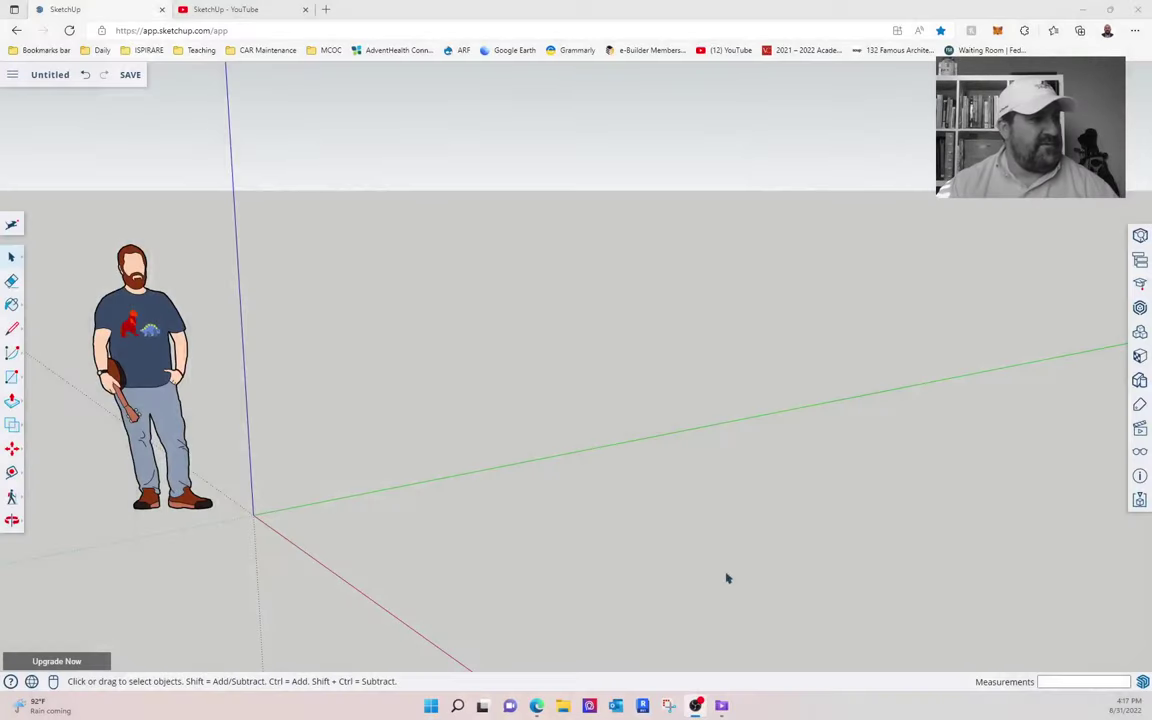
# Draw a rectangle from the origin and pull it up into an 8' box
pyautogui.click(11, 378)
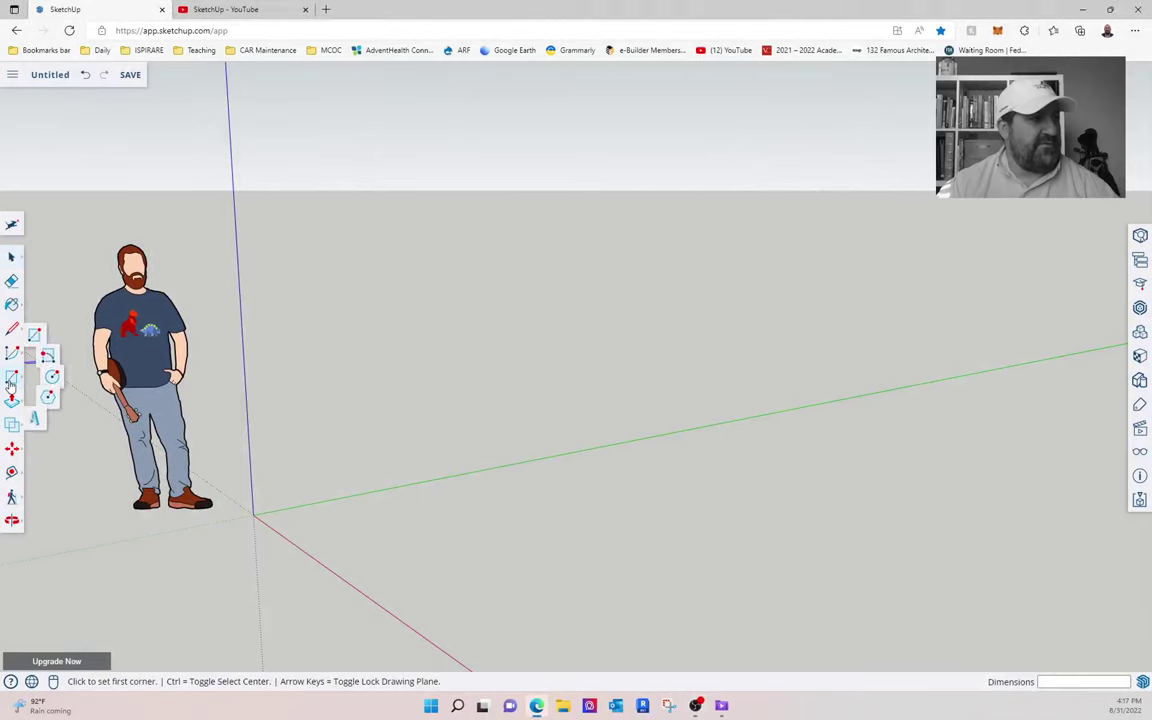
pyautogui.click(253, 515)
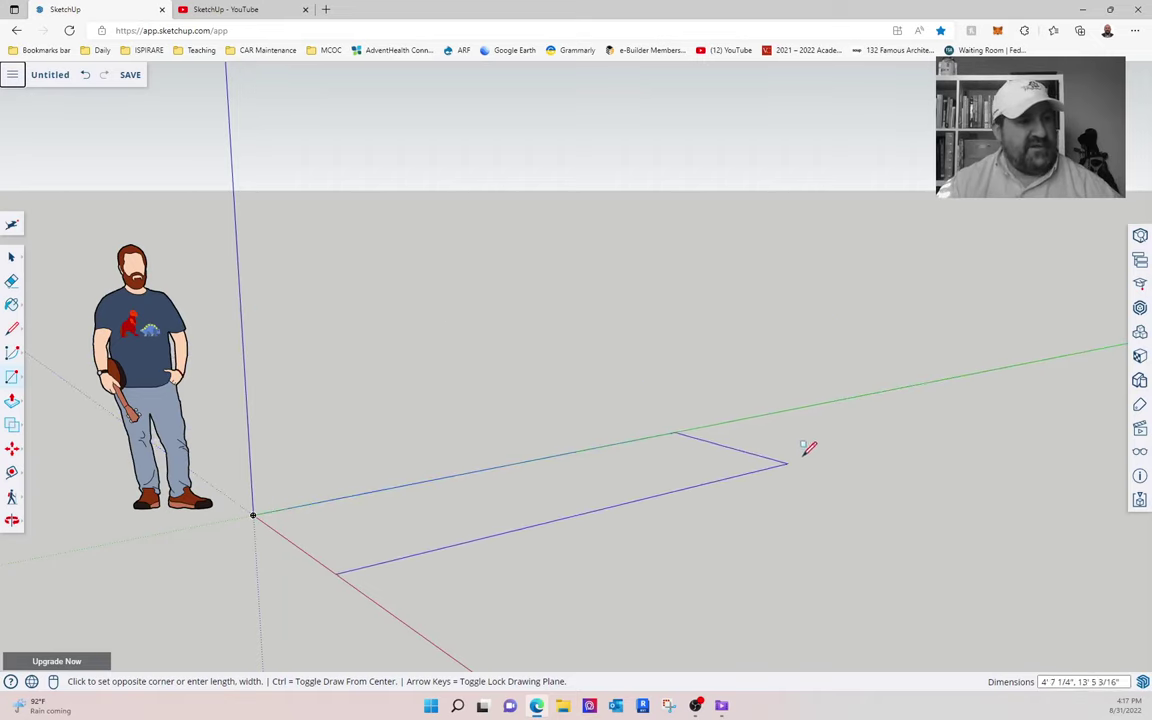
pyautogui.click(955, 448)
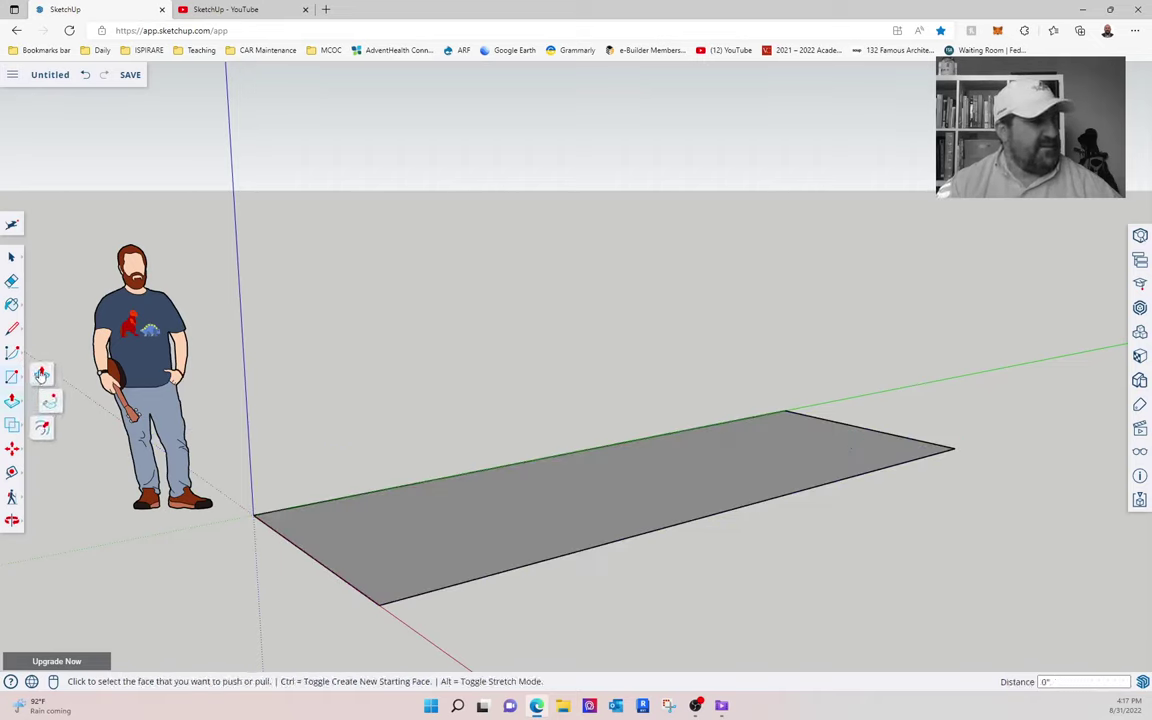
pyautogui.click(38, 345)
pyautogui.click(501, 543)
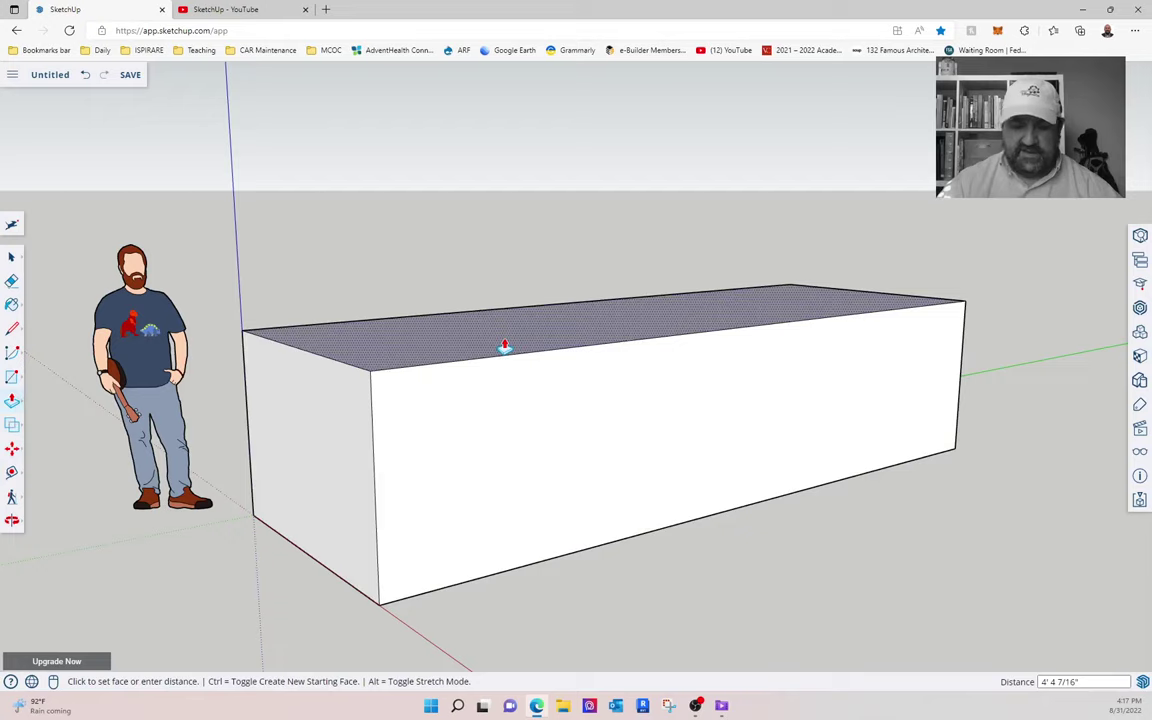
pyautogui.write("8'")
pyautogui.press('Return')
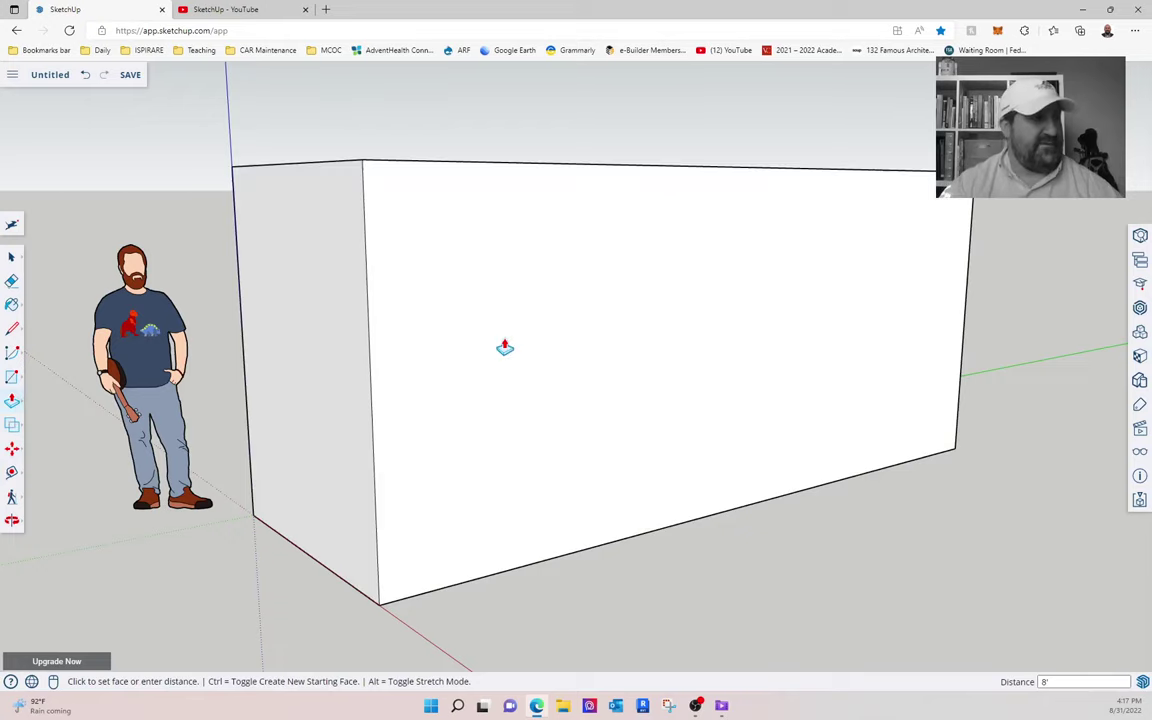
# Crossing-select the box and delete it, leaving one upright face along the green axis
pyautogui.click(11, 256)
pyautogui.moveTo(489, 428); pyautogui.dragTo(771, 452, button='middle')
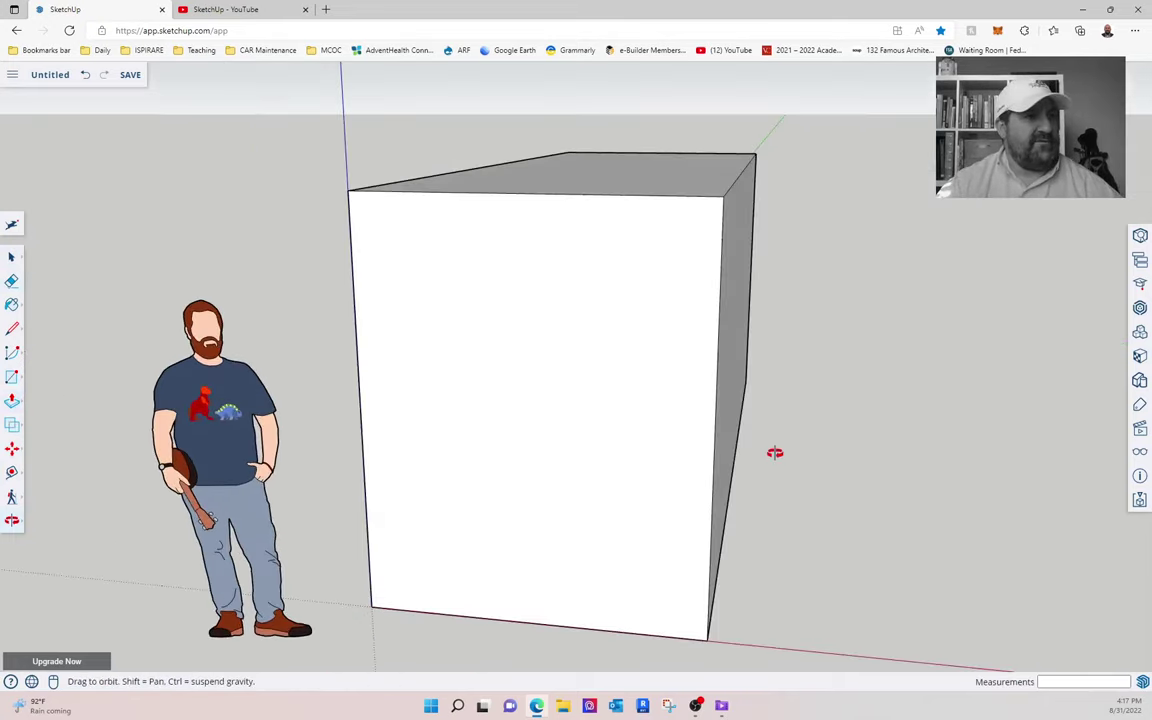
pyautogui.scroll(-5, 759, 365)
pyautogui.moveTo(788, 187); pyautogui.dragTo(697, 553)
pyautogui.press('Delete')
pyautogui.moveTo(699, 537); pyautogui.dragTo(509, 429, button='middle')
pyautogui.scroll(5, 543, 401)
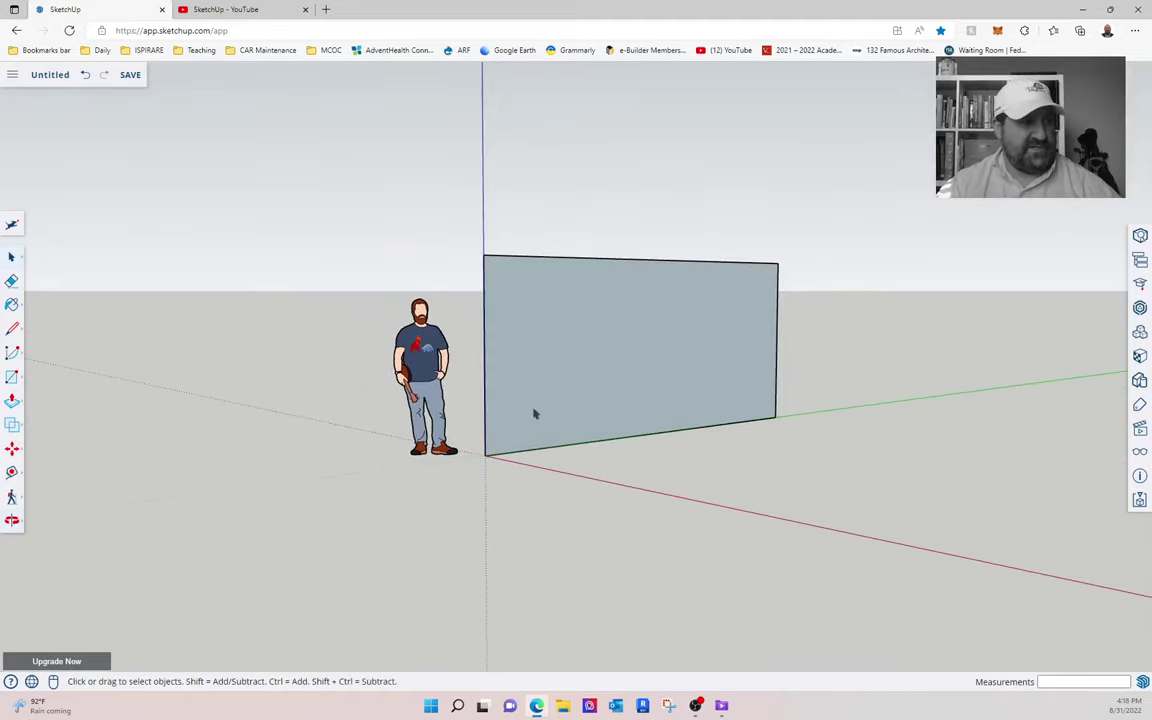
# Reverse the wall face so its white front side faces the viewer
pyautogui.rightClick(612, 345)
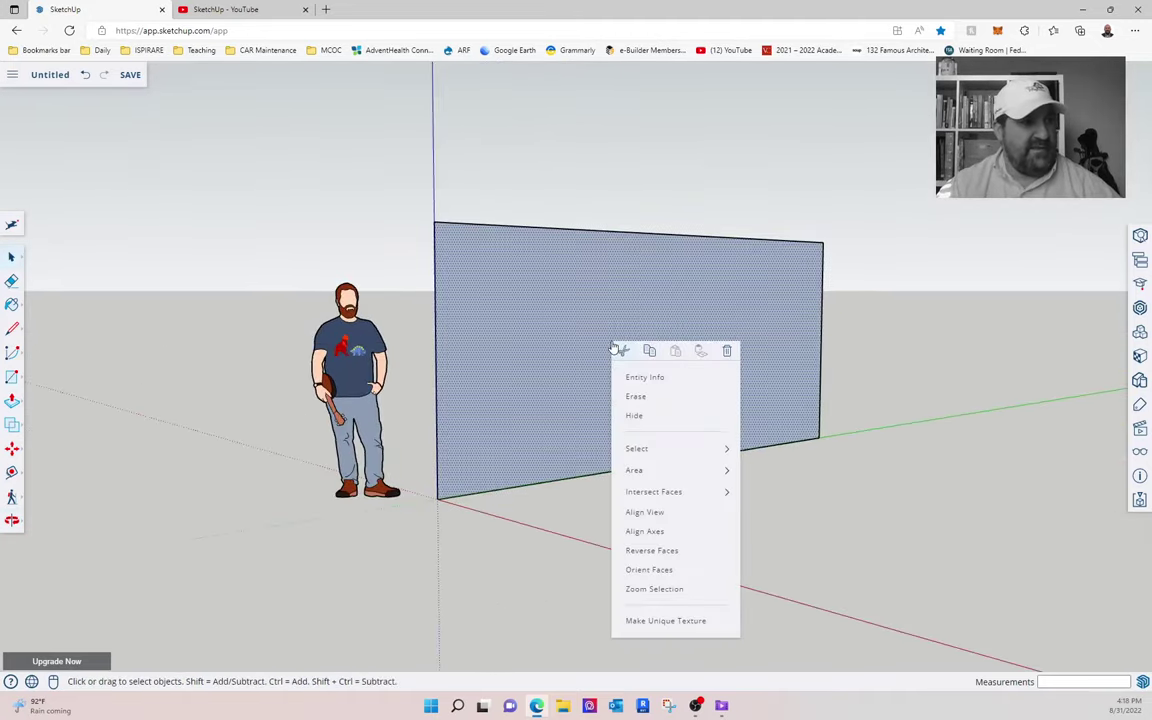
pyautogui.click(657, 550)
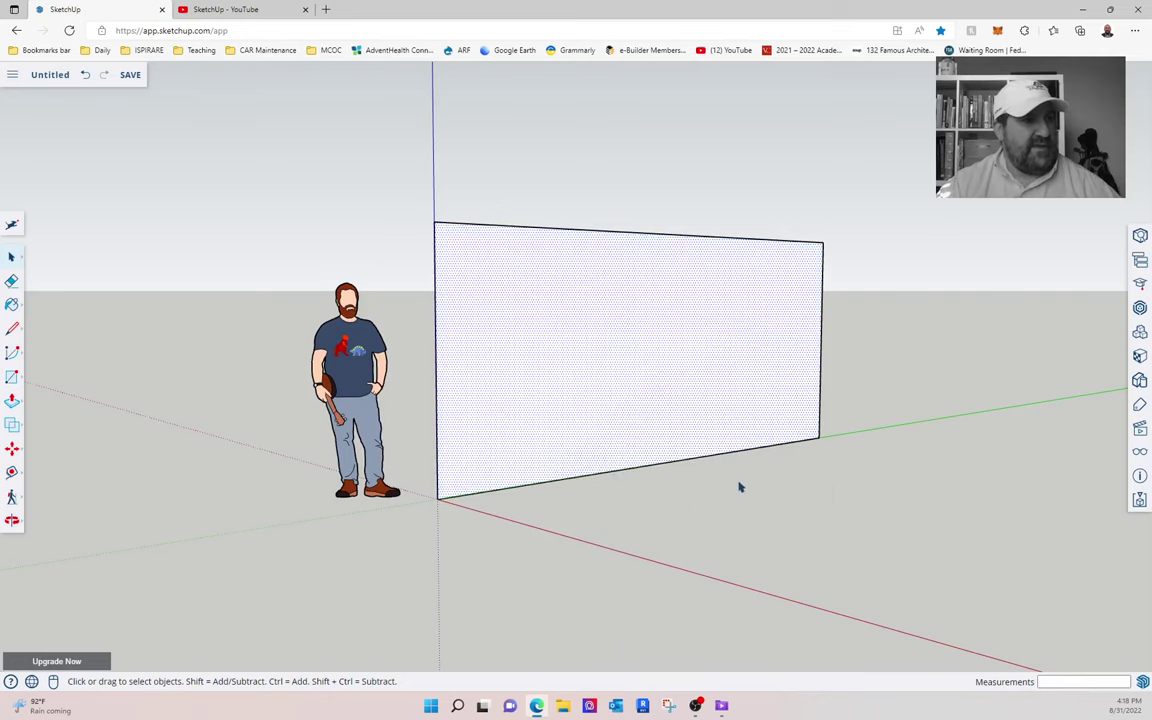
pyautogui.scroll(5, 755, 468)
pyautogui.scroll(-3, 745, 490)
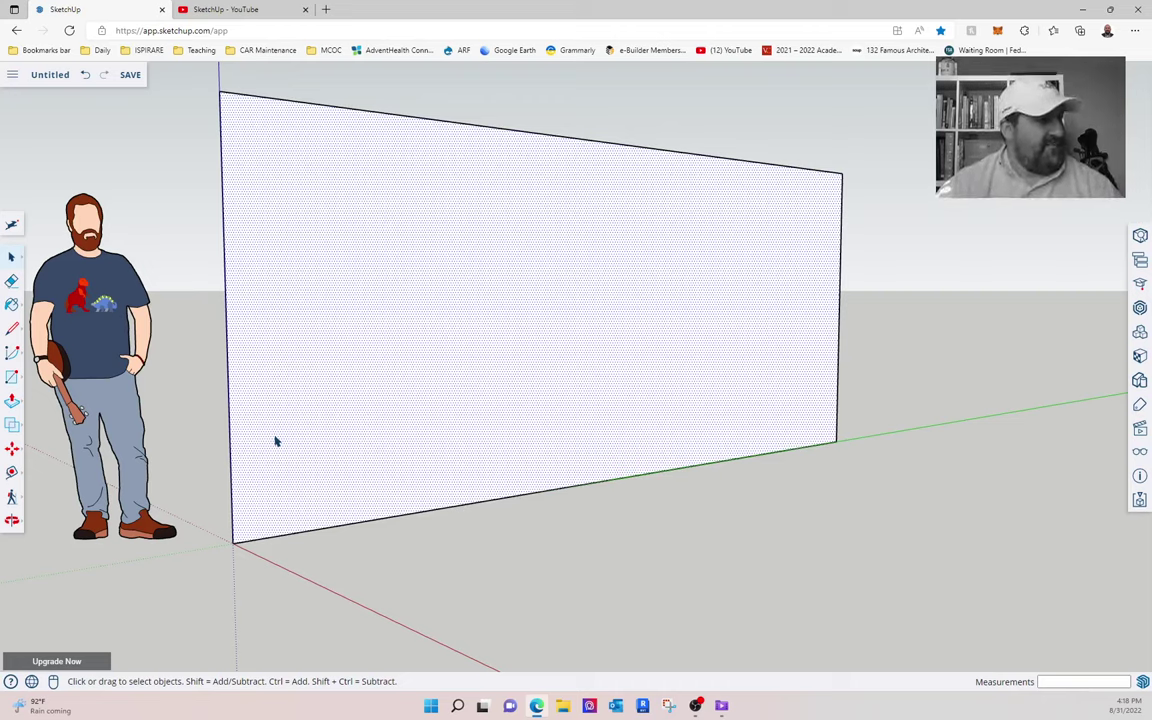
pyautogui.click(12, 328)
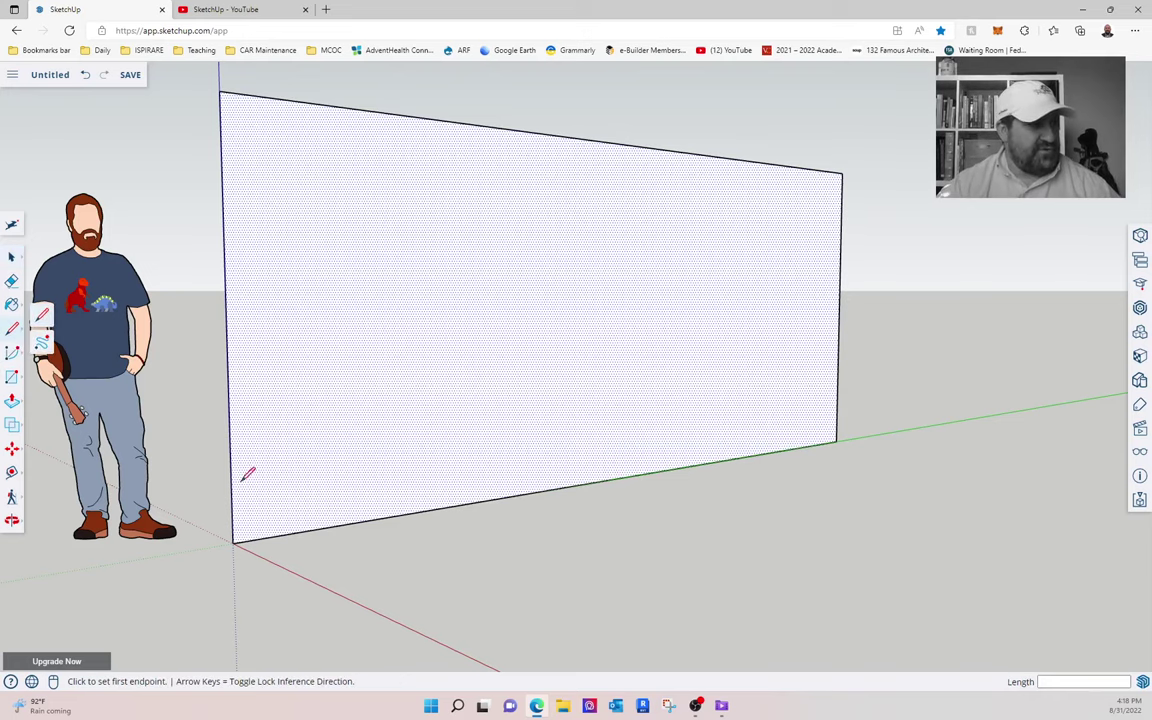
pyautogui.scroll(5, 262, 485)
pyautogui.scroll(-2, 285, 545)
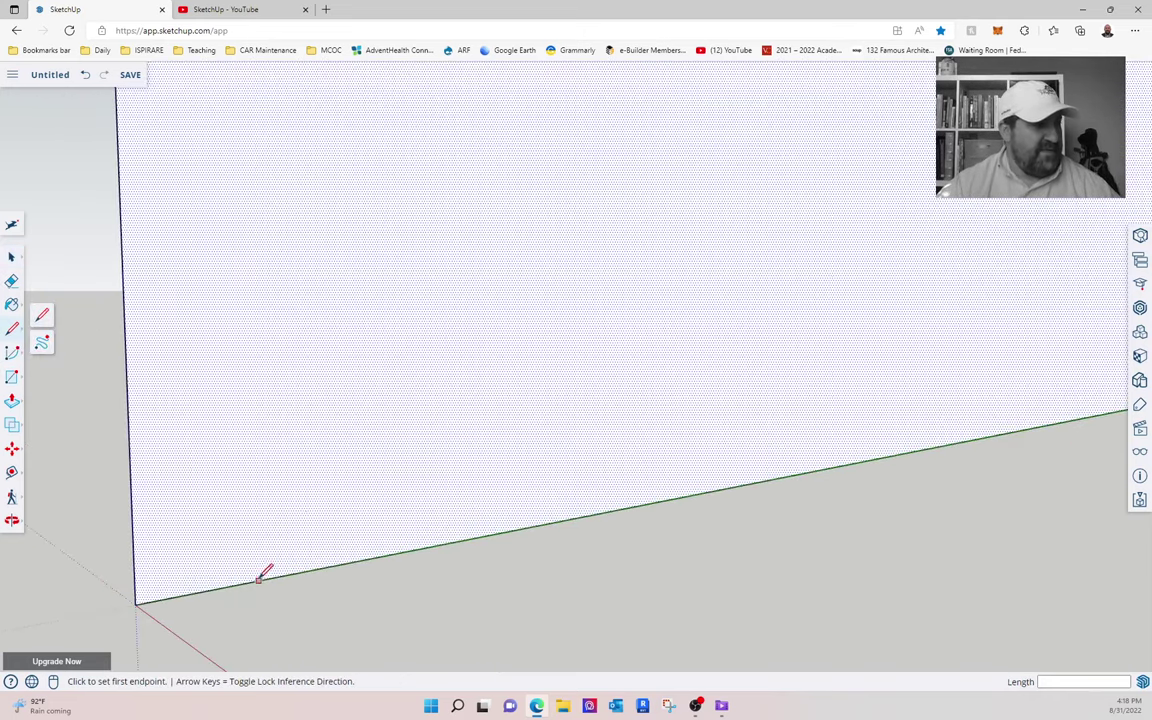
# Draw a step profile from the wall's bottom edge (6" riser, 1" and 1" nosing, 11" tread) and select it
pyautogui.click(255, 580)
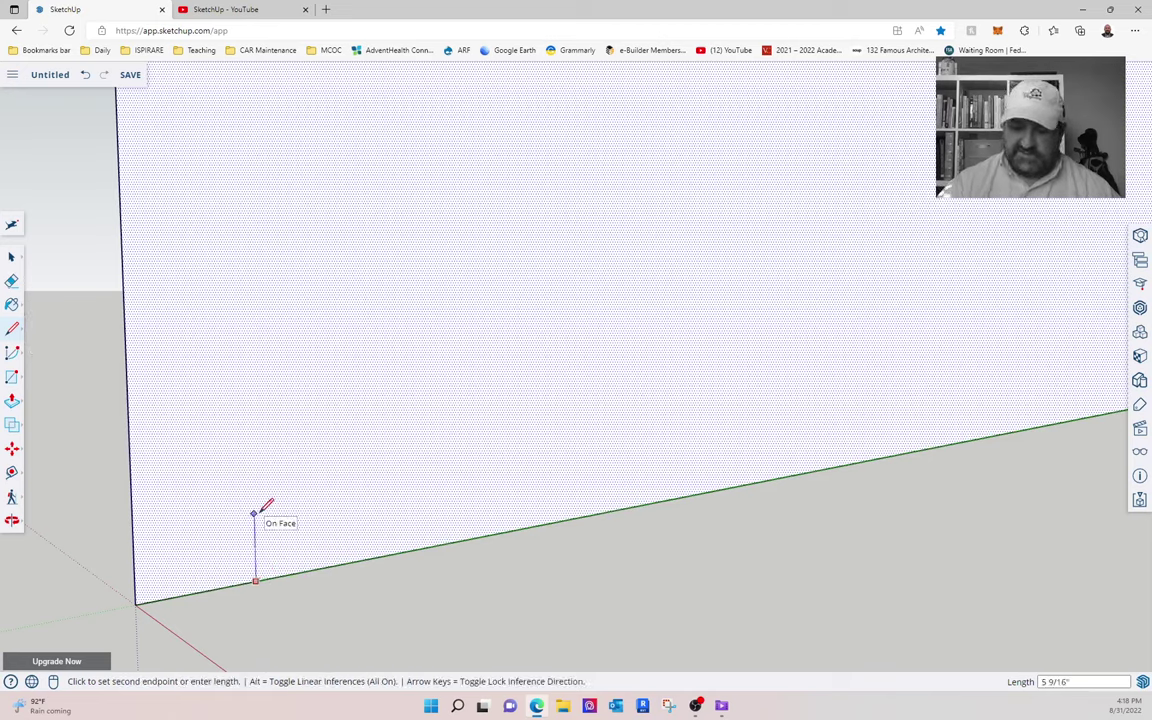
pyautogui.press('Return')
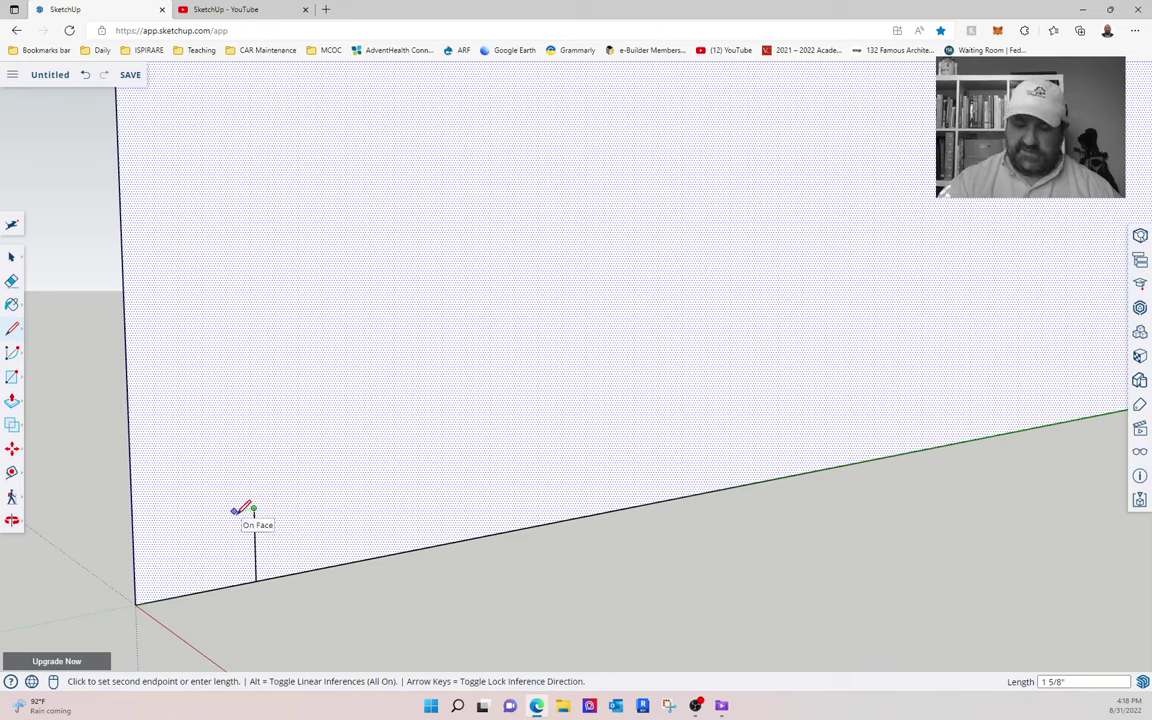
pyautogui.write('1"')
pyautogui.press('Return')
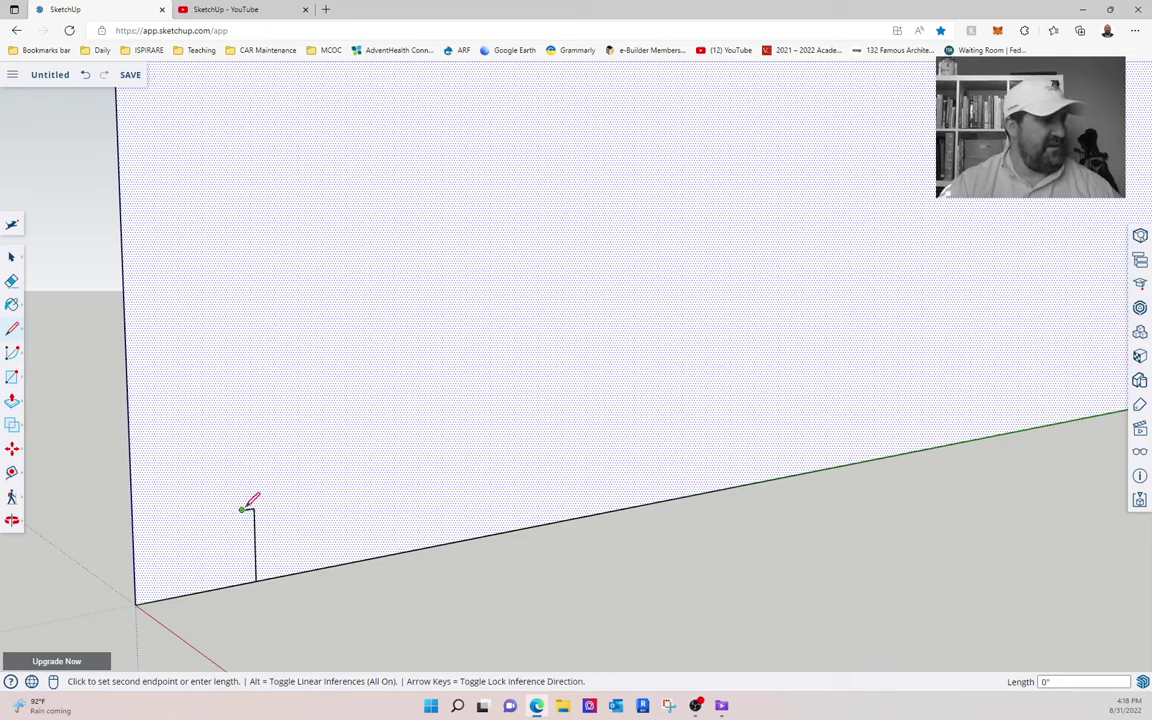
pyautogui.write('1"')
pyautogui.press('Return')
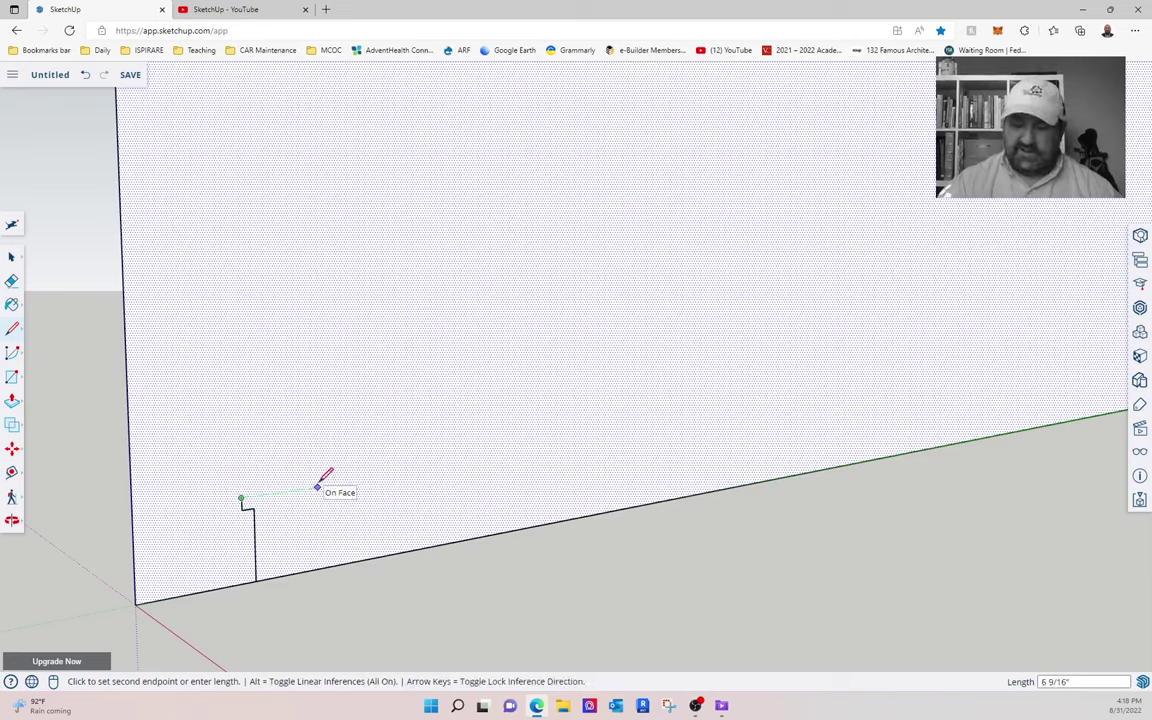
pyautogui.write('11')
pyautogui.press('Return')
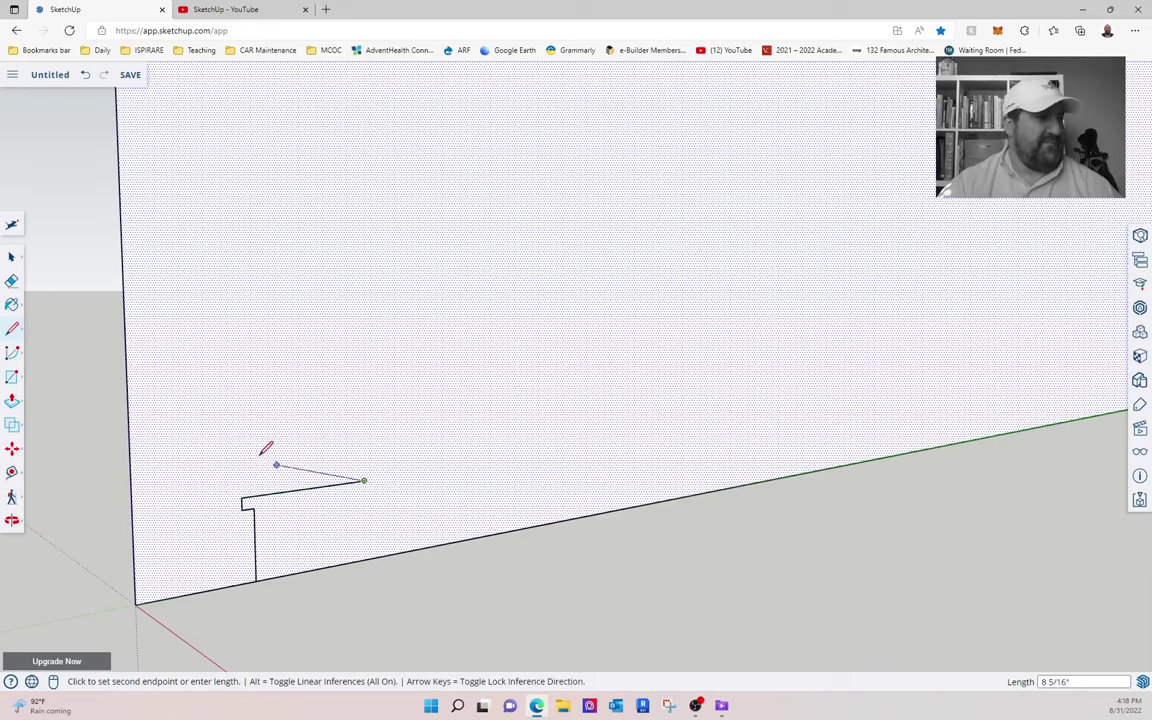
pyautogui.click(11, 257)
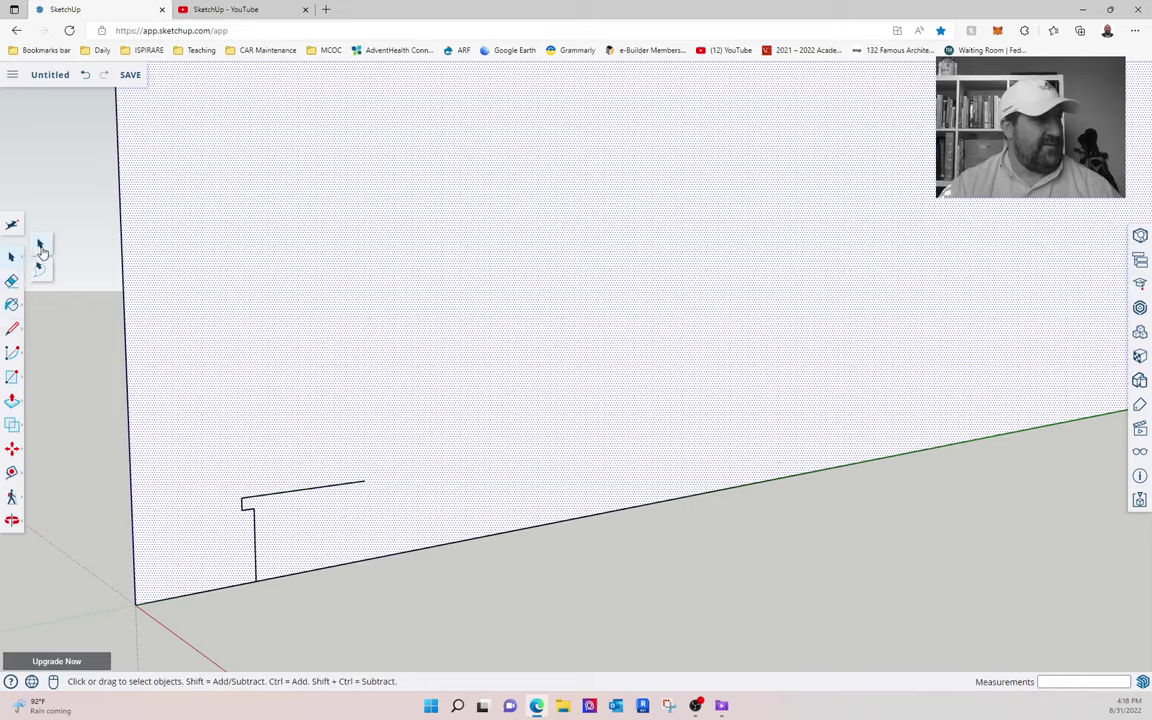
pyautogui.moveTo(211, 625); pyautogui.dragTo(424, 441)
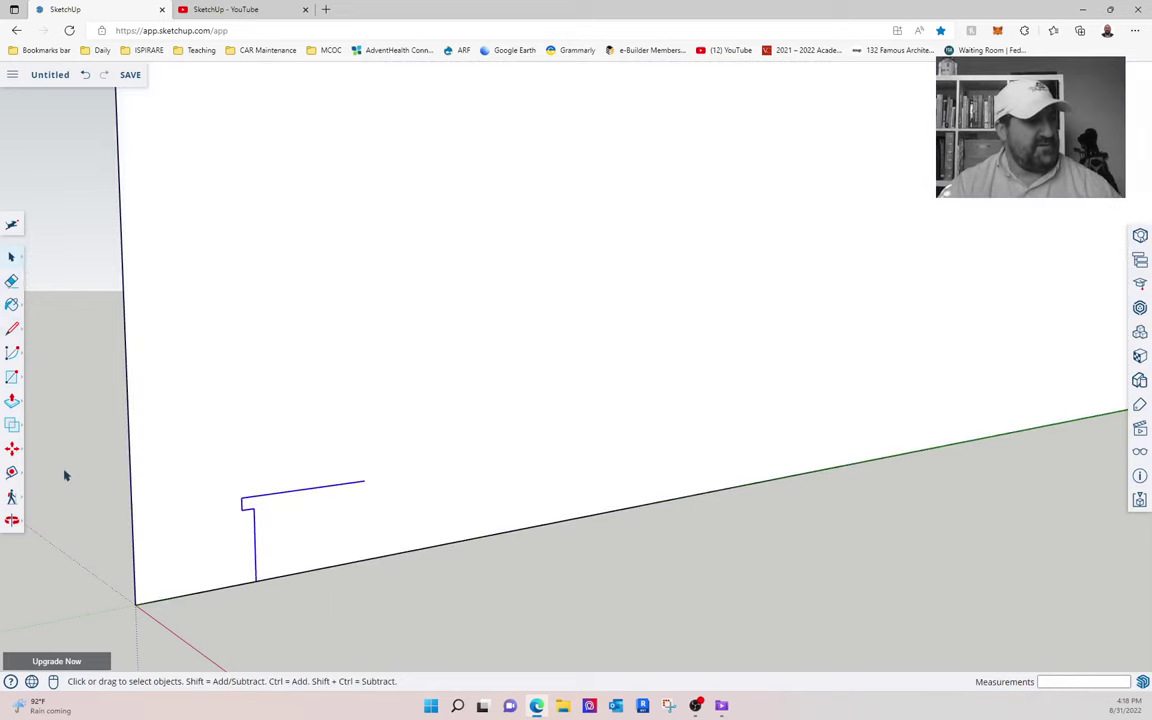
# Copy-array the step profile end to end so it climbs diagonally up the wall
pyautogui.click(12, 448)
pyautogui.click(45, 422)
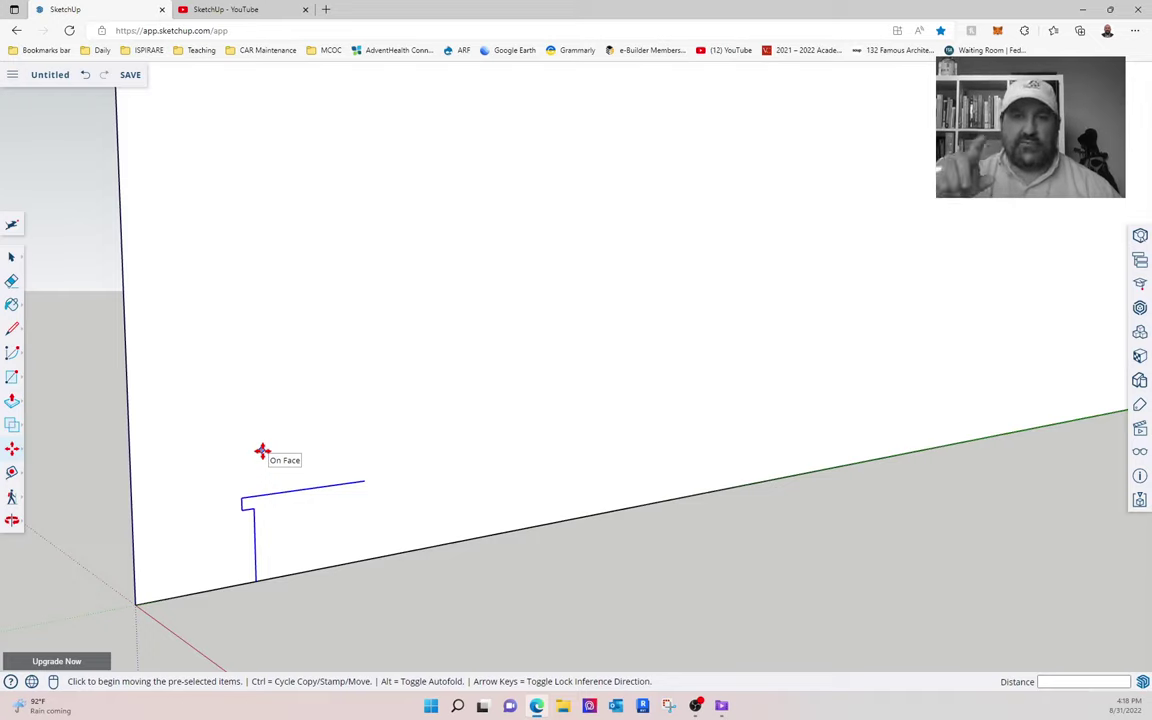
pyautogui.press('ctrl')
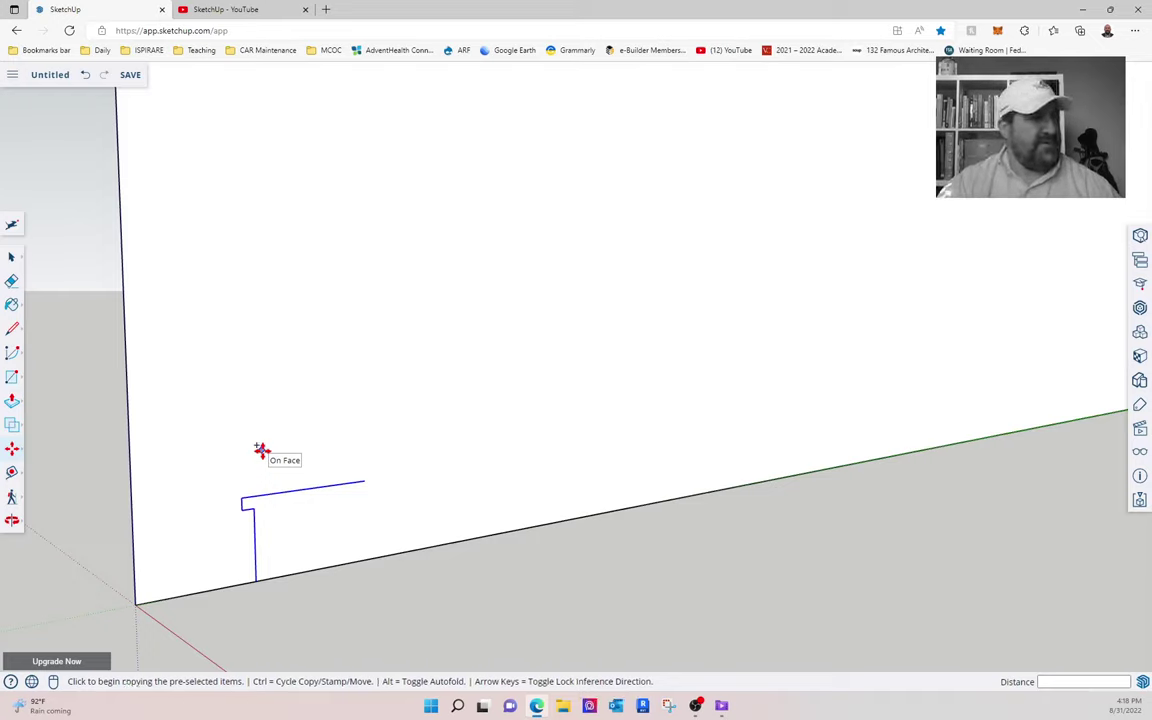
pyautogui.click(255, 583)
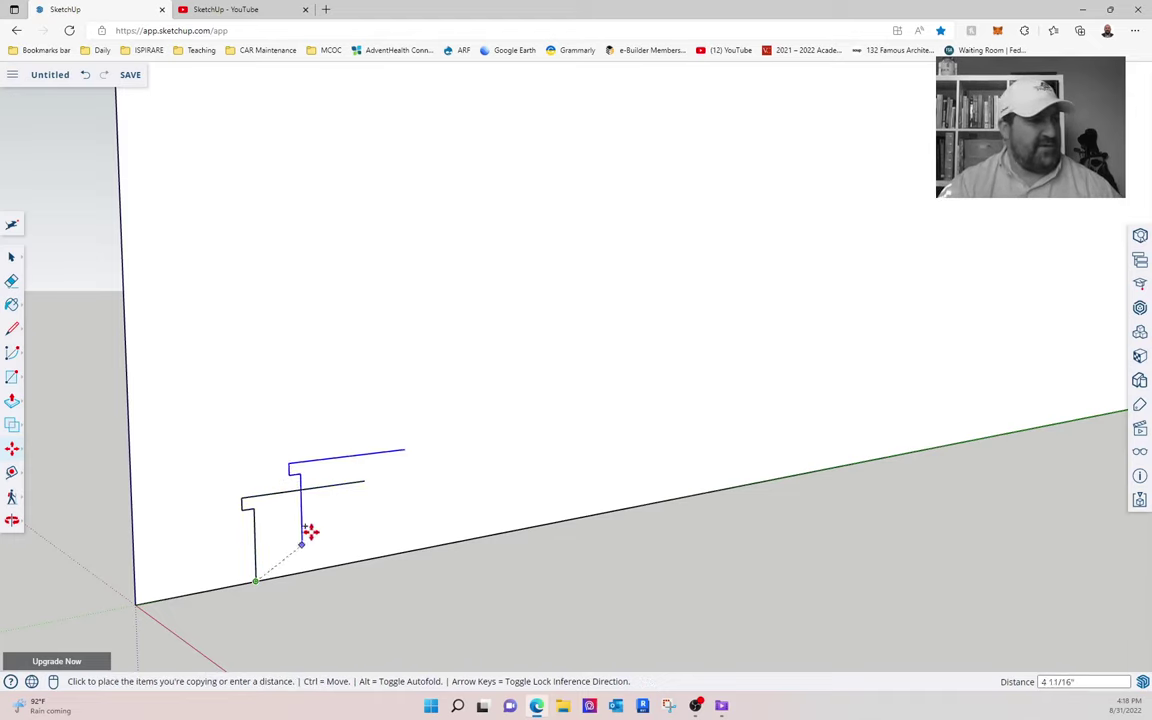
pyautogui.click(362, 480)
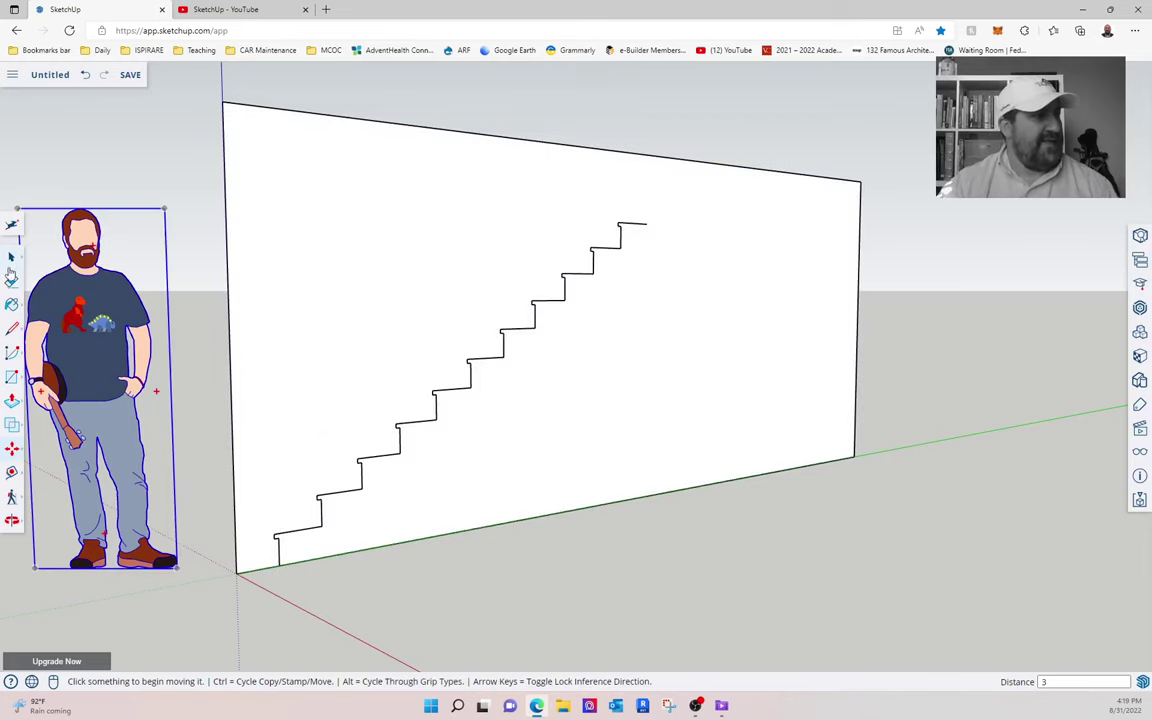
pyautogui.click(12, 328)
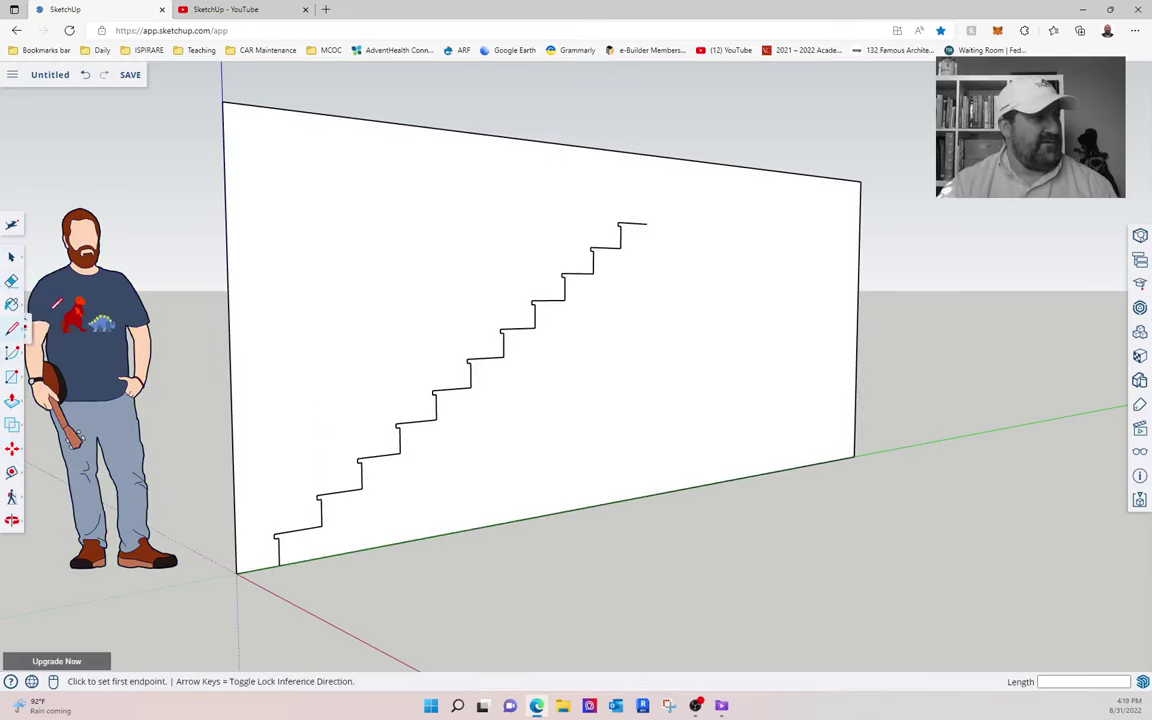
# Close the stair outline with a 3' top landing and a vertical edge down to the base
pyautogui.click(646, 223)
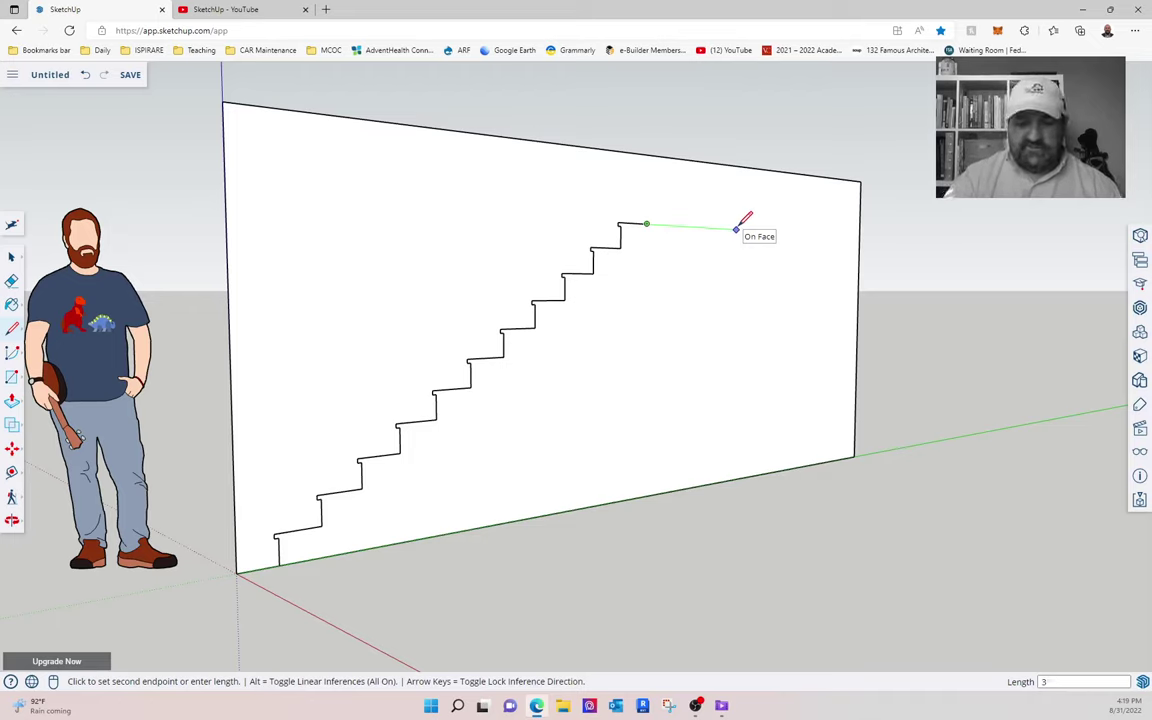
pyautogui.write("3'")
pyautogui.press('Return')
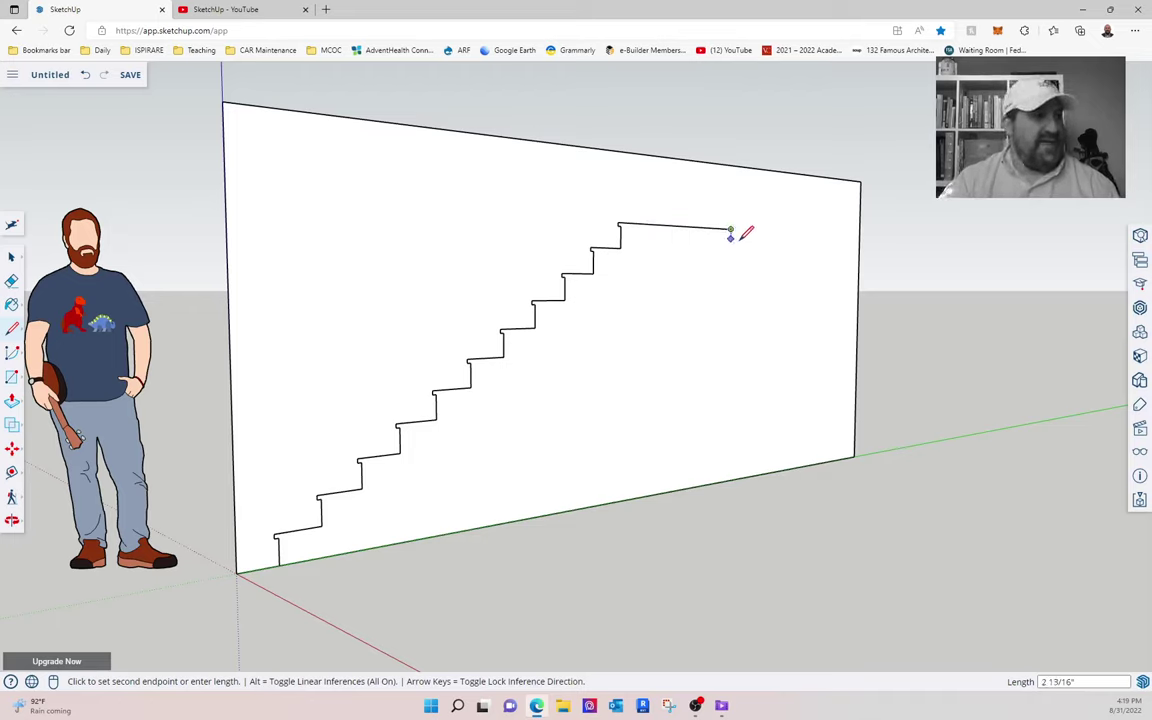
pyautogui.click(728, 479)
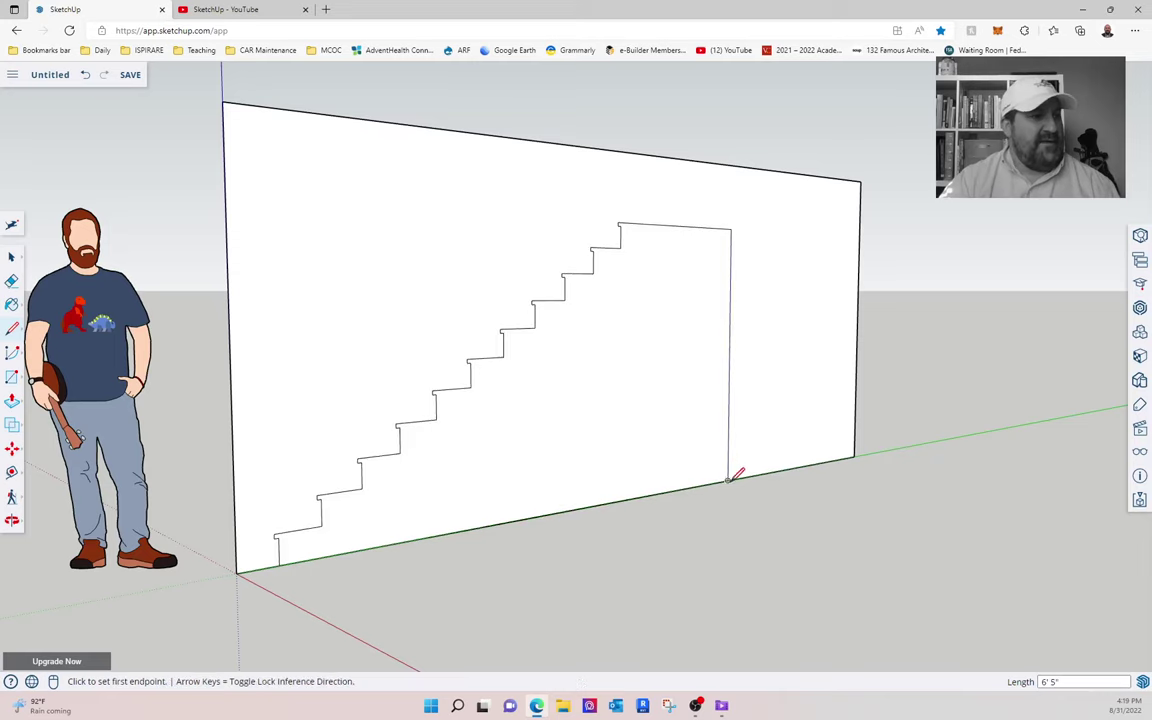
pyautogui.click(12, 257)
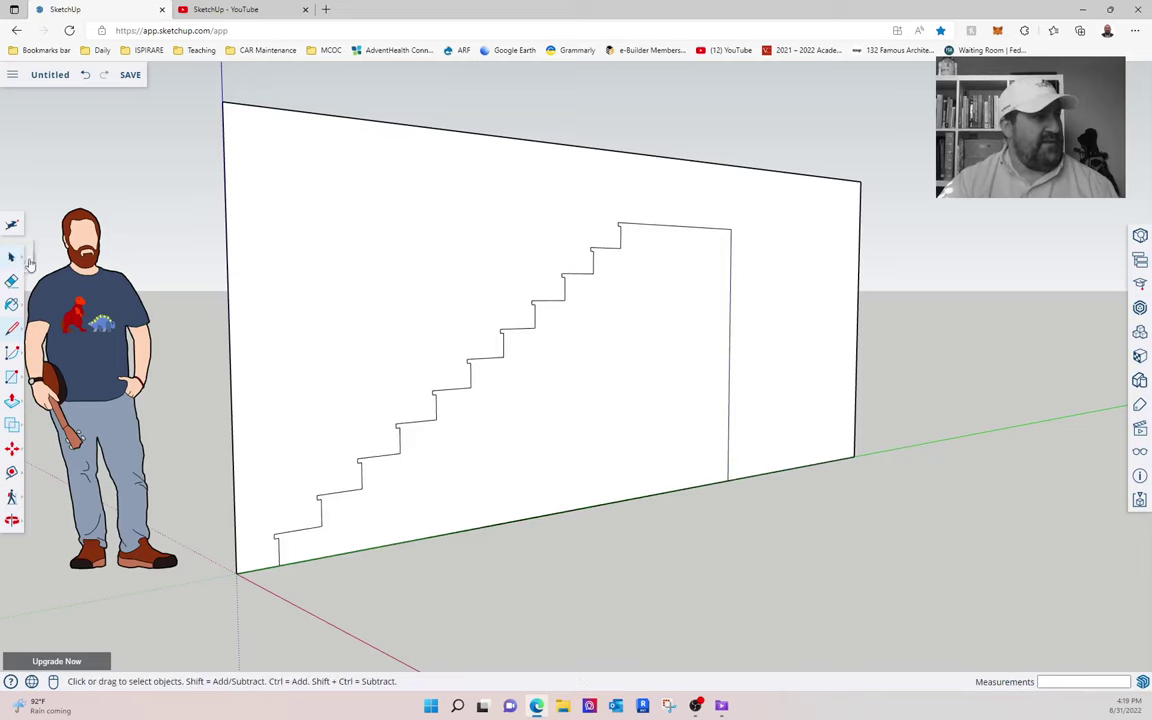
# Delete the surrounding wall face and its leftover stray edges, leaving the stair-shaped face
pyautogui.doubleClick(230, 103)
pyautogui.press('Delete')
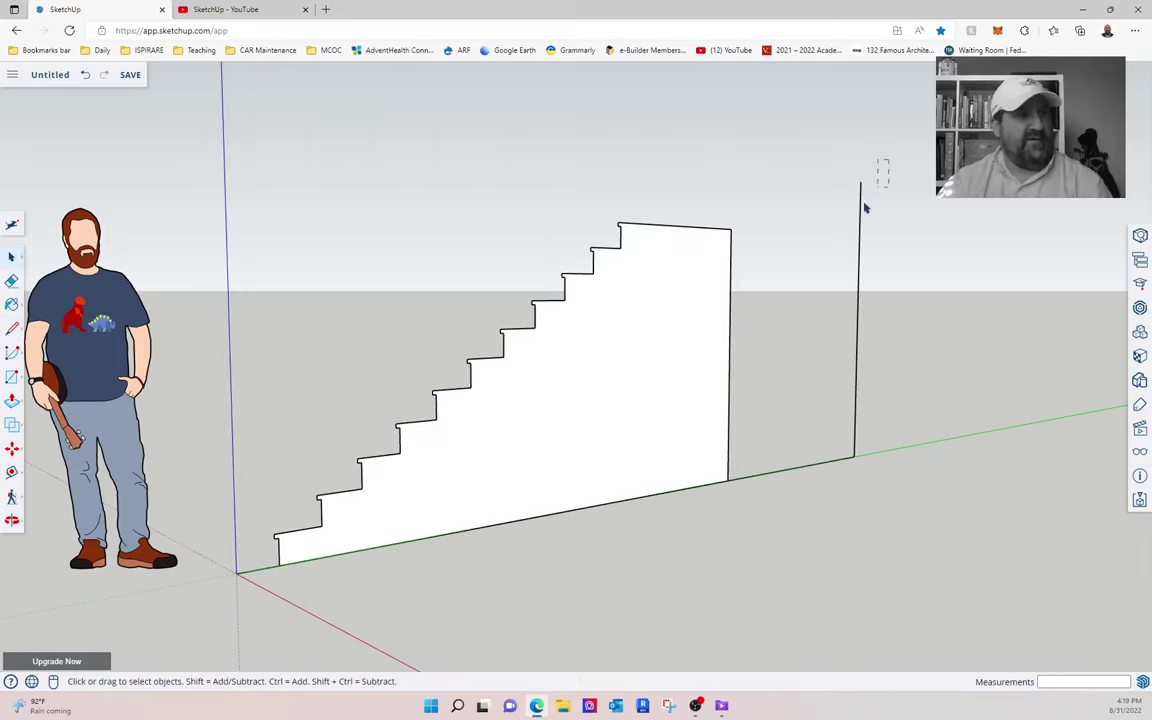
pyautogui.moveTo(860, 214); pyautogui.dragTo(852, 222)
pyautogui.press('Delete')
pyautogui.moveTo(897, 423); pyautogui.dragTo(831, 490)
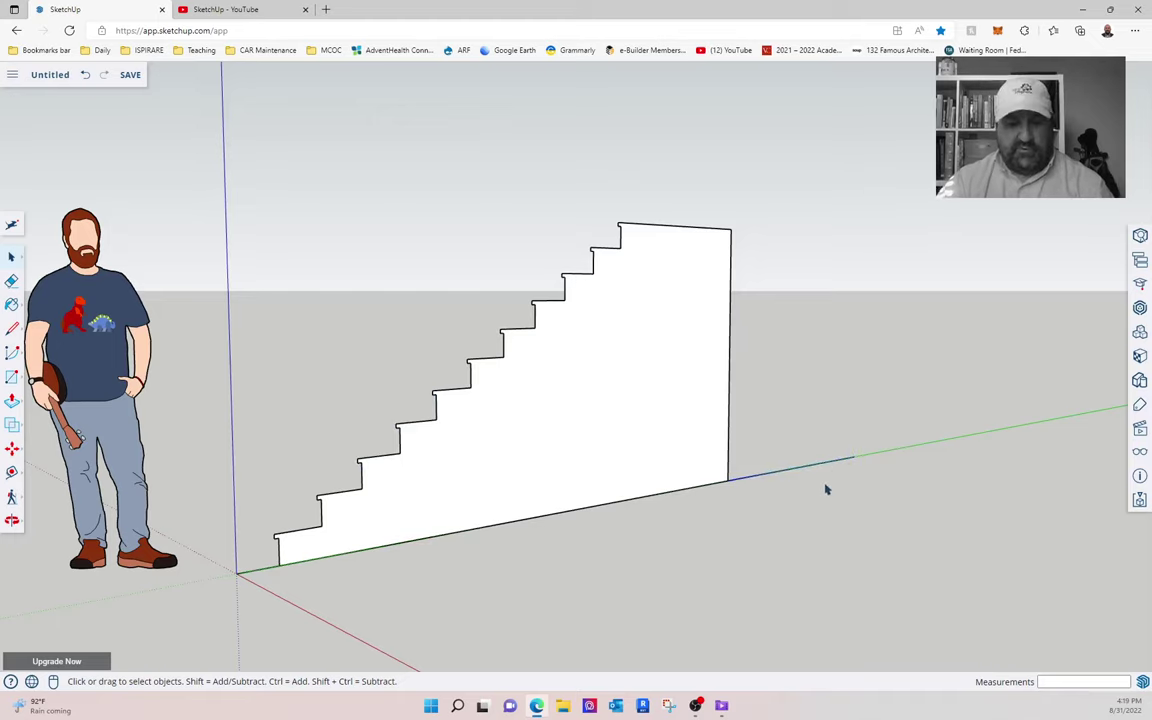
pyautogui.press('Delete')
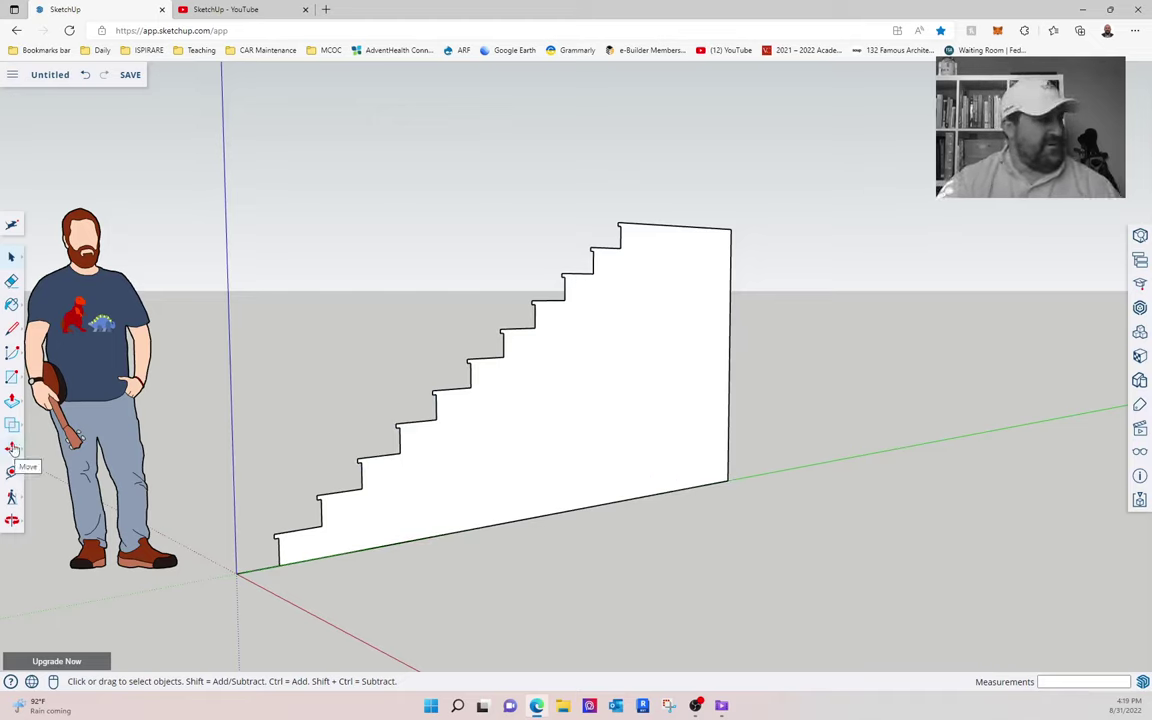
# Push/pull the stair profile face out 5' into a solid staircase
pyautogui.click(12, 400)
pyautogui.click(538, 458)
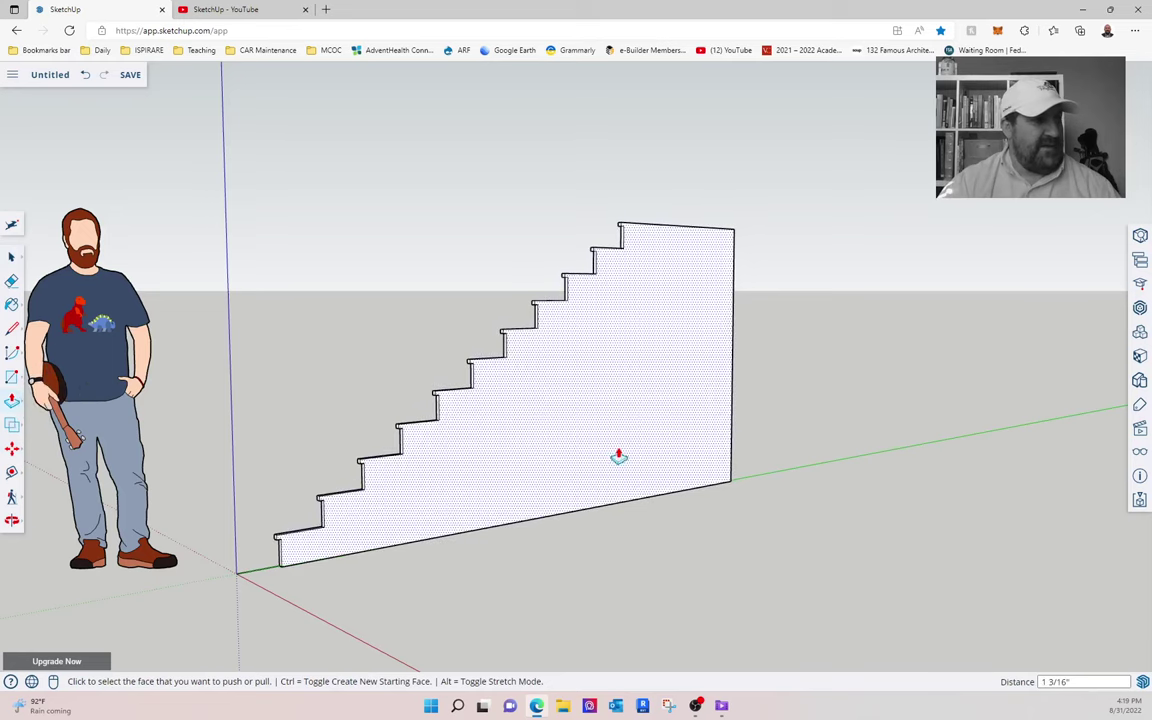
pyautogui.click(611, 455)
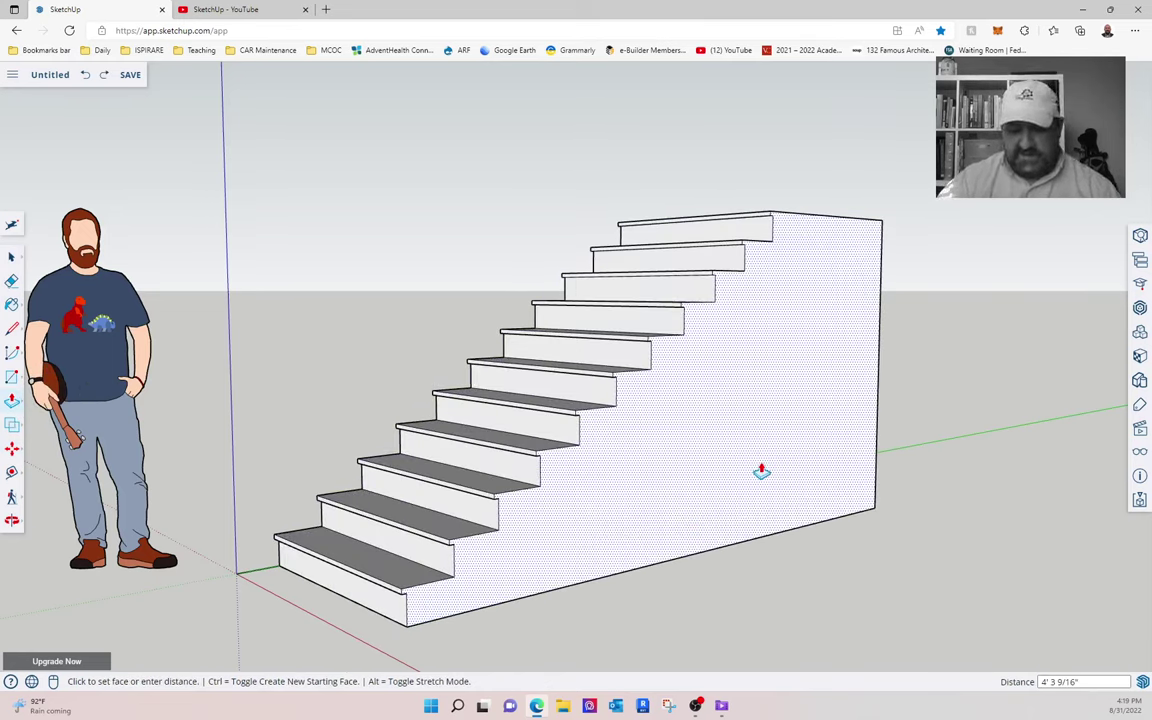
pyautogui.write('5')
pyautogui.press('Return')
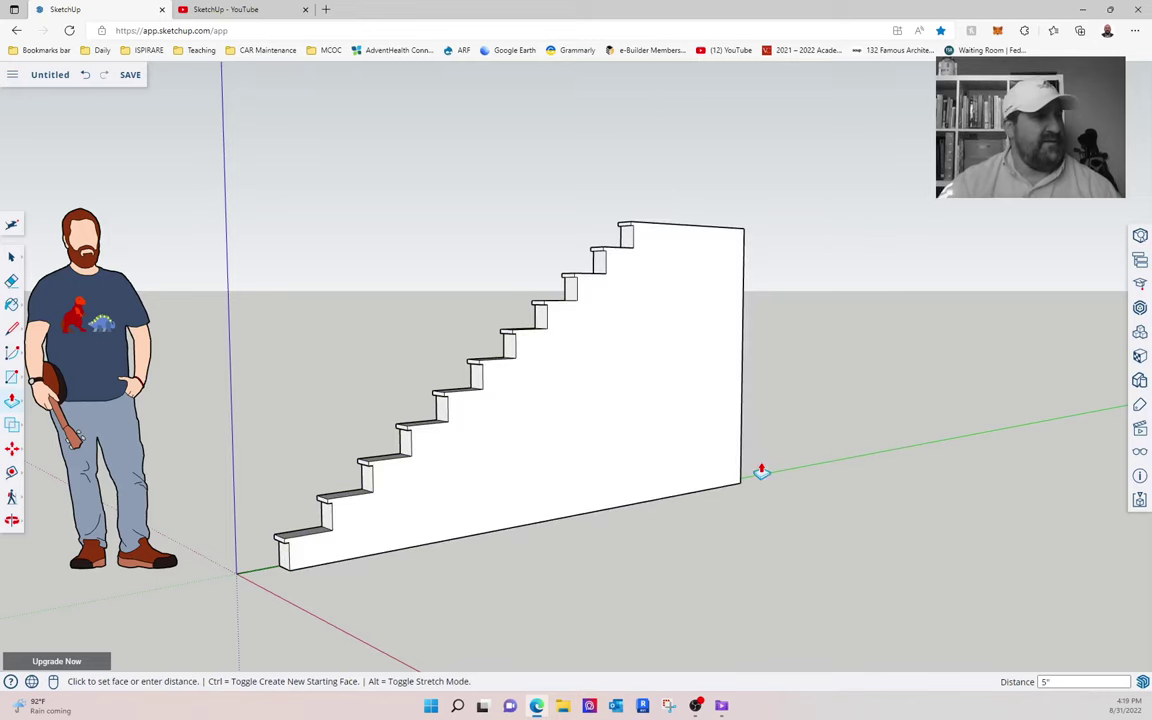
pyautogui.click(681, 452)
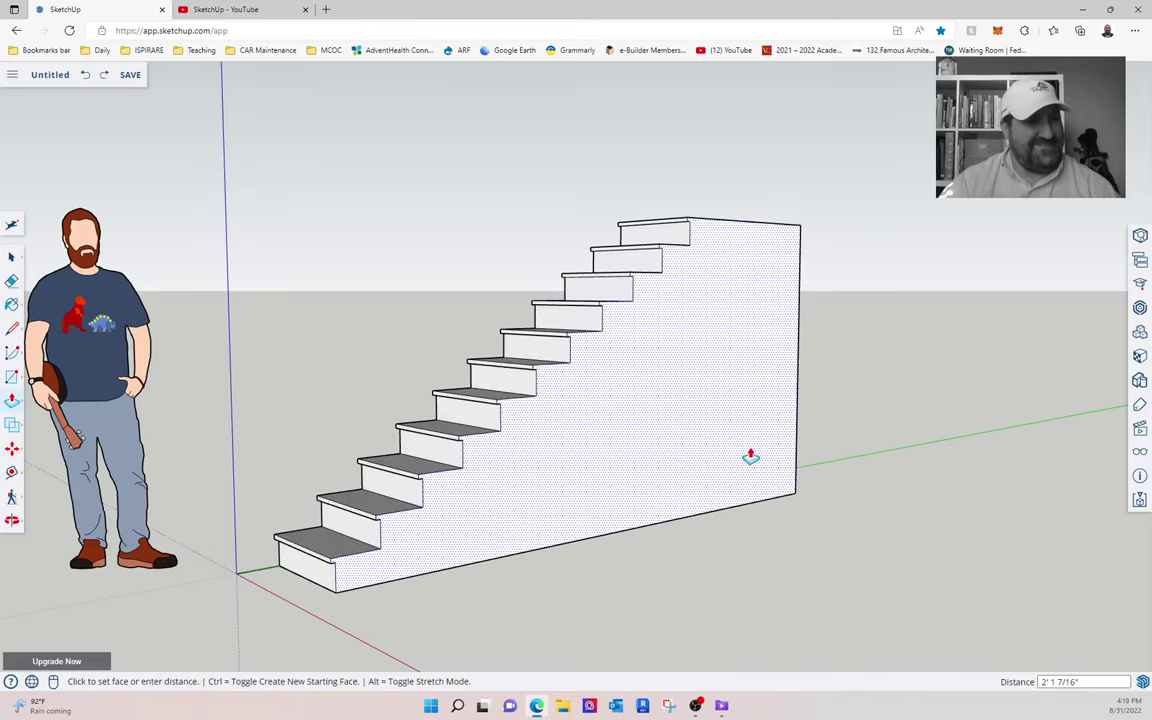
pyautogui.write('5')
pyautogui.press('Return')
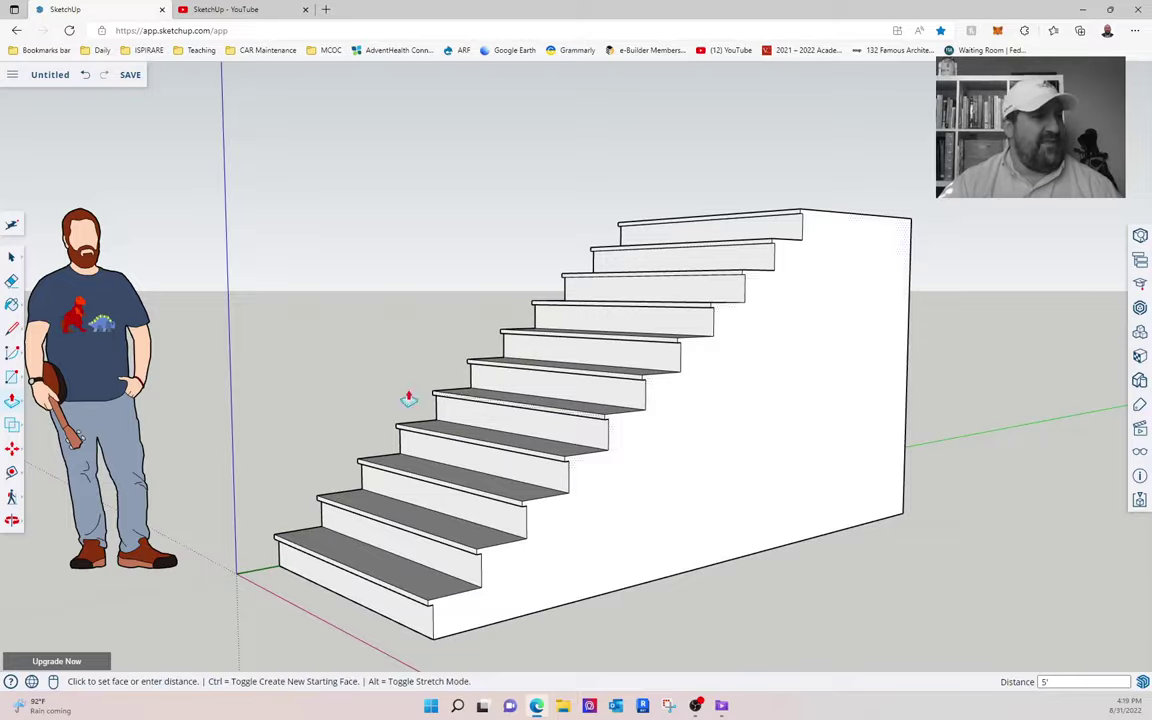
# Orbit to an angled view of the stairs and start the Paint Bucket
pyautogui.click(22, 256)
pyautogui.moveTo(329, 561); pyautogui.dragTo(335, 622, button='middle')
pyautogui.moveTo(432, 507); pyautogui.dragTo(596, 566, button='middle')
pyautogui.scroll(-2, 547, 562)
pyautogui.scroll(3, 505, 638)
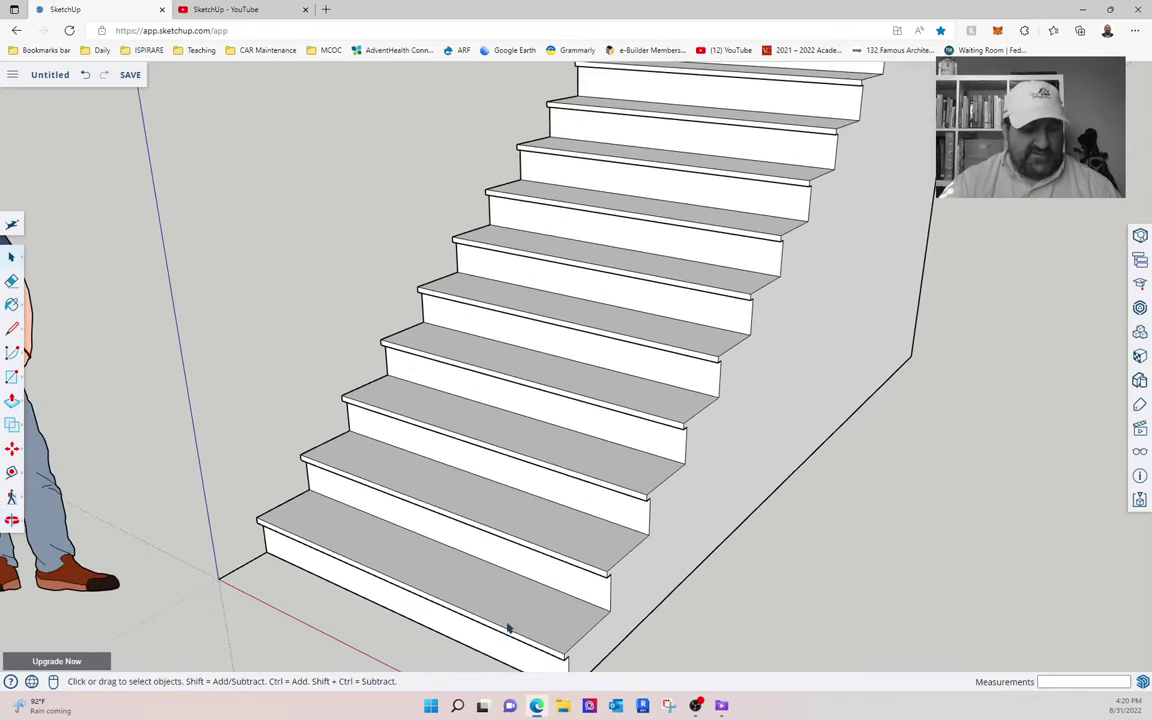
pyautogui.press('b')
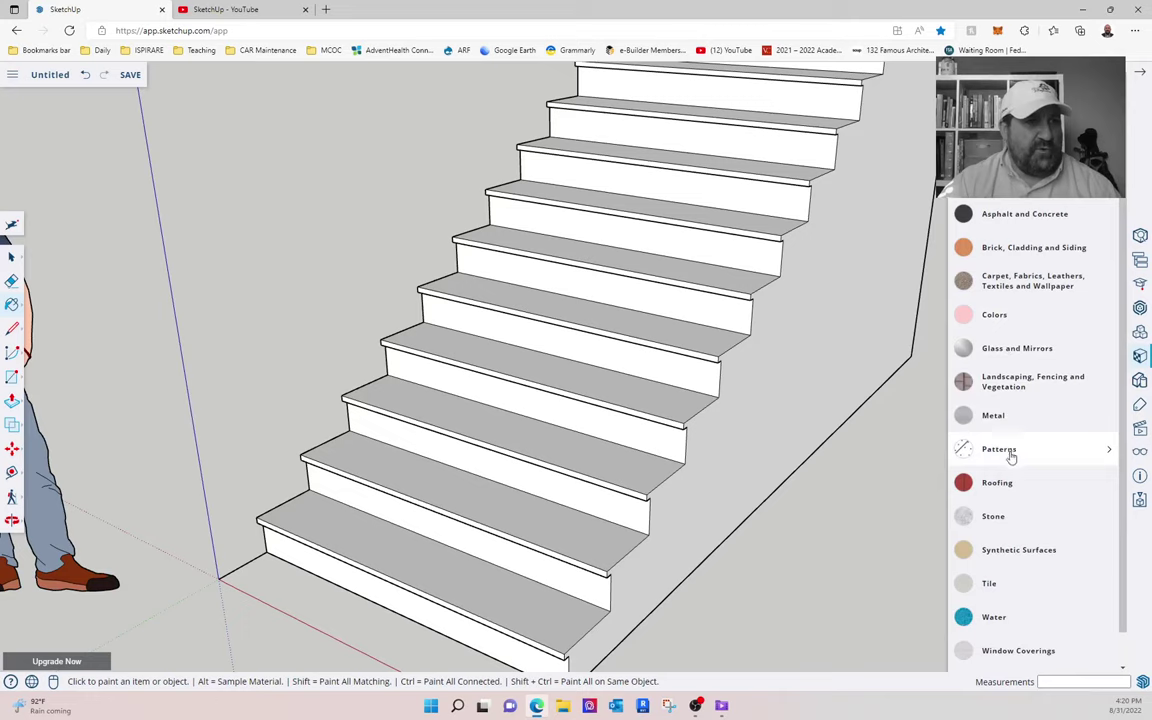
# Choose a Wood material and paint the four lowest treads
pyautogui.scroll(-1, 1011, 455)
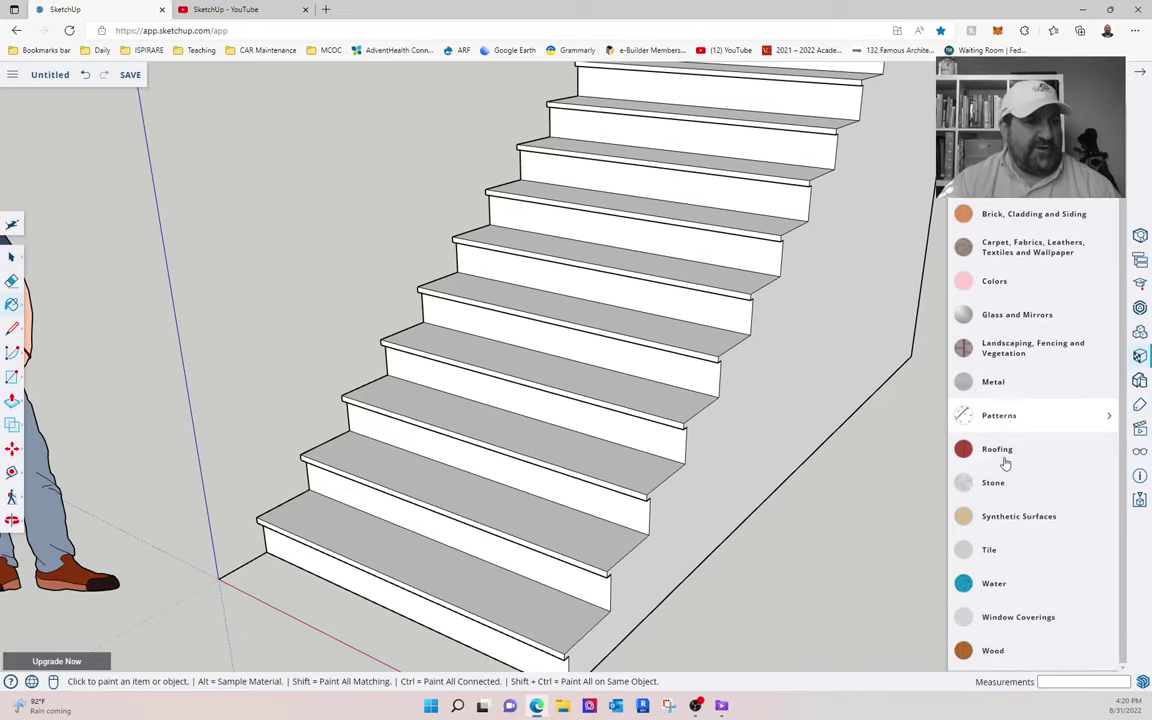
pyautogui.click(1005, 651)
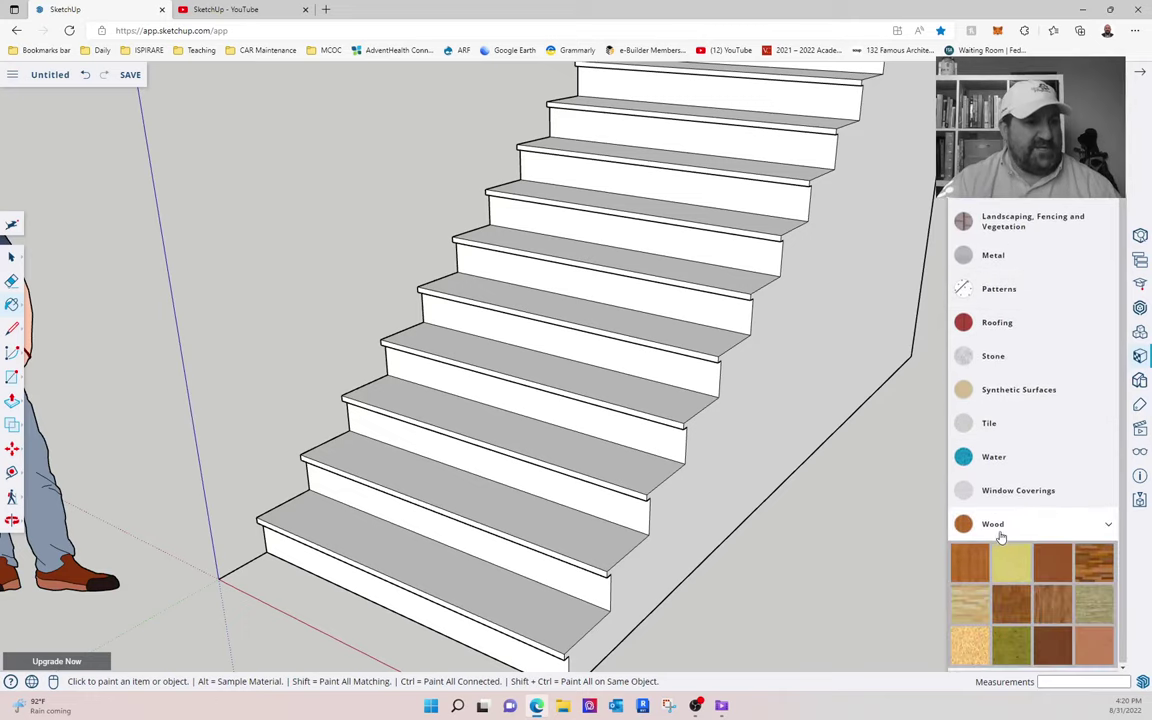
pyautogui.click(545, 558)
pyautogui.click(576, 473)
pyautogui.click(594, 404)
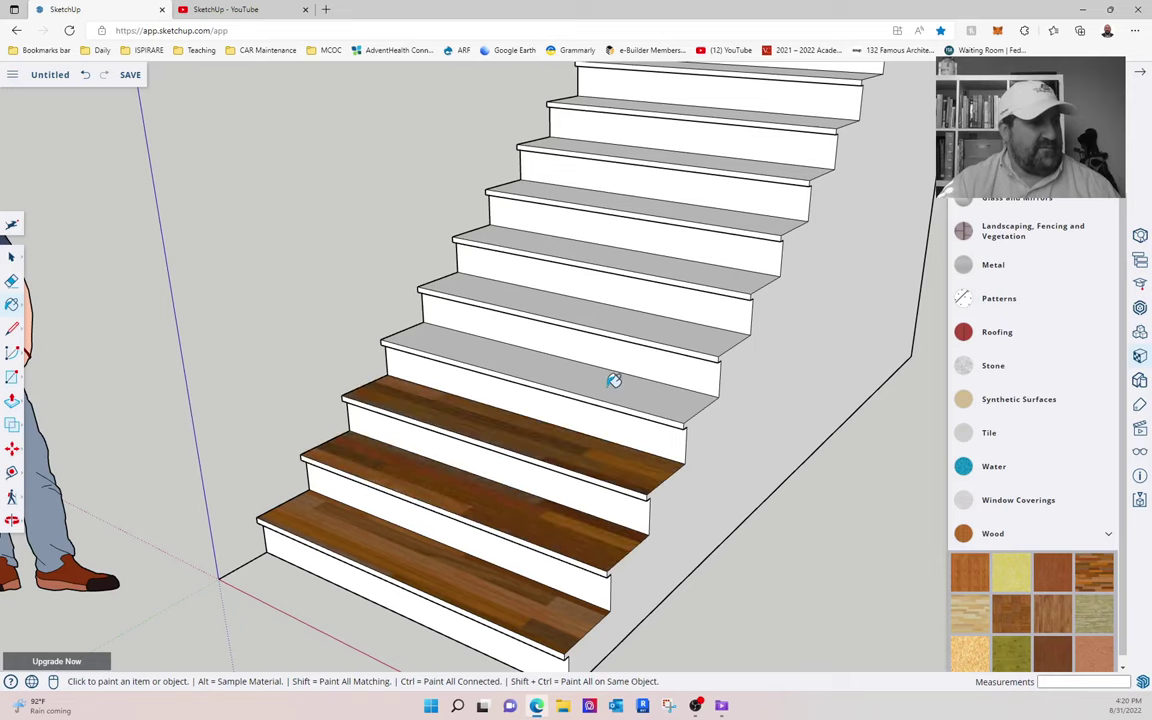
pyautogui.click(614, 380)
# Paint the next tread tops and their front nosings wood
pyautogui.scroll(3, 614, 380)
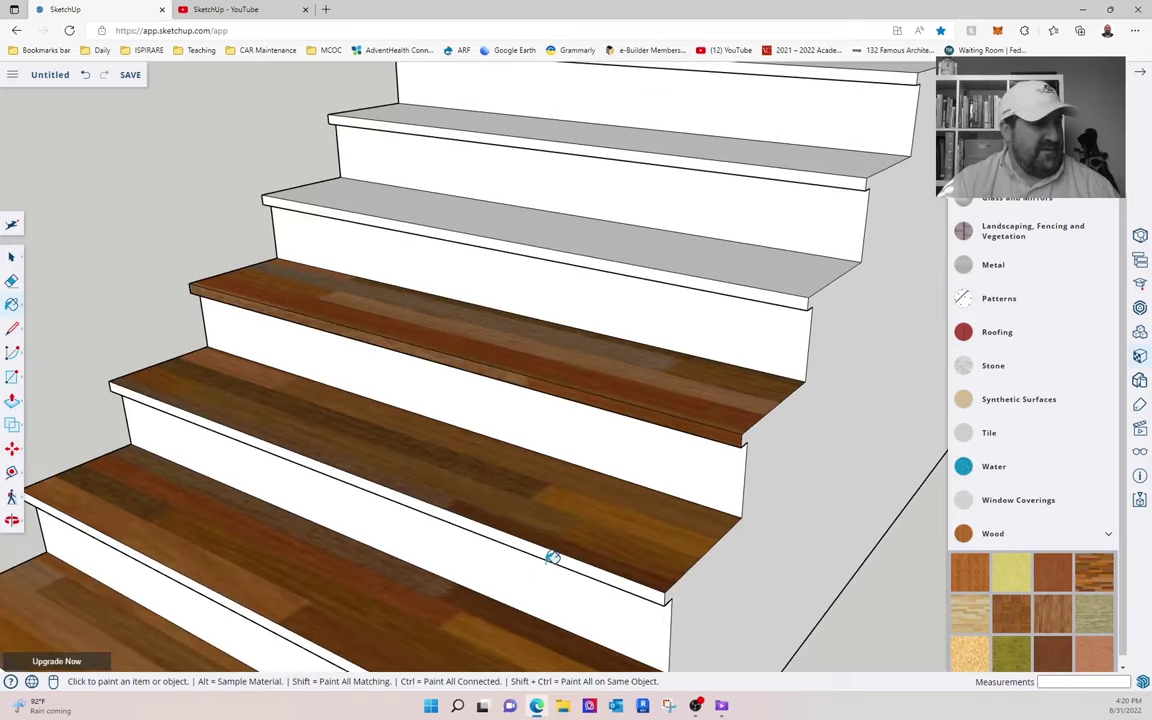
pyautogui.scroll(-4, 552, 557)
pyautogui.scroll(4, 360, 599)
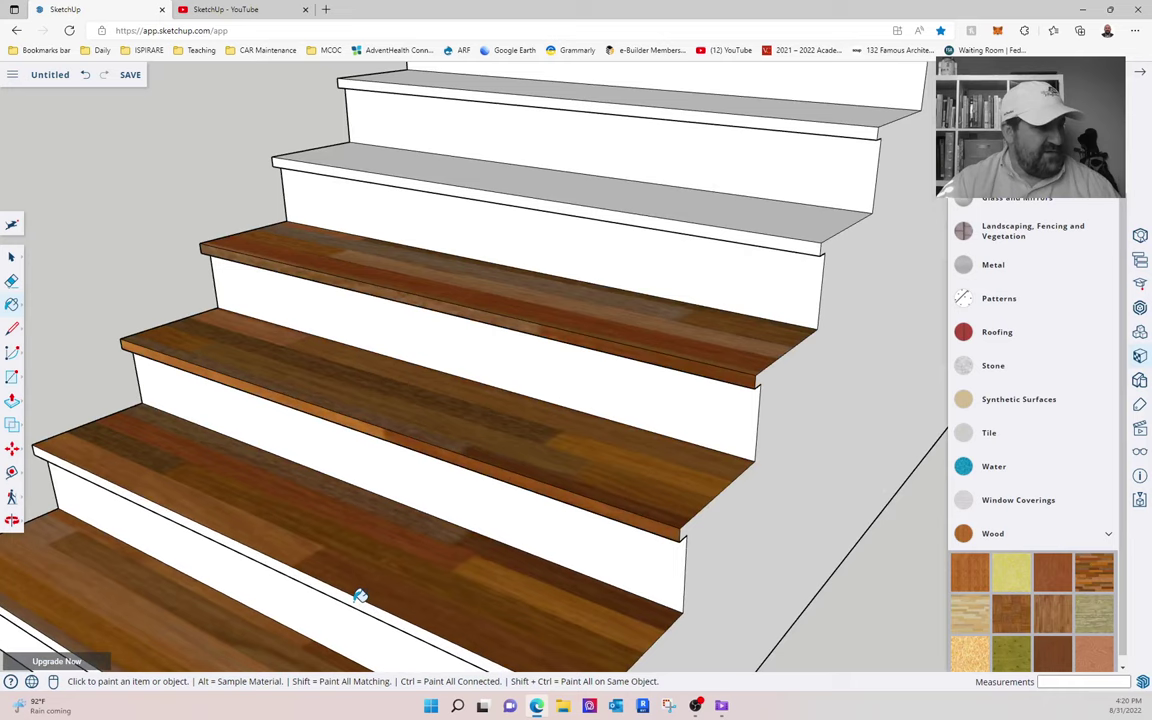
pyautogui.scroll(-3, 393, 524)
pyautogui.scroll(3, 316, 650)
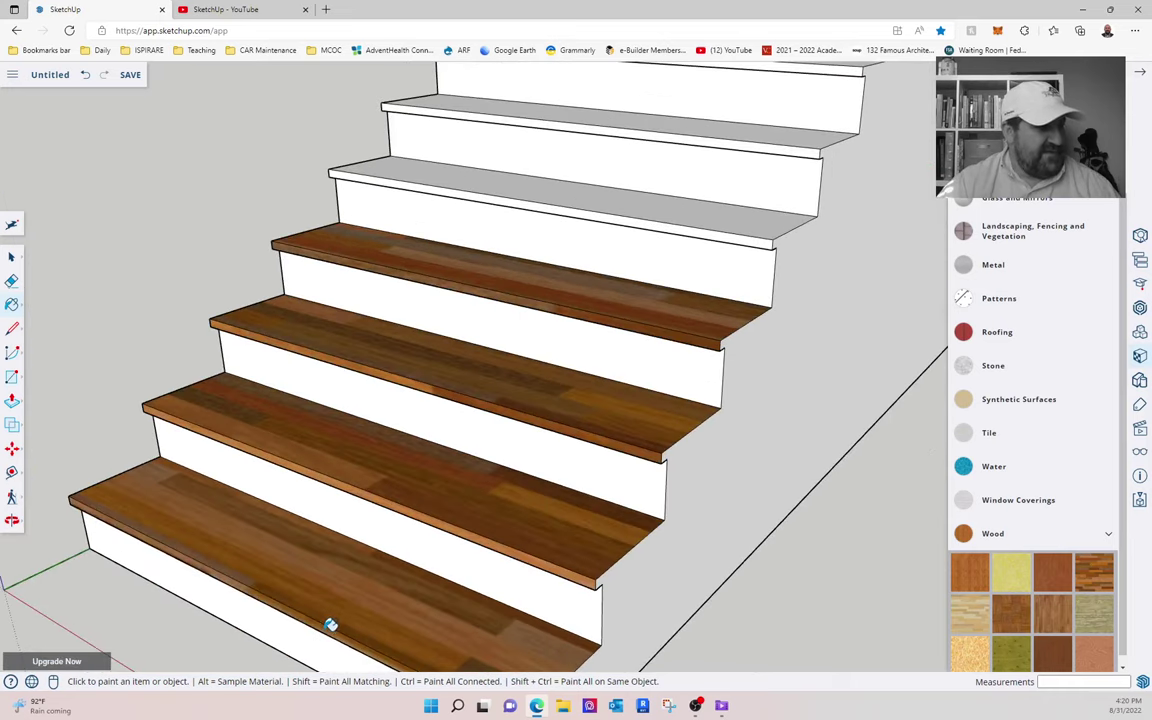
pyautogui.scroll(-3, 340, 622)
pyautogui.scroll(3, 545, 411)
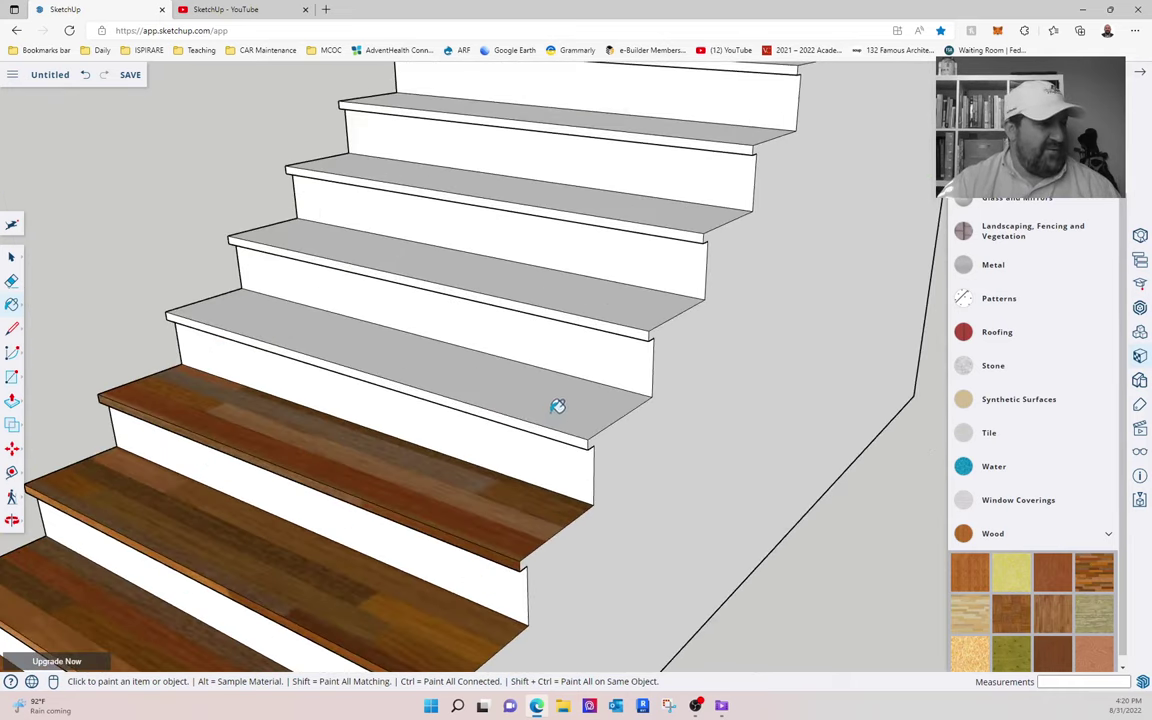
pyautogui.click(557, 406)
pyautogui.click(548, 427)
pyautogui.click(592, 307)
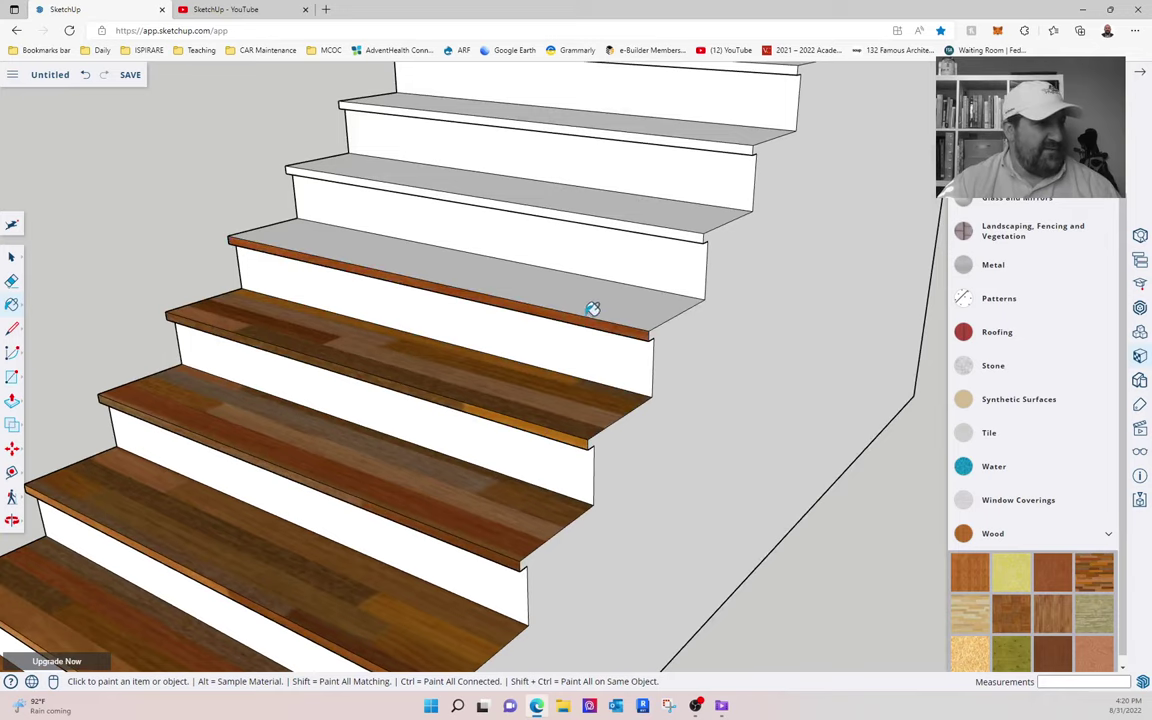
pyautogui.click(592, 305)
pyautogui.click(596, 200)
pyautogui.click(591, 209)
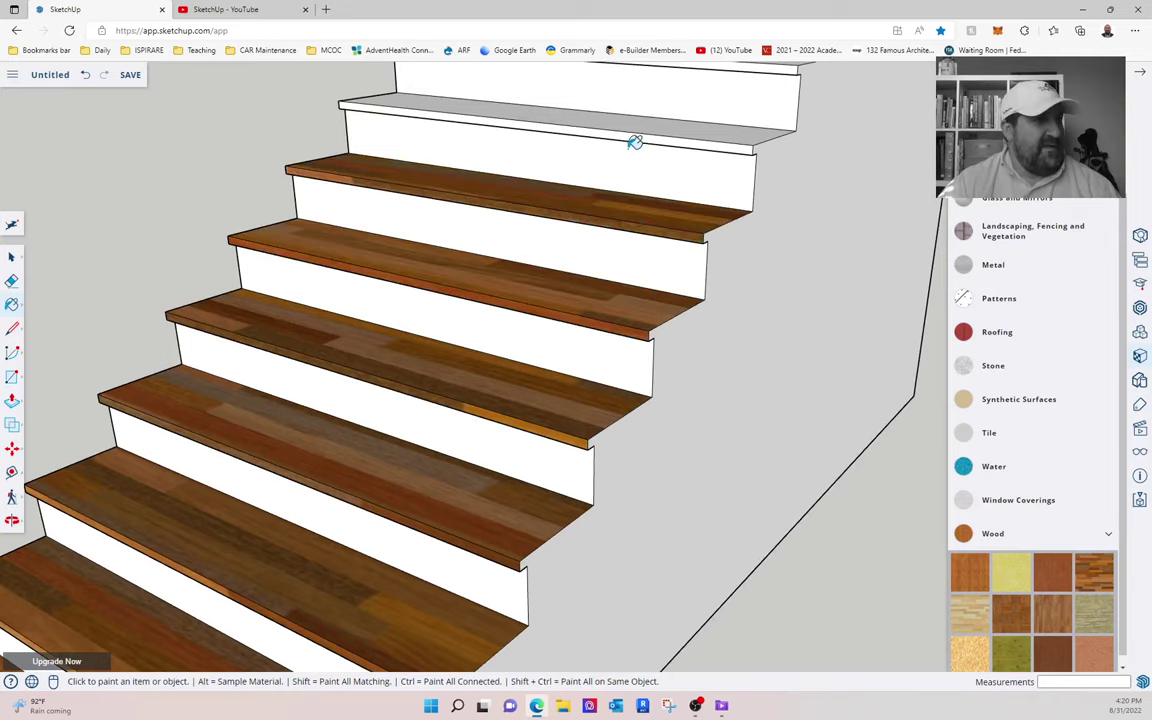
pyautogui.click(635, 129)
pyautogui.click(635, 121)
# Paint the upper treads, their nosings and the top landing wood
pyautogui.scroll(-3, 555, 284)
pyautogui.scroll(3, 583, 224)
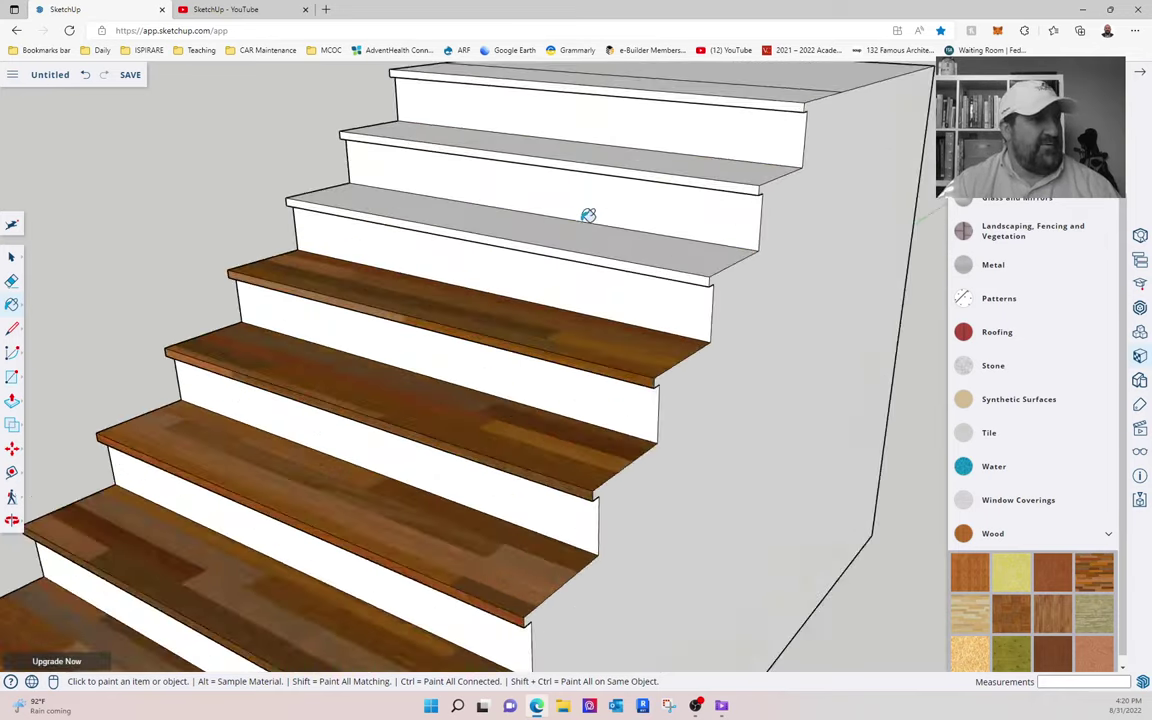
pyautogui.scroll(1, 583, 224)
pyautogui.click(563, 228)
pyautogui.click(562, 258)
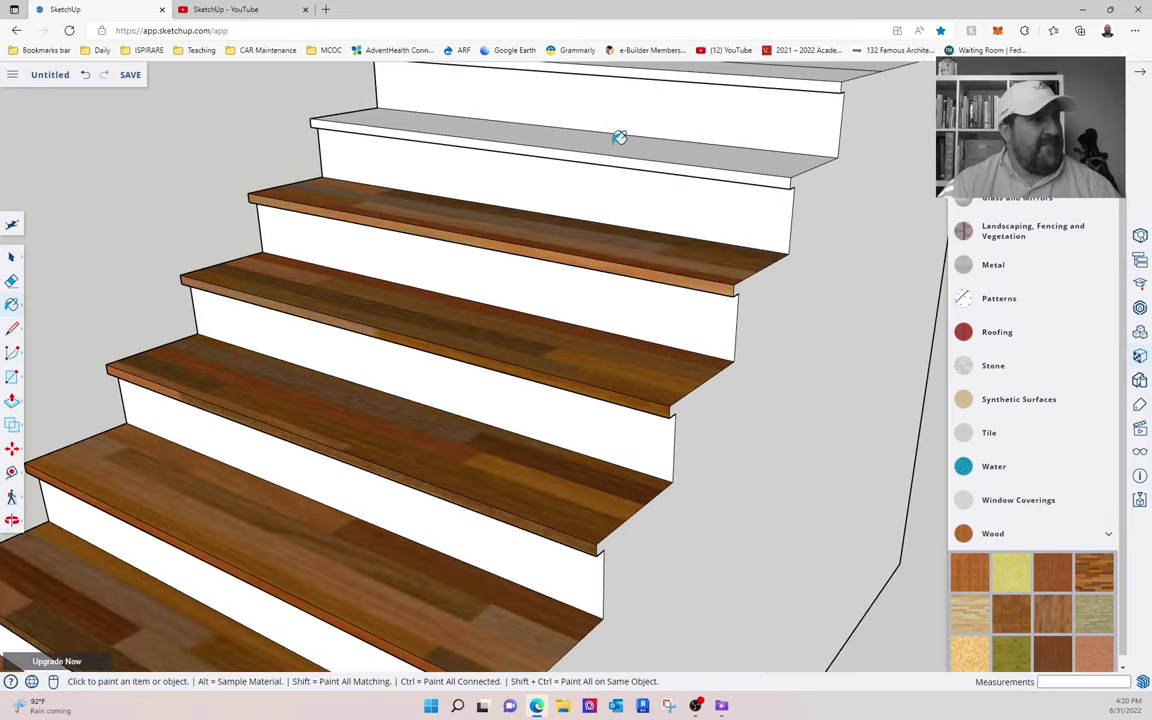
pyautogui.click(619, 137)
pyautogui.click(609, 150)
pyautogui.scroll(-3, 620, 265)
pyautogui.scroll(3, 694, 154)
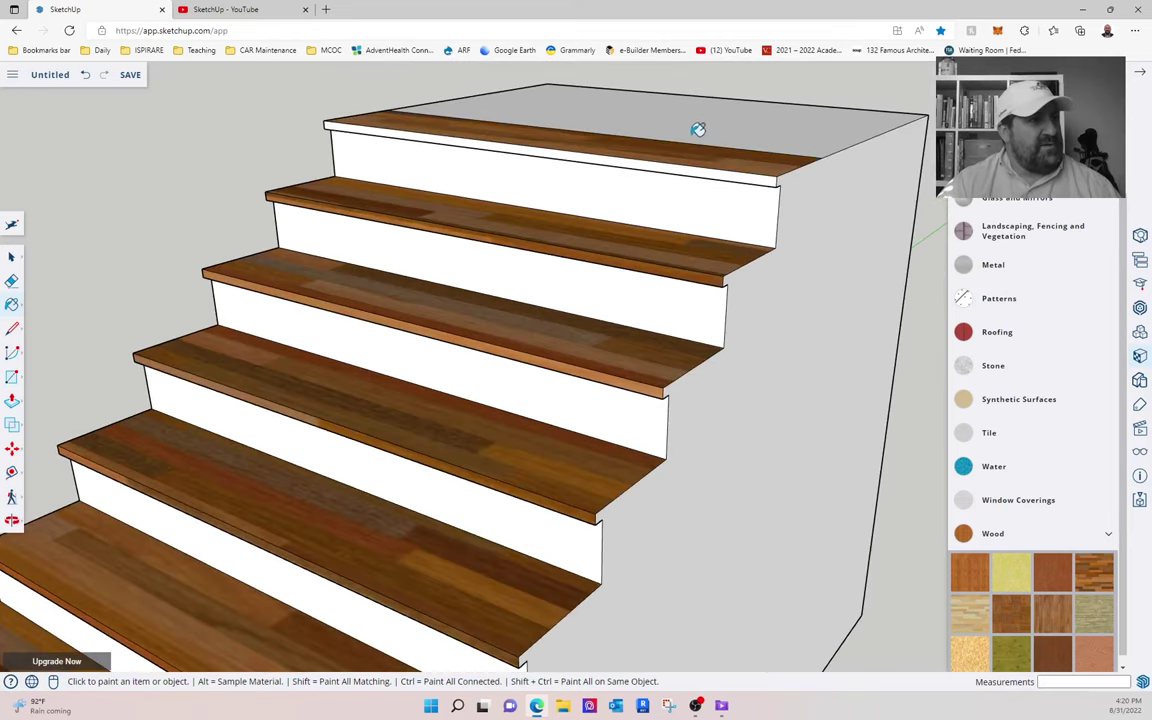
pyautogui.click(700, 126)
pyautogui.click(684, 160)
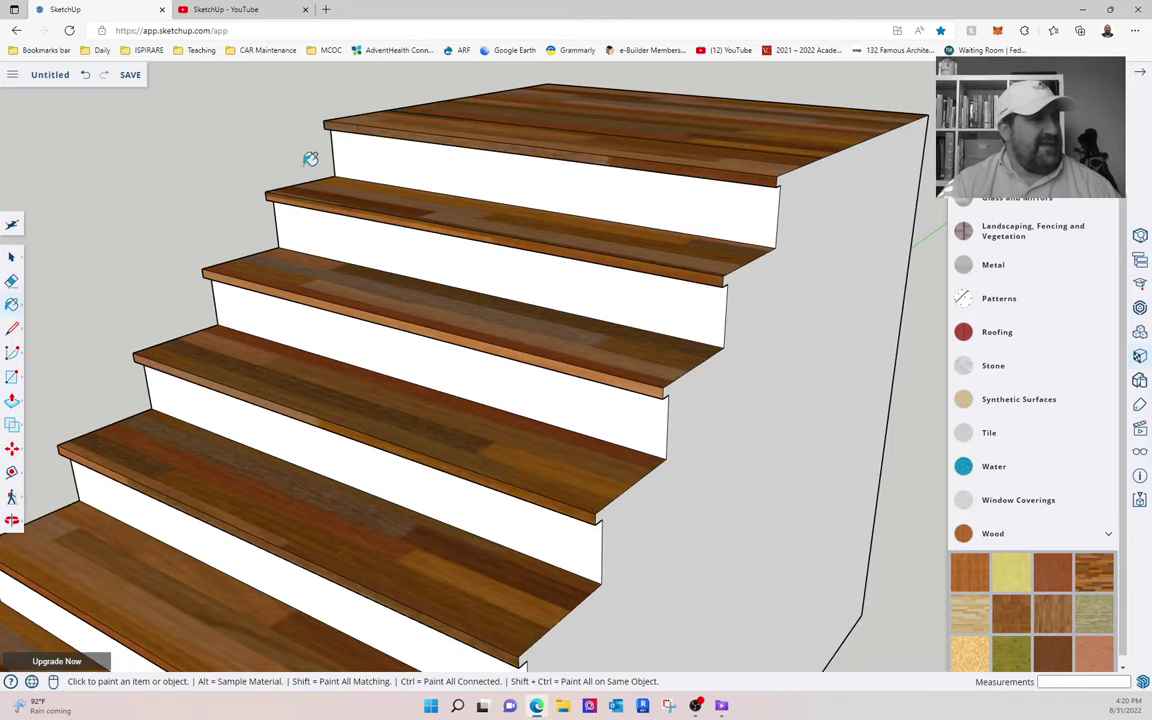
pyautogui.click(12, 328)
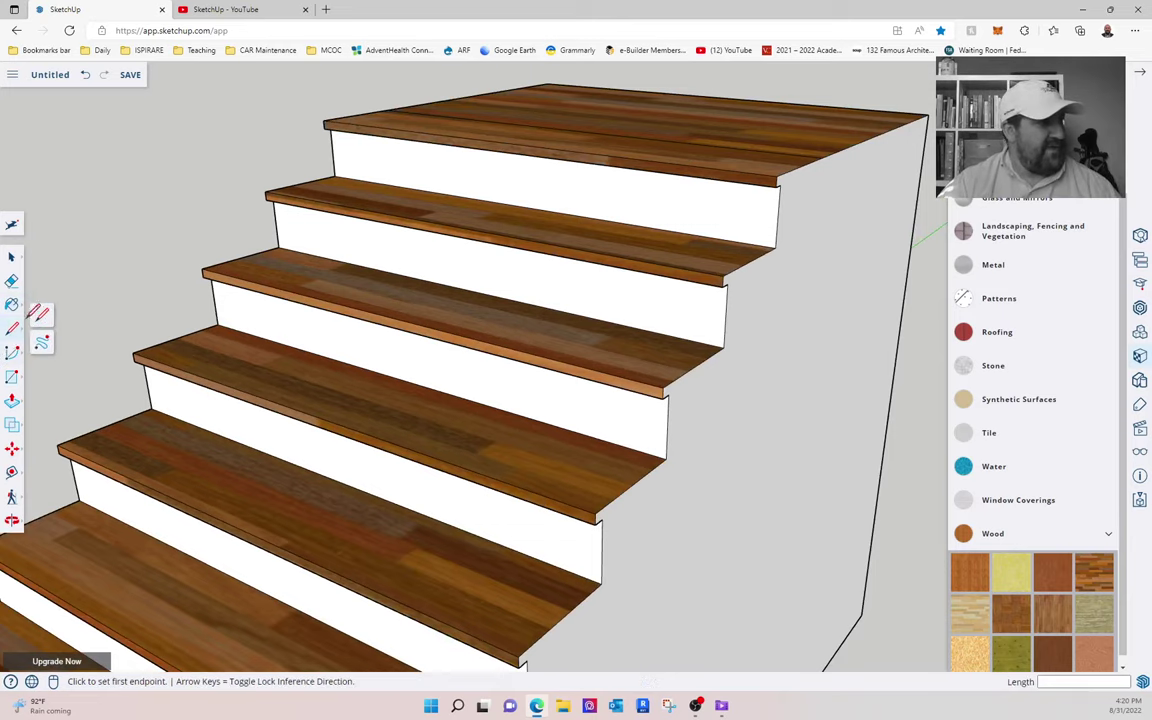
# Draw a diagonal from the stair's base edge to the top corner, plus a horizontal edge to the back
pyautogui.scroll(-3, 605, 158)
pyautogui.moveTo(627, 527); pyautogui.dragTo(361, 407, button='middle')
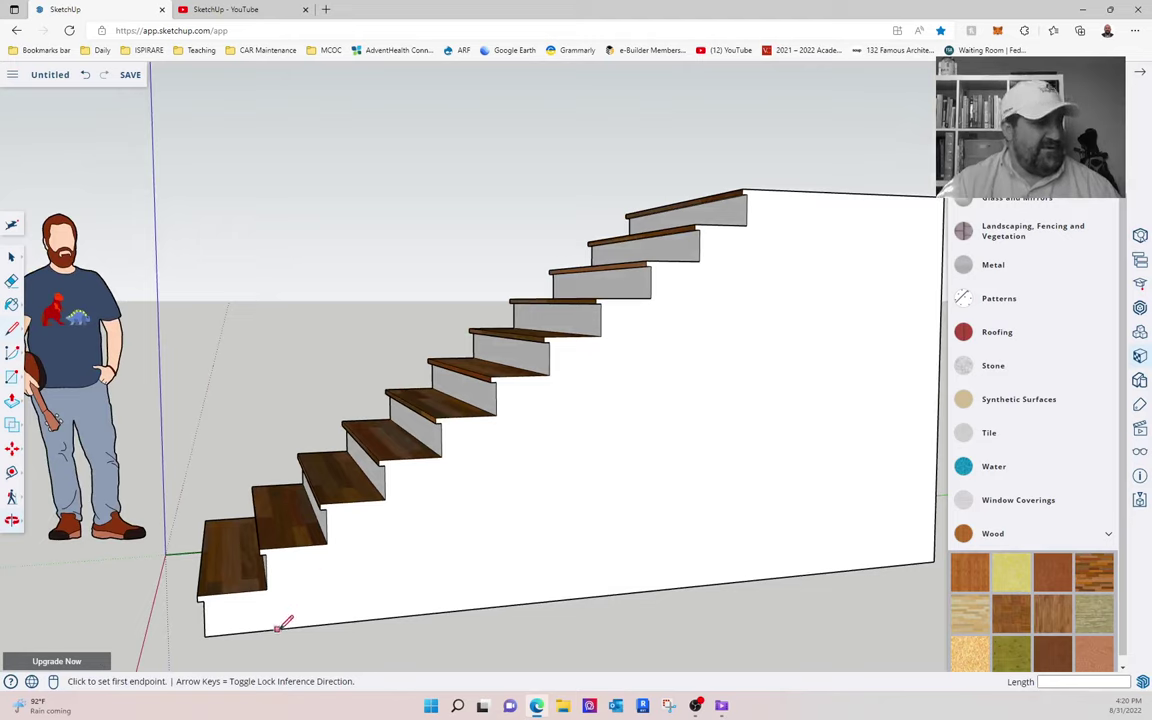
pyautogui.click(284, 628)
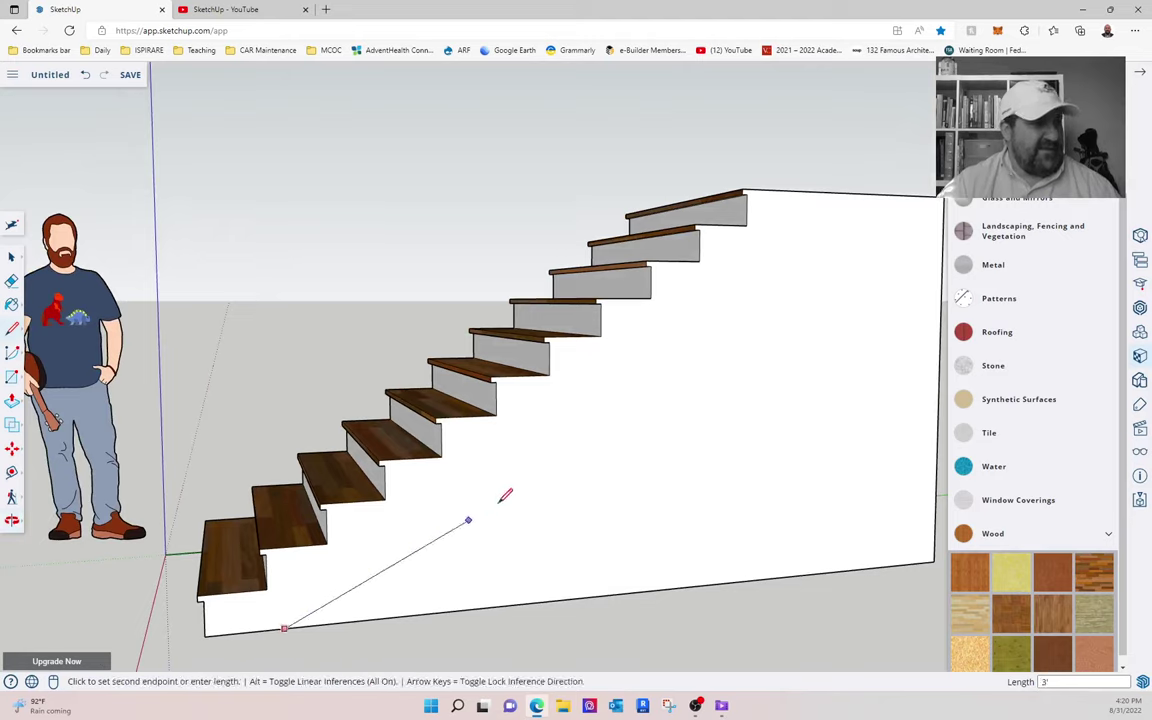
pyautogui.click(789, 230)
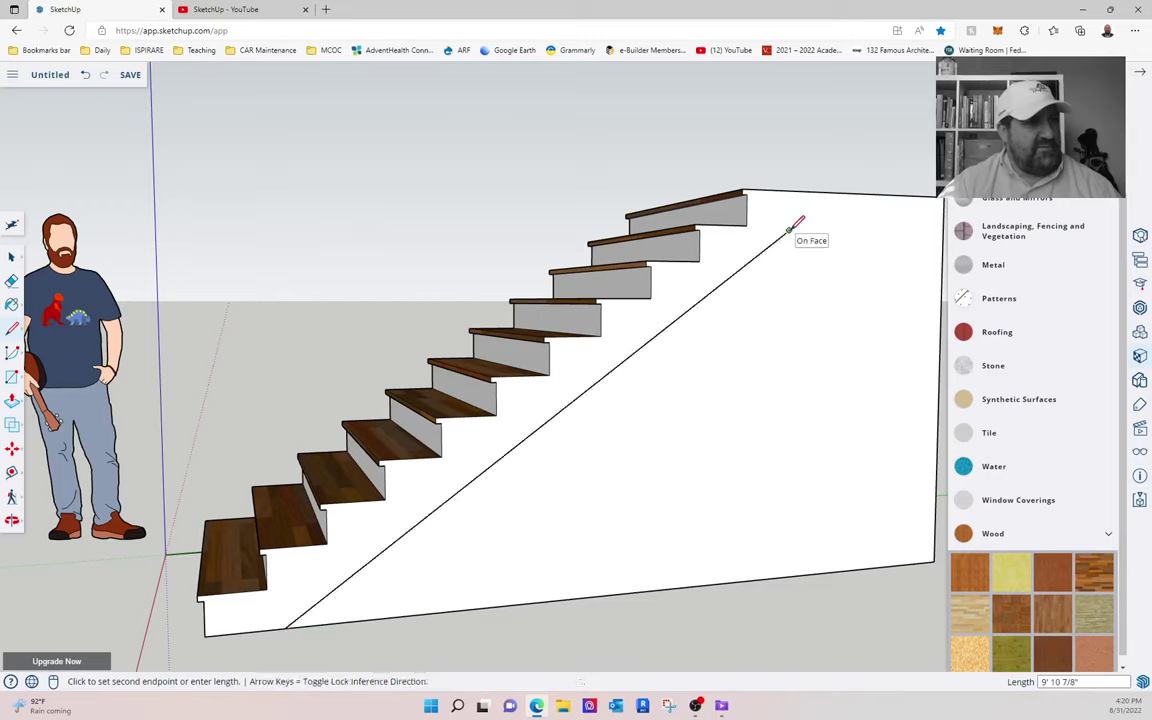
pyautogui.click(942, 234)
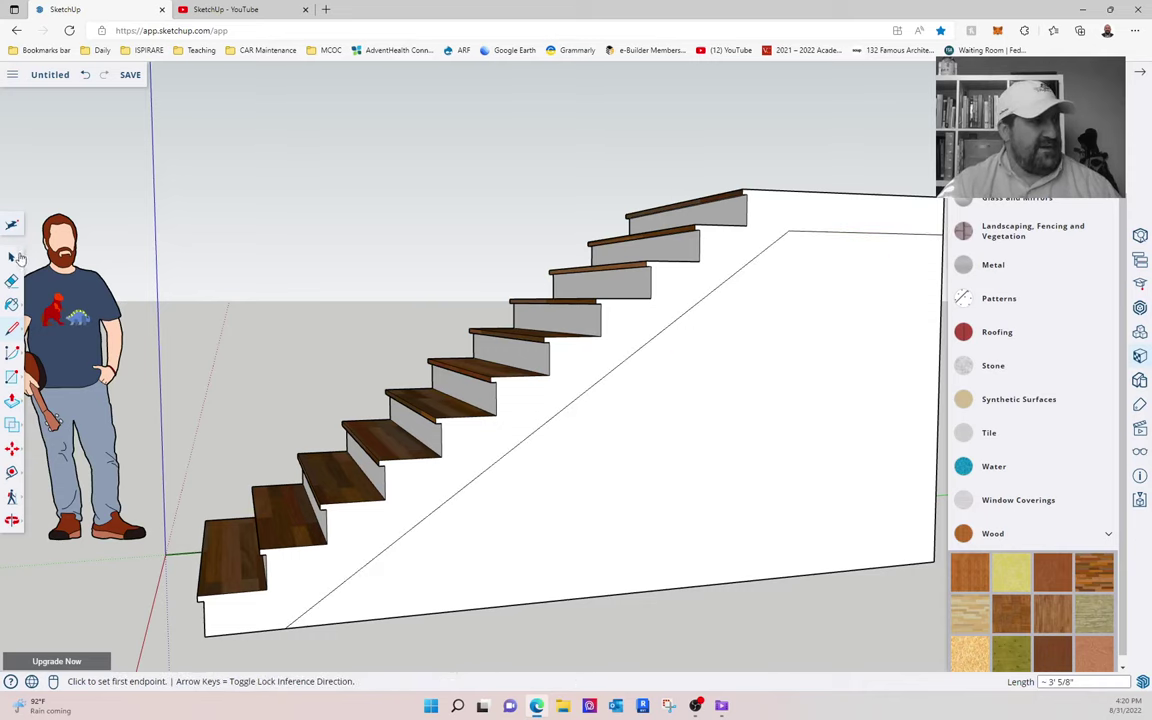
# Push the side face below the diagonal through the stair, leaving a sloped underside
pyautogui.click(12, 400)
pyautogui.moveTo(766, 537); pyautogui.dragTo(239, 468, button='middle')
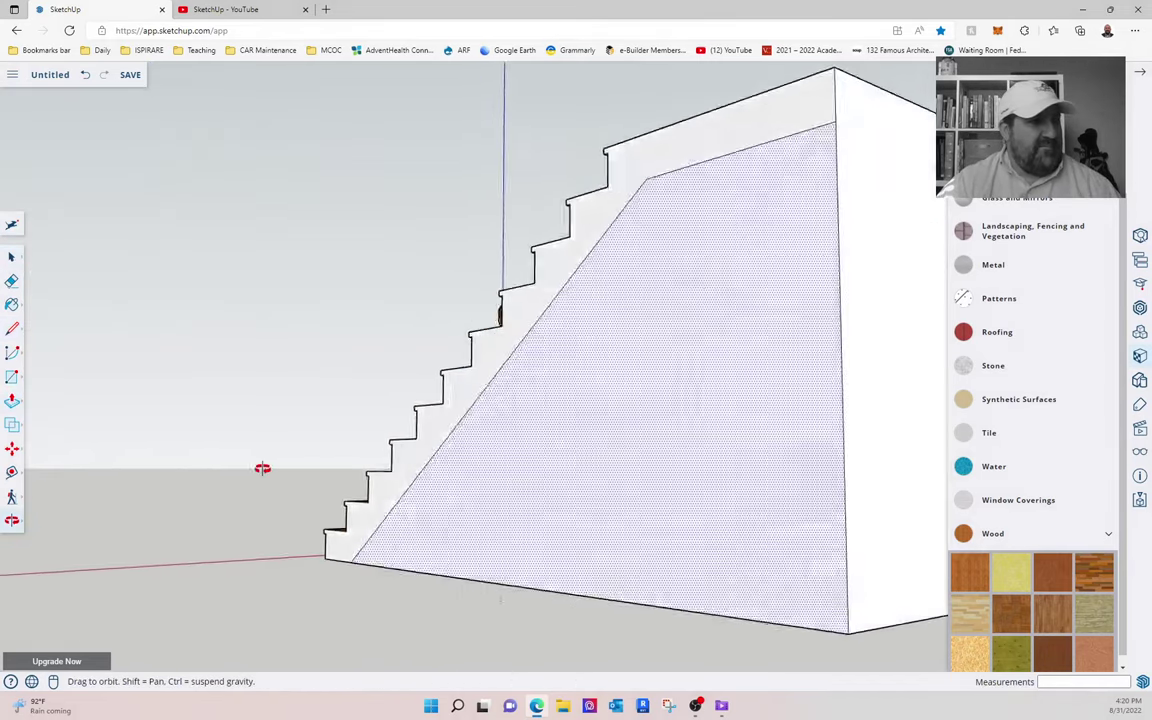
pyautogui.scroll(-5, 311, 468)
pyautogui.click(437, 501)
pyautogui.click(622, 515)
pyautogui.moveTo(620, 522); pyautogui.dragTo(360, 609, button='middle')
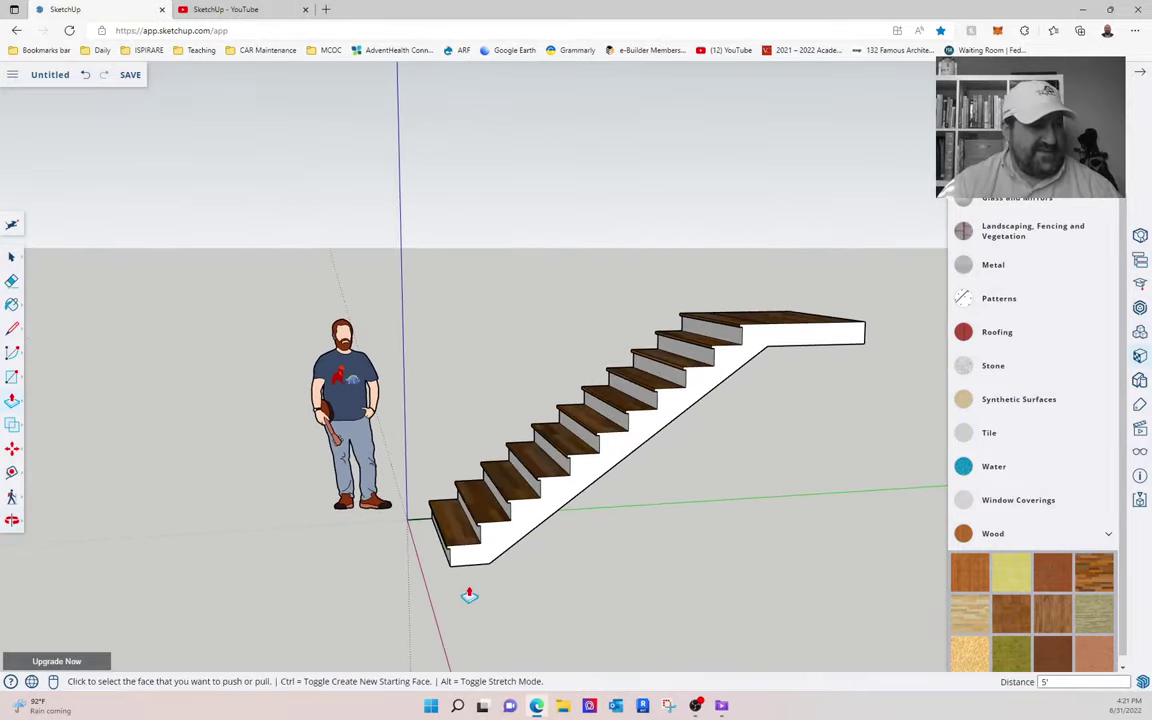
pyautogui.moveTo(468, 596); pyautogui.dragTo(529, 337, button='middle')
pyautogui.moveTo(511, 551); pyautogui.dragTo(555, 562, button='middle')
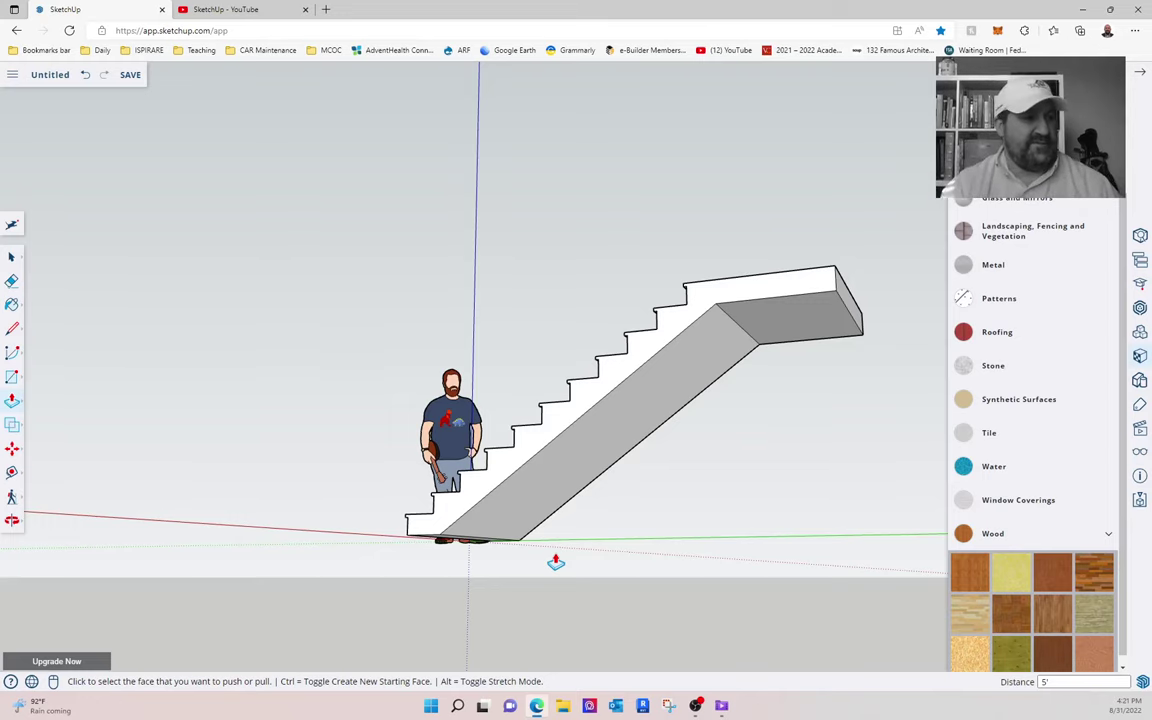
pyautogui.moveTo(555, 562); pyautogui.dragTo(482, 442, button='middle')
pyautogui.click(11, 254)
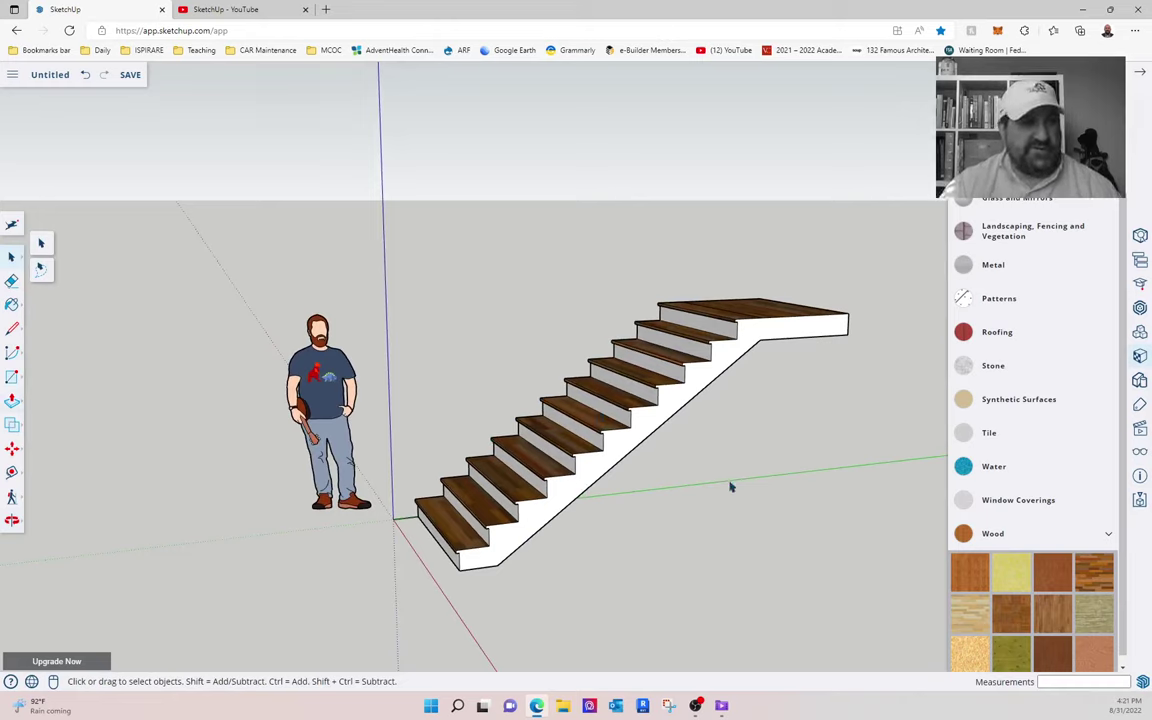
# Close the Materials panel and frame the whole sloped stair in view
pyautogui.scroll(3, 1030, 430)
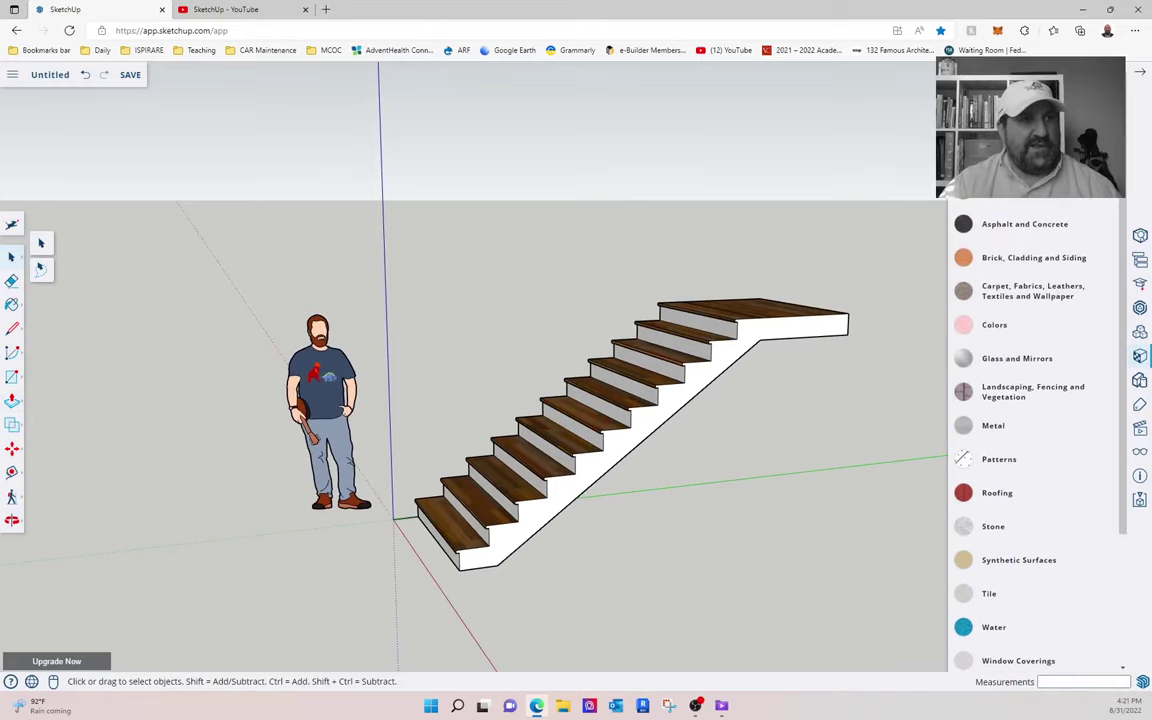
pyautogui.click(767, 374)
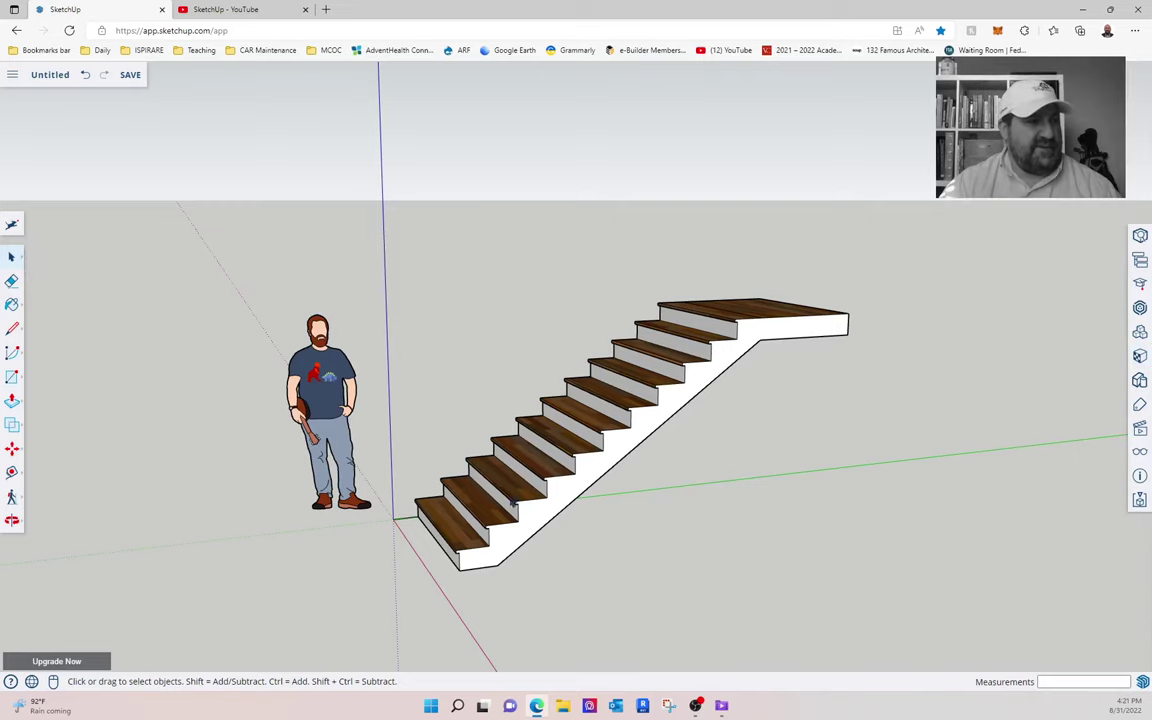
pyautogui.moveTo(510, 505); pyautogui.dragTo(671, 543, button='middle')
pyautogui.scroll(-3, 300, 340)
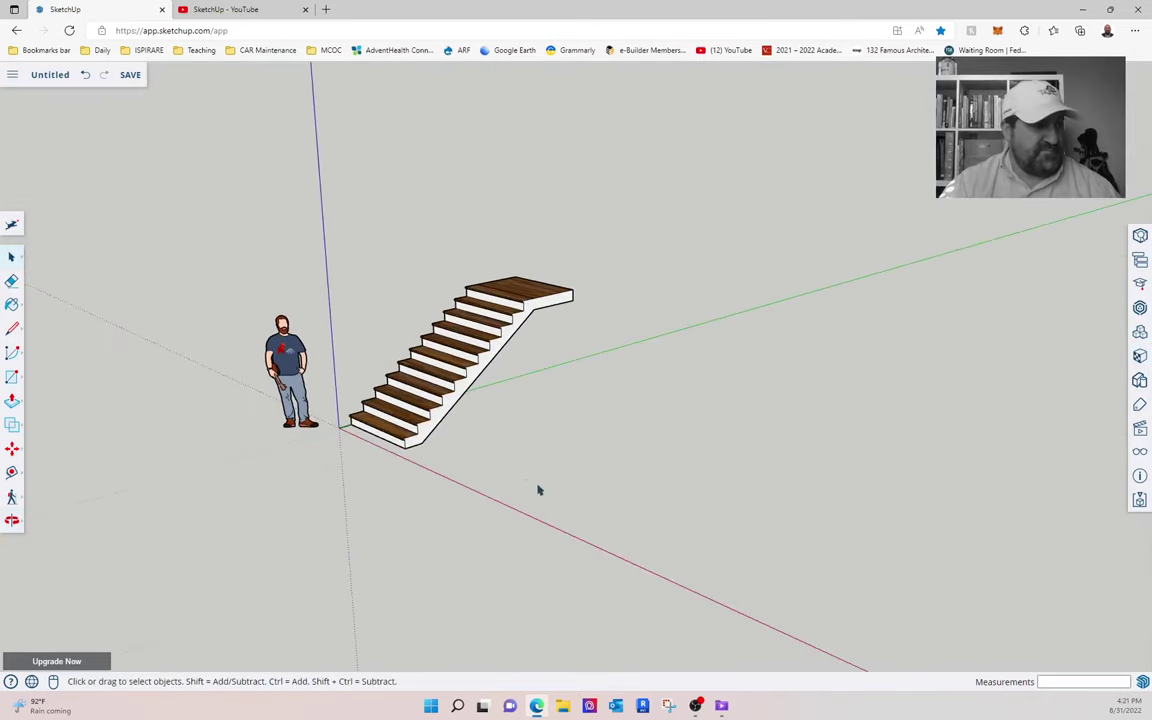
pyautogui.moveTo(537, 484); pyautogui.dragTo(543, 520, button='middle')
pyautogui.scroll(3, 515, 512)
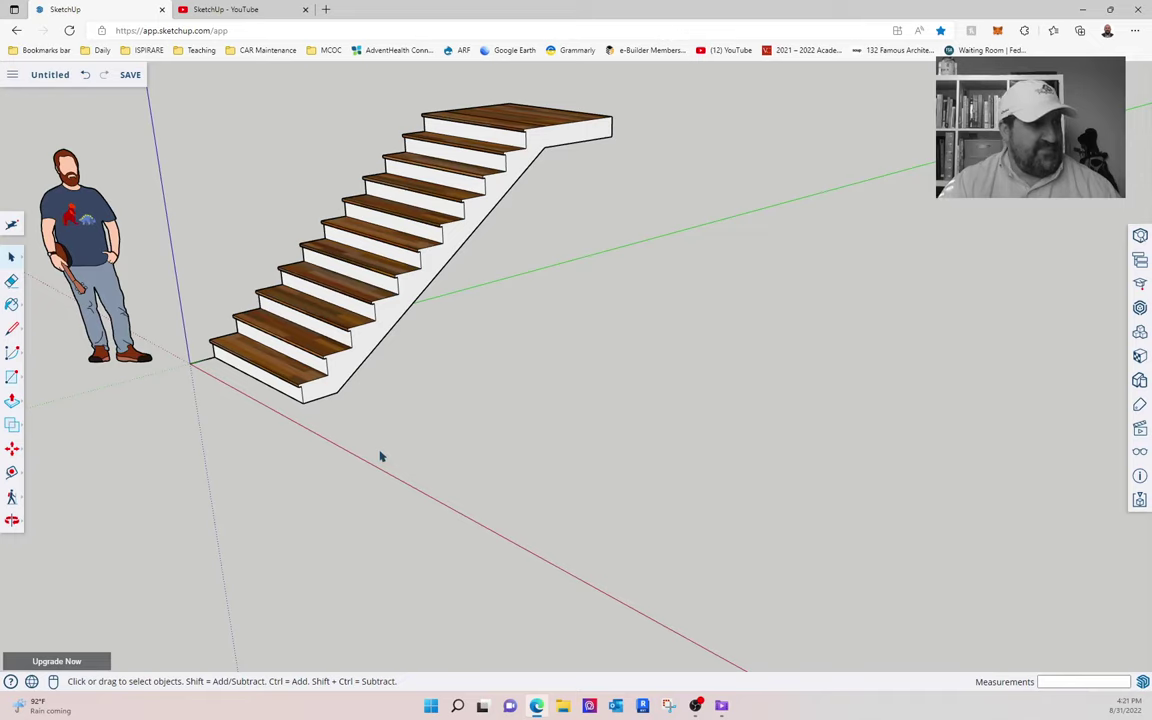
# Draw a 5' by 1' rectangle on the ground and pull it up 1" into a board
pyautogui.click(12, 379)
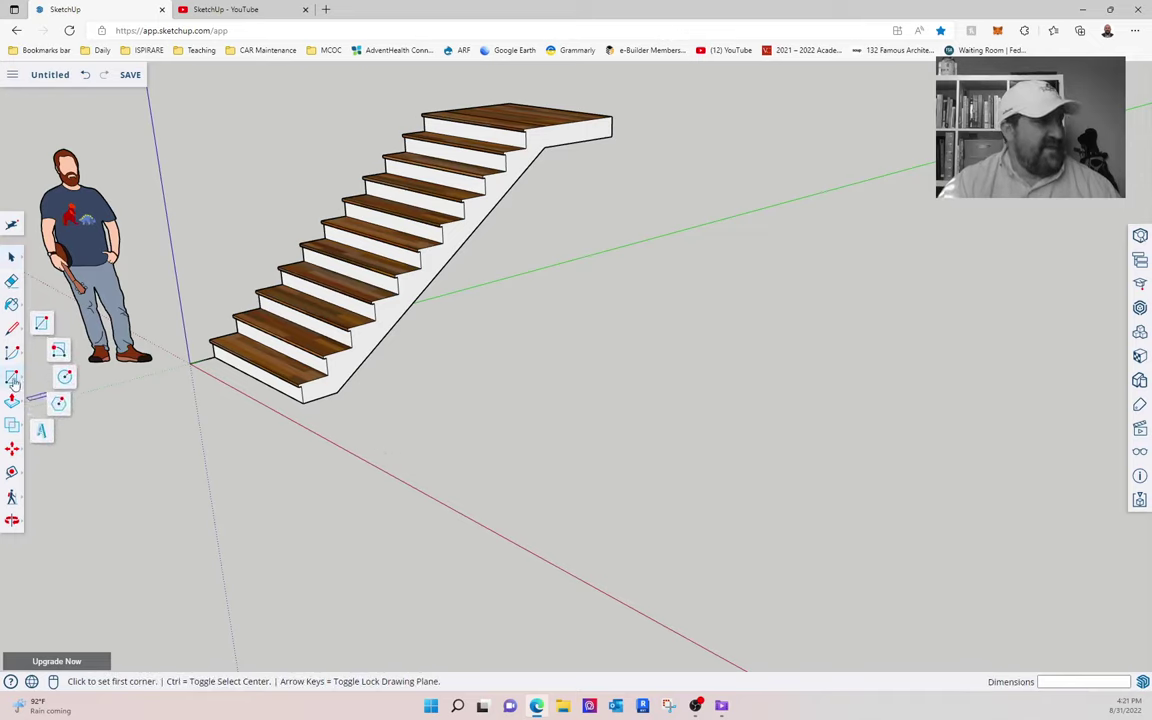
pyautogui.click(372, 436)
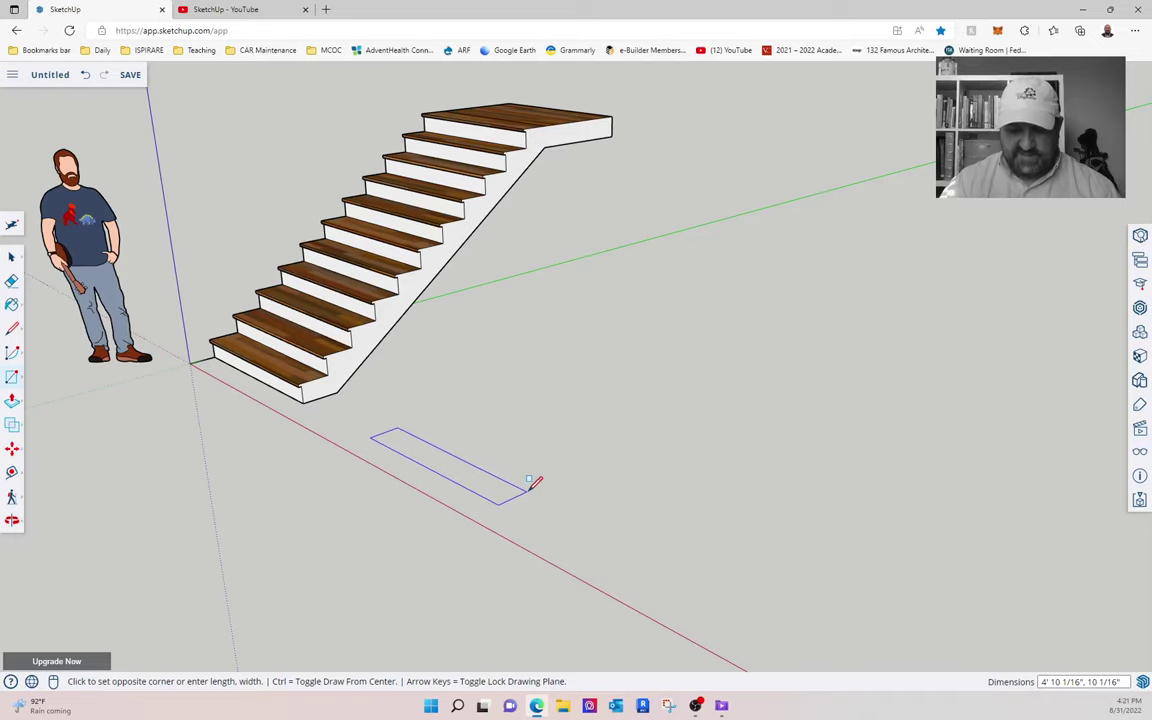
pyautogui.write("5',1'")
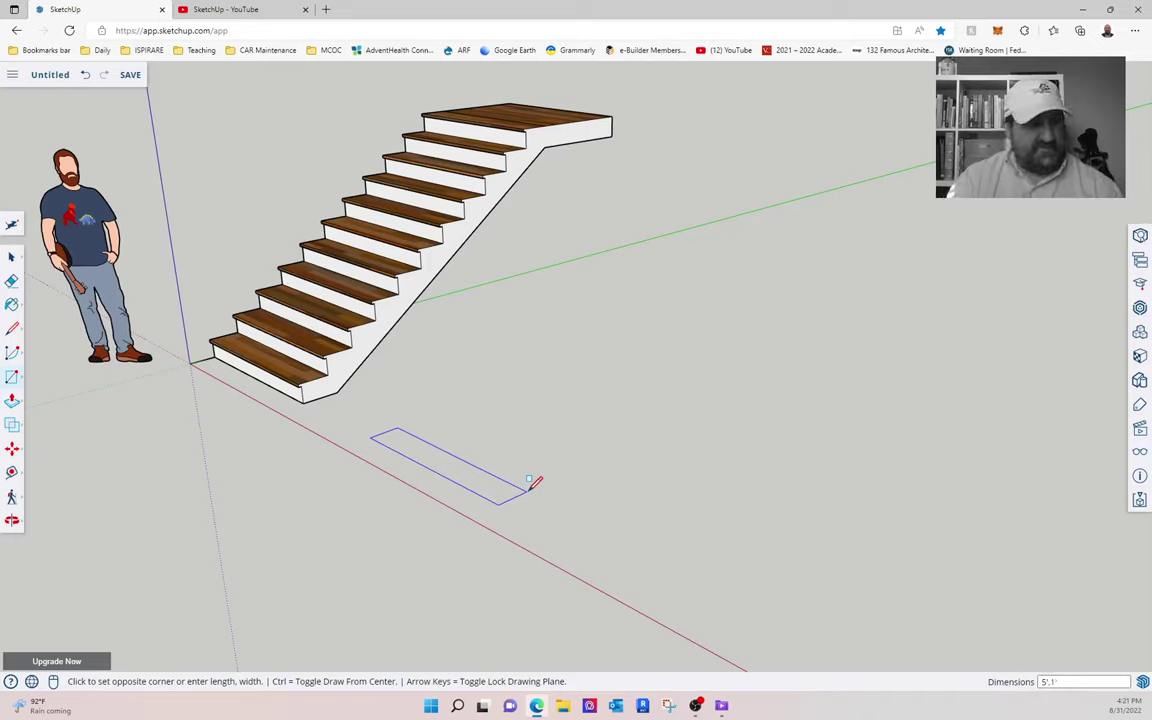
pyautogui.press('Return')
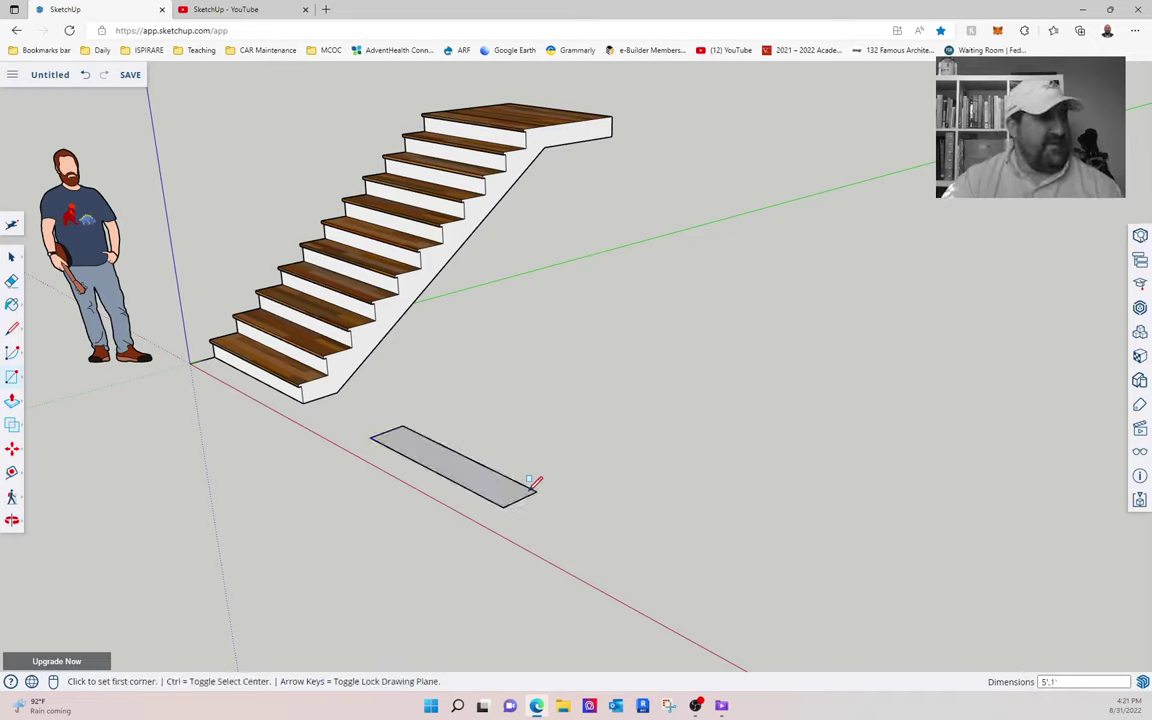
pyautogui.click(13, 401)
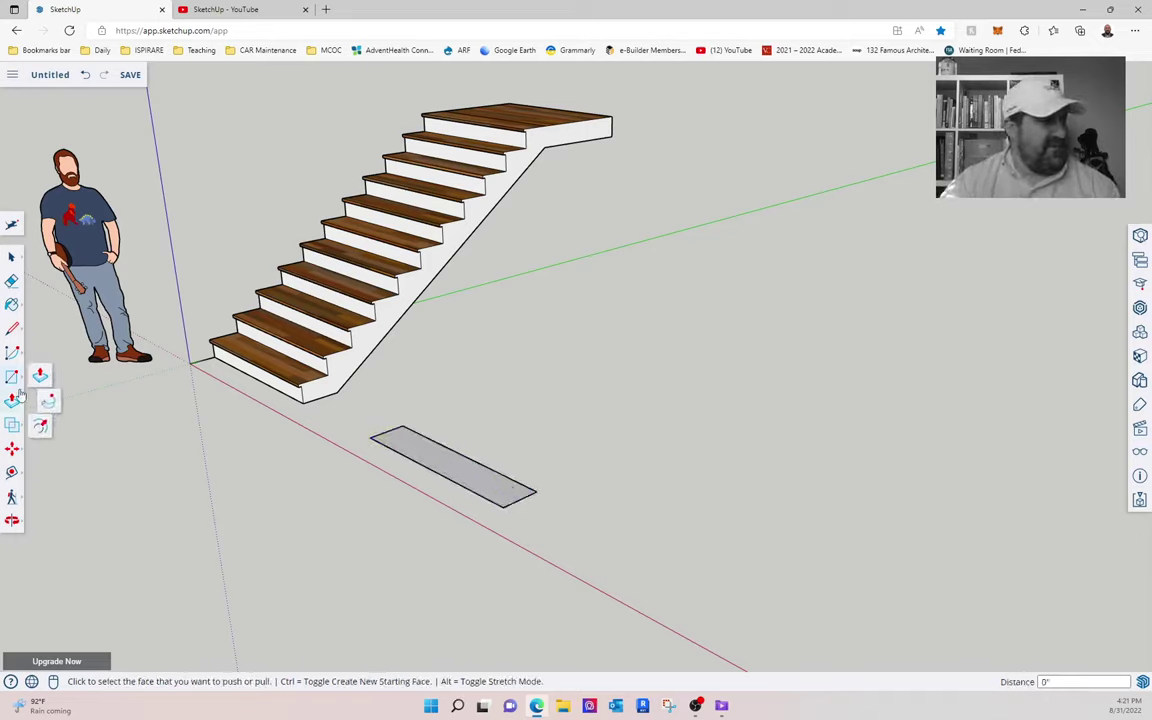
pyautogui.scroll(3, 470, 470)
pyautogui.click(528, 507)
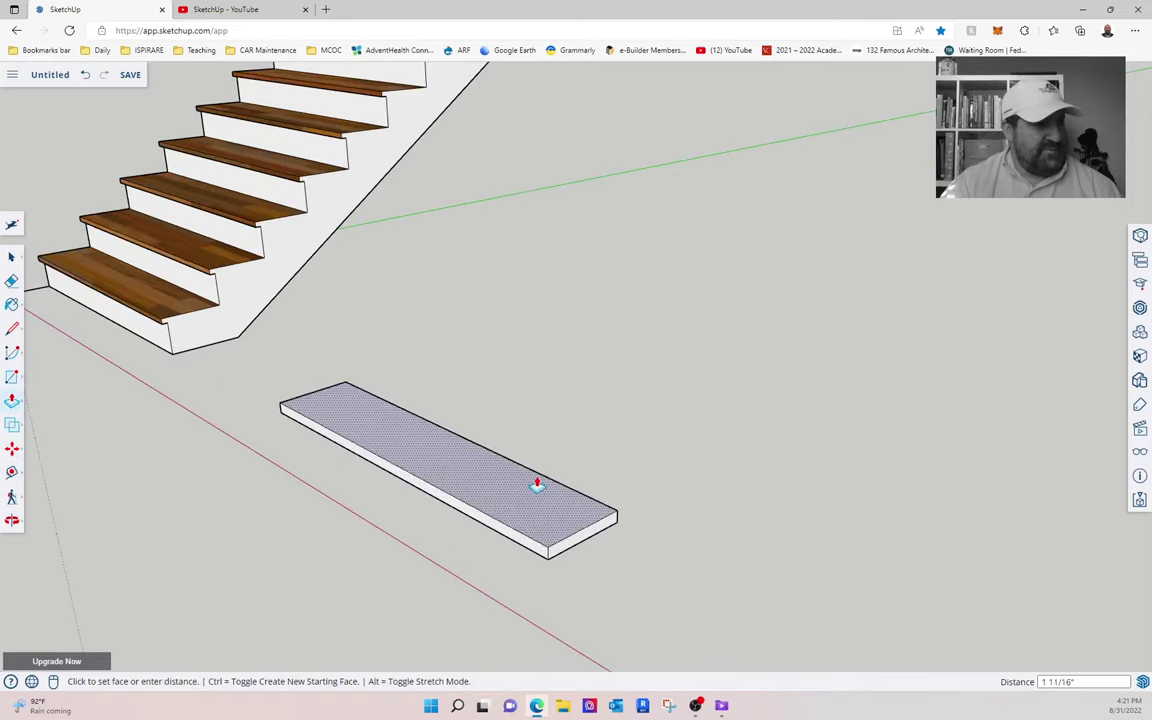
pyautogui.write('1')
pyautogui.press('Return')
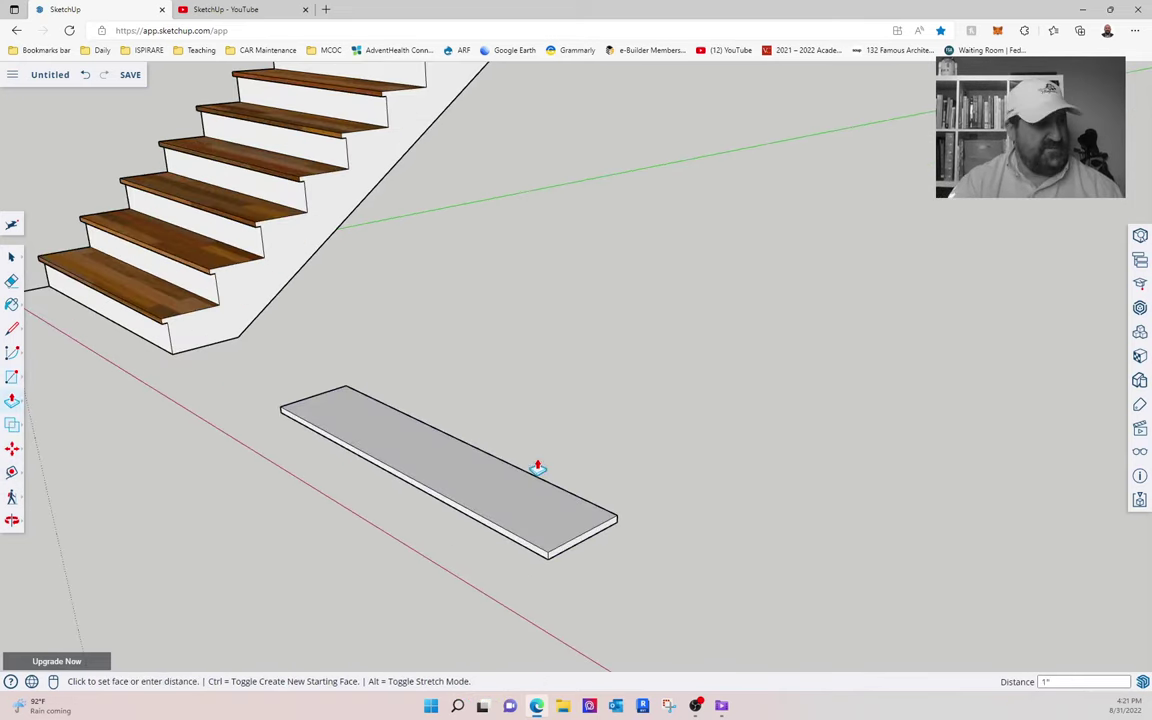
pyautogui.click(13, 261)
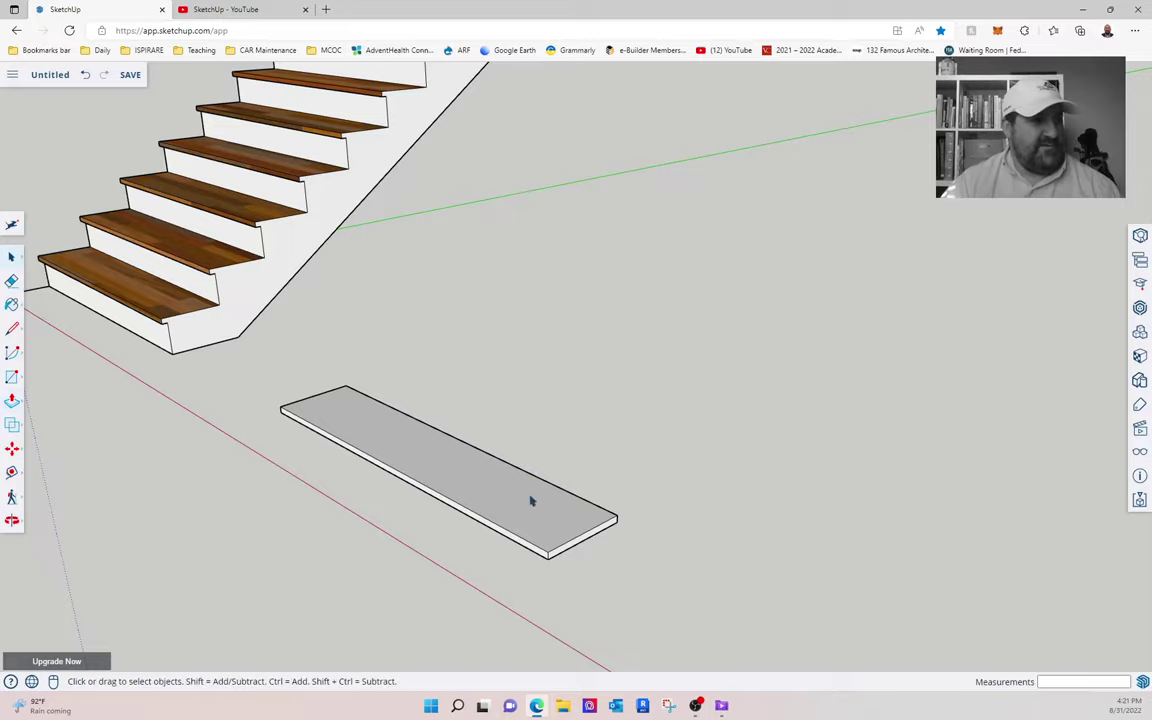
# Turn the 1-inch board beside the wood stair into a component, Component#1
pyautogui.moveTo(536, 509); pyautogui.dragTo(564, 520, button='middle')
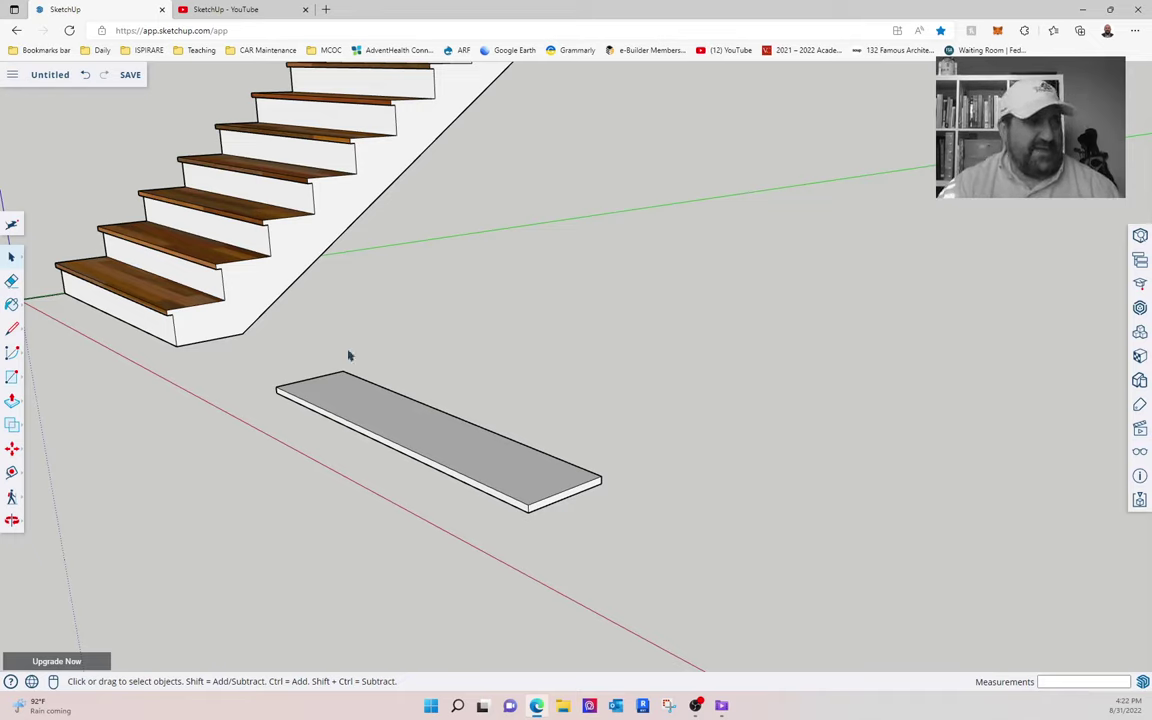
pyautogui.tripleClick(516, 480)
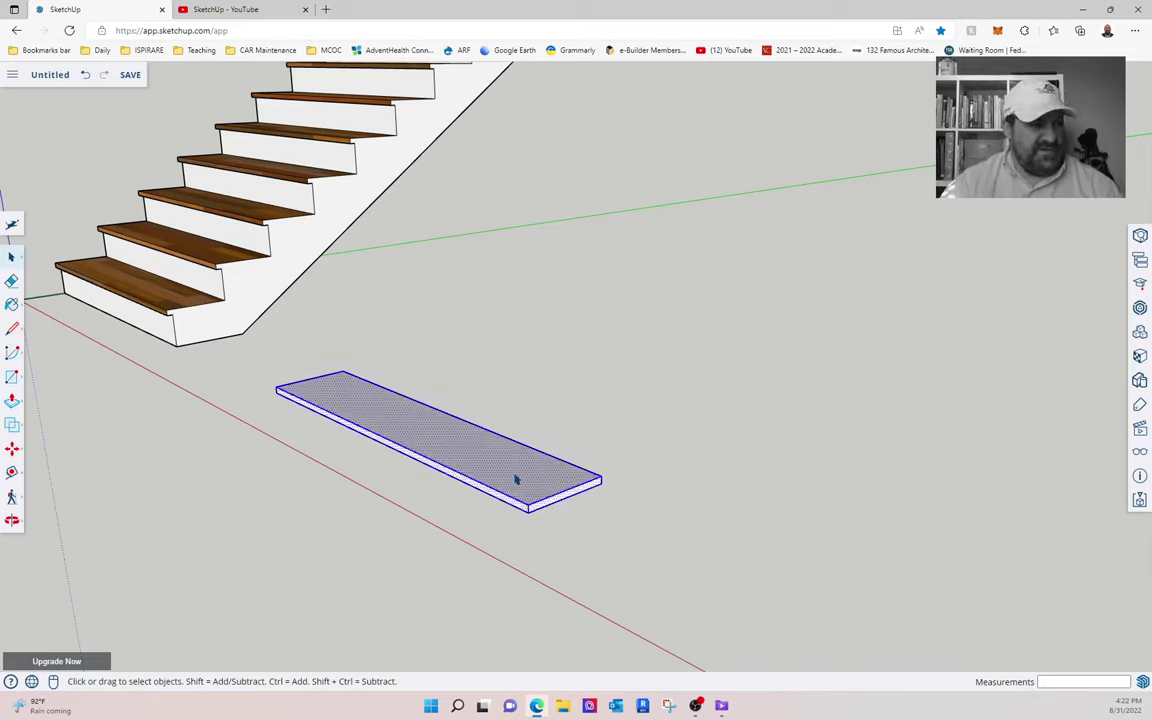
pyautogui.rightClick(516, 480)
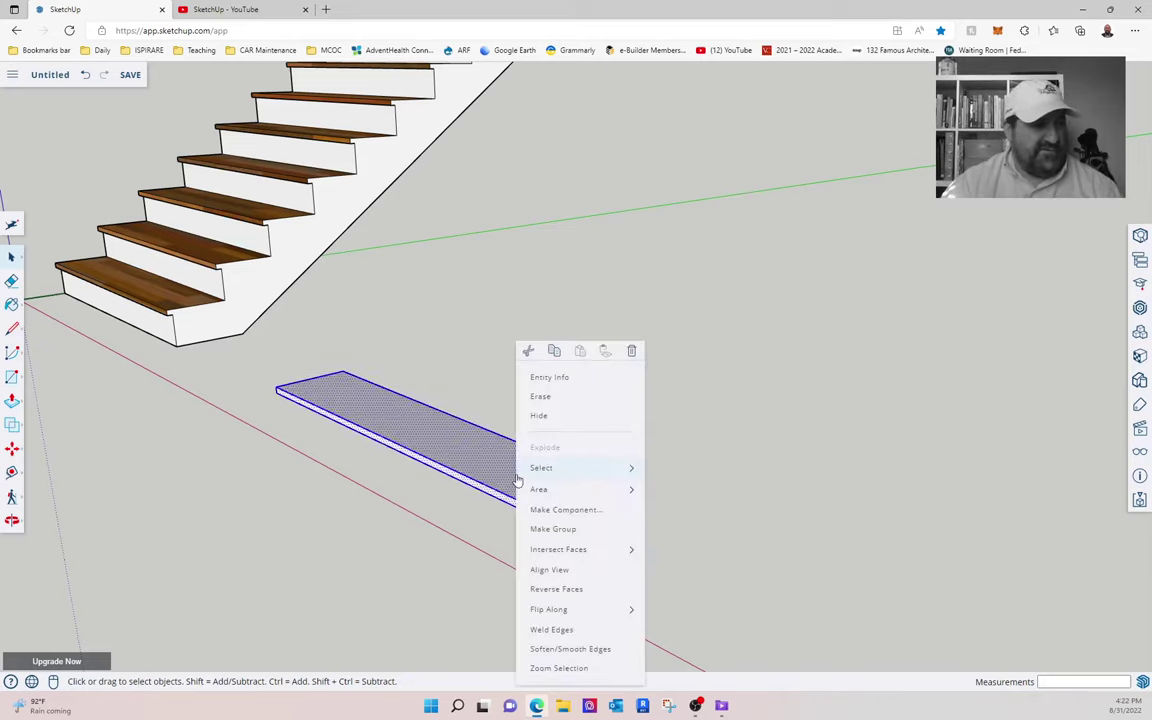
pyautogui.click(573, 514)
pyautogui.click(643, 512)
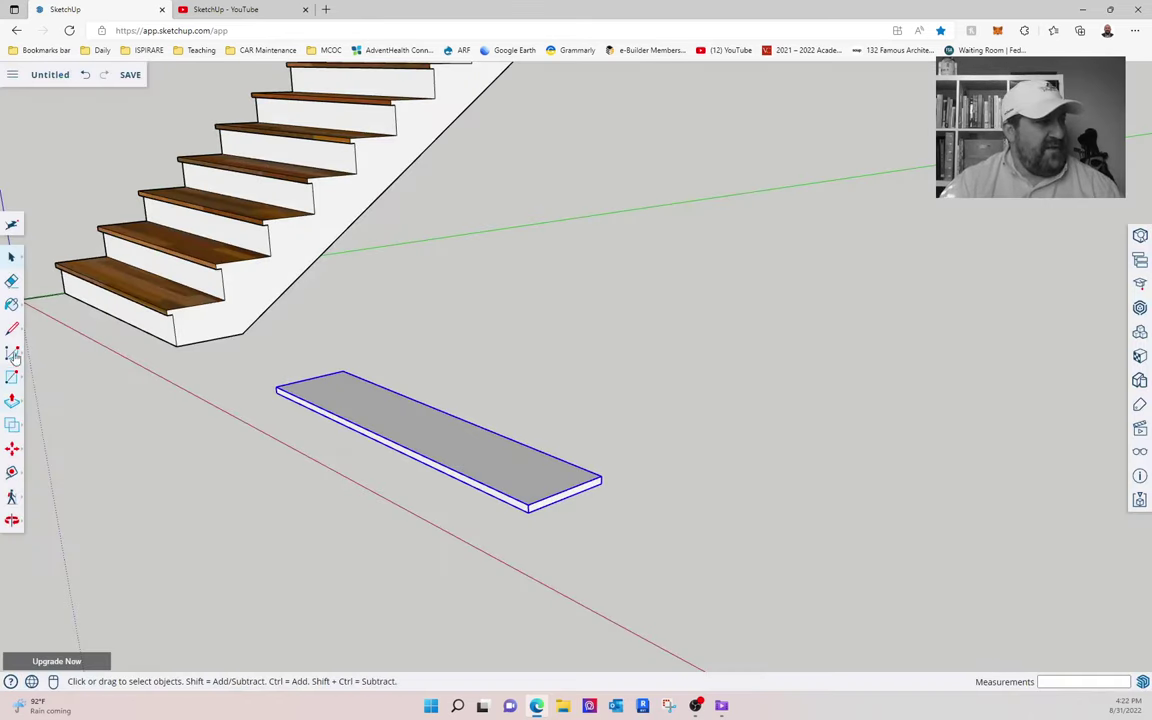
# Draw a 6-inch vertical reference line up from the board's far corner
pyautogui.click(12, 327)
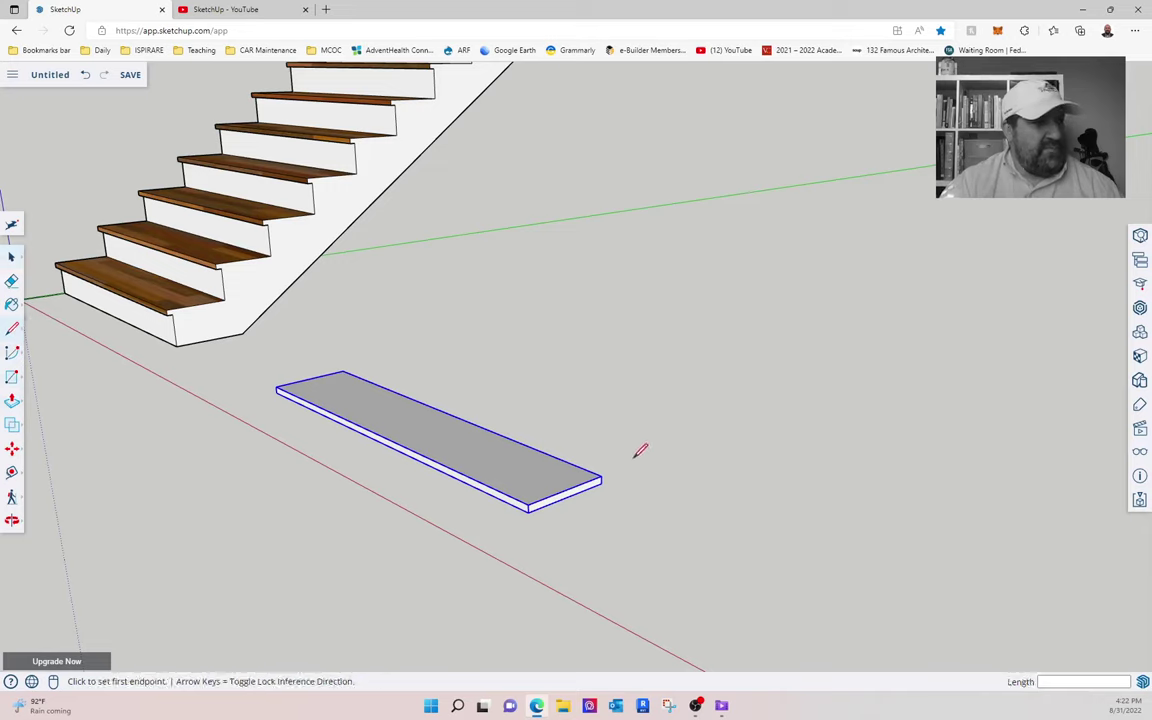
pyautogui.click(601, 478)
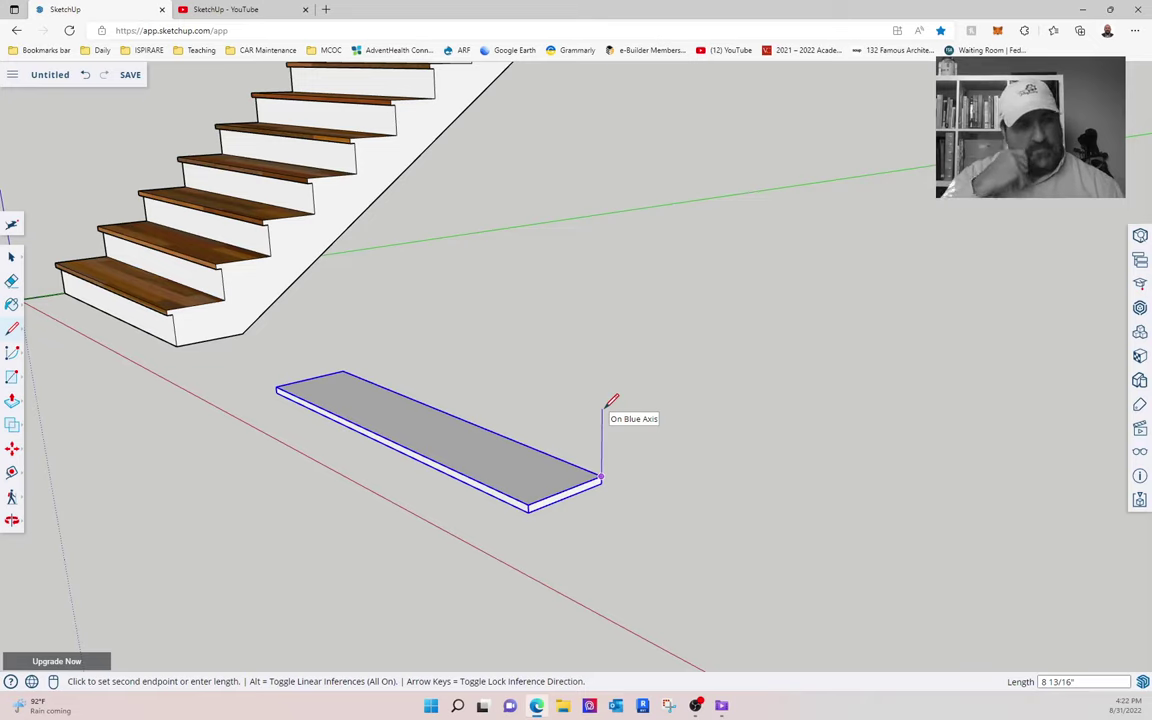
pyautogui.write('6"')
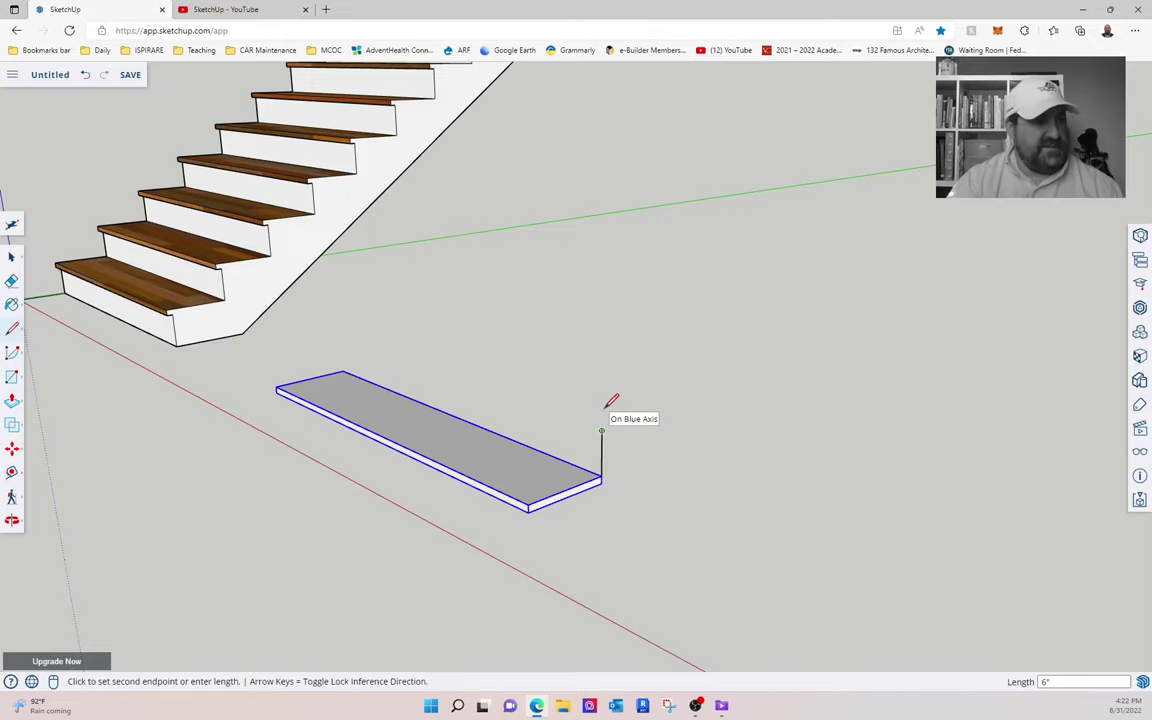
pyautogui.press('Return')
pyautogui.click(11, 257)
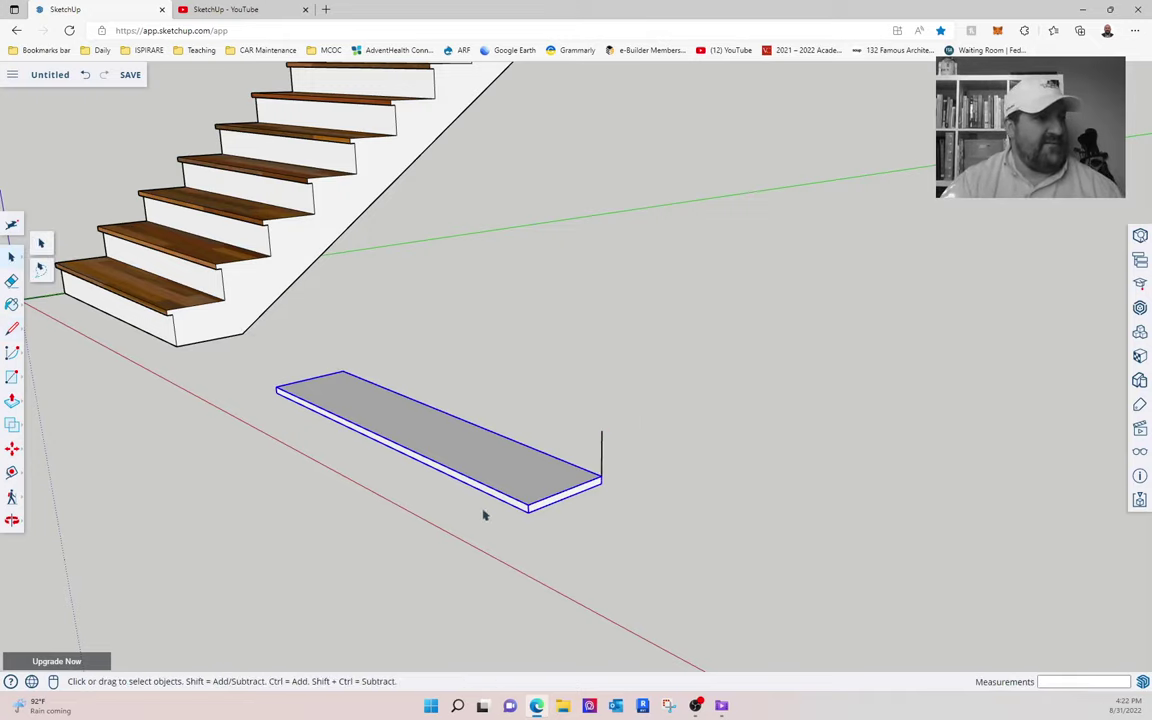
pyautogui.moveTo(491, 514); pyautogui.dragTo(476, 445, button='middle')
pyautogui.scroll(2, 476, 445)
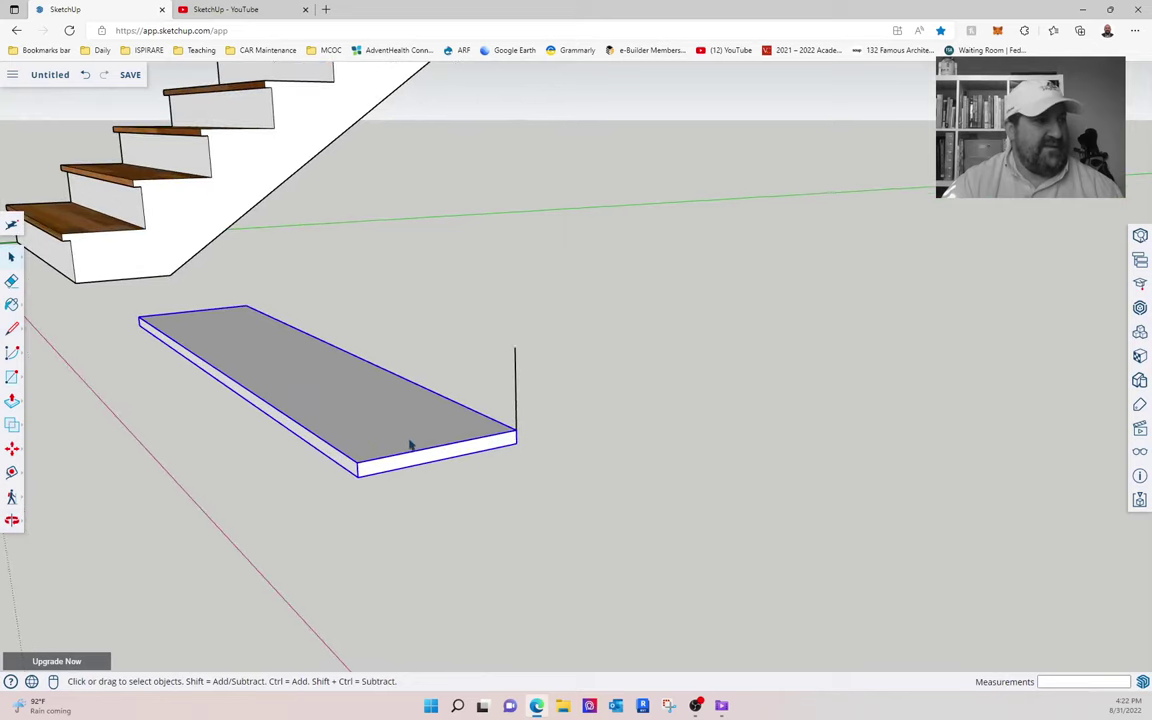
# Copy the board up to the riser top and array it x10 as rising floating treads
pyautogui.click(11, 451)
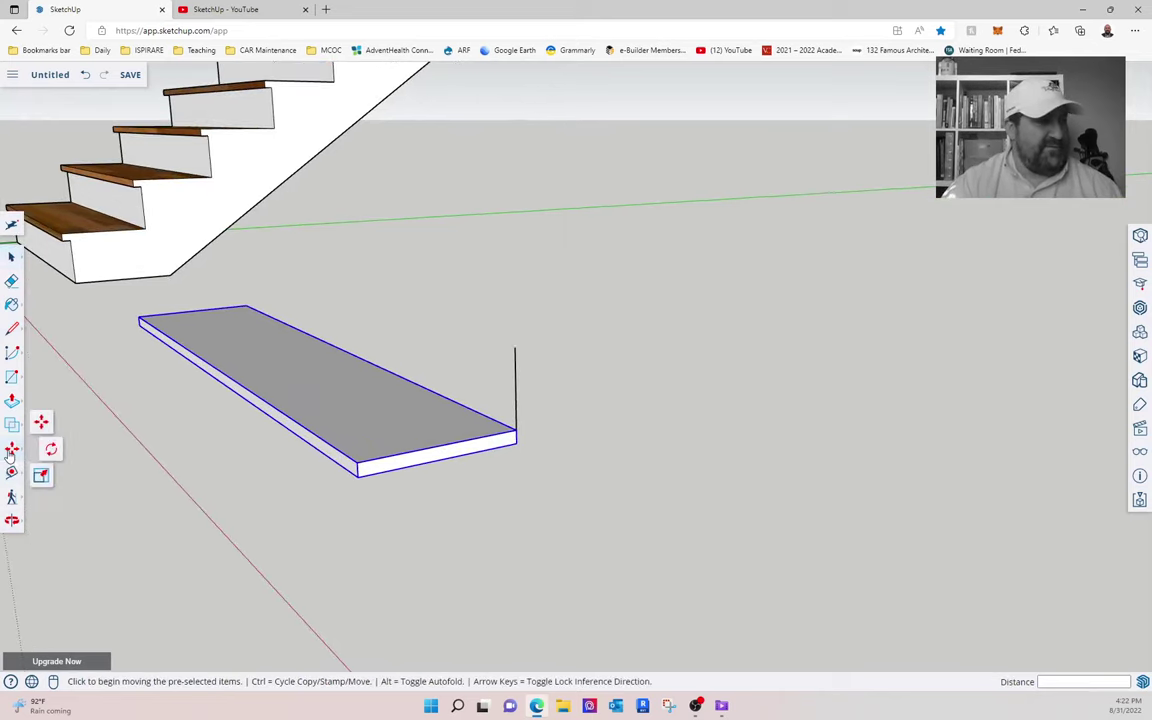
pyautogui.click(357, 479)
pyautogui.press('ctrl')
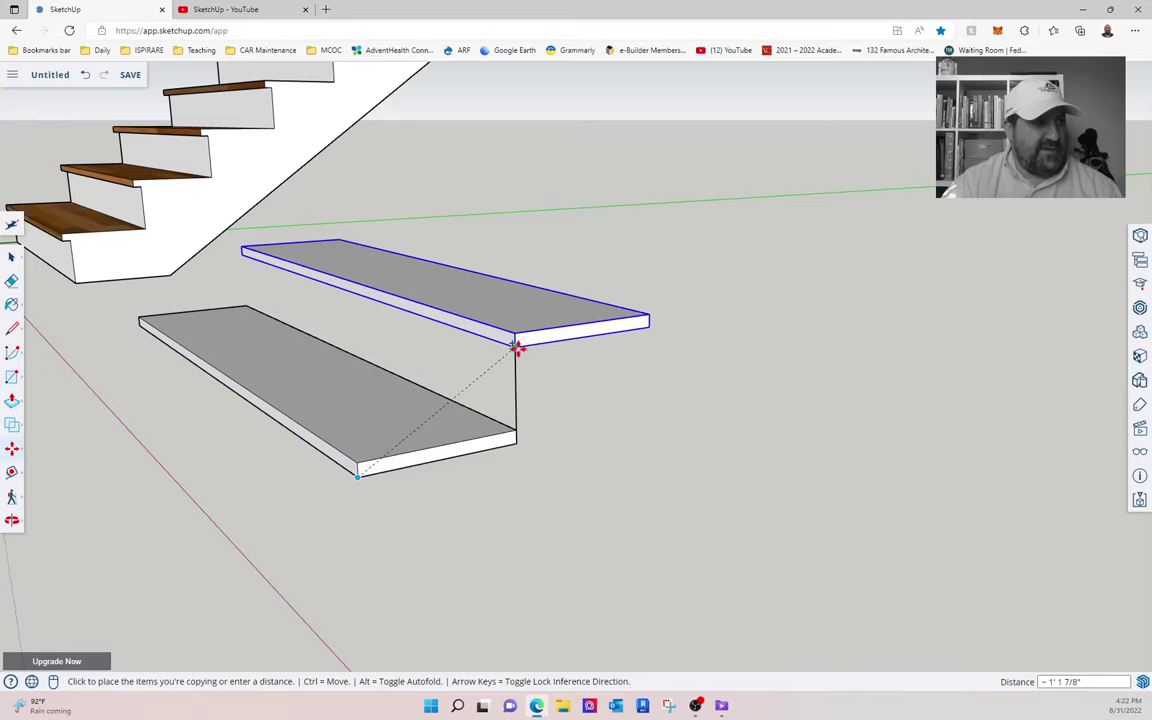
pyautogui.click(515, 345)
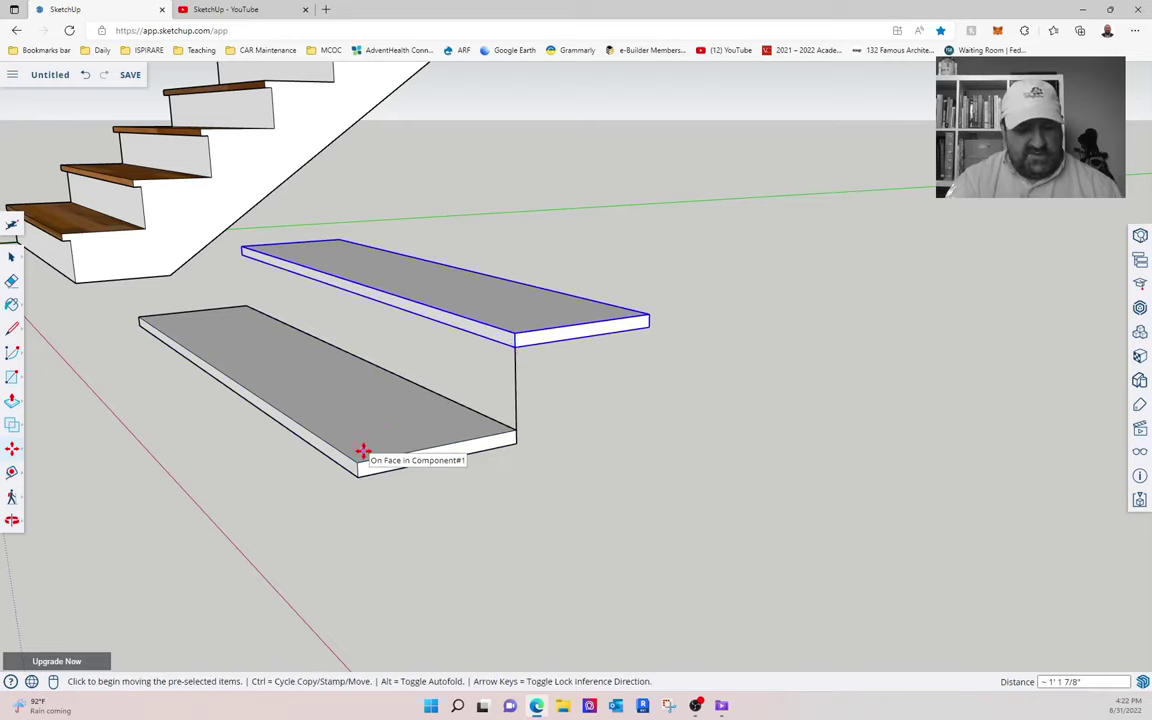
pyautogui.write('x10')
pyautogui.press('Return')
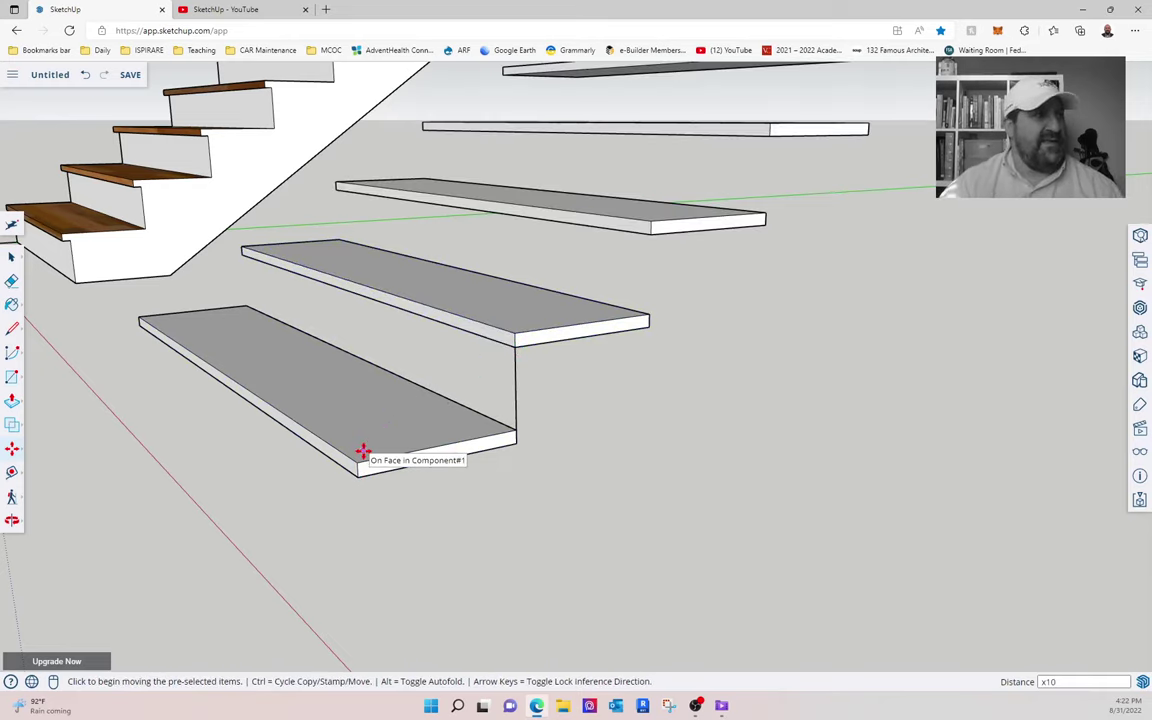
pyautogui.click(7, 258)
pyautogui.scroll(-6, 342, 517)
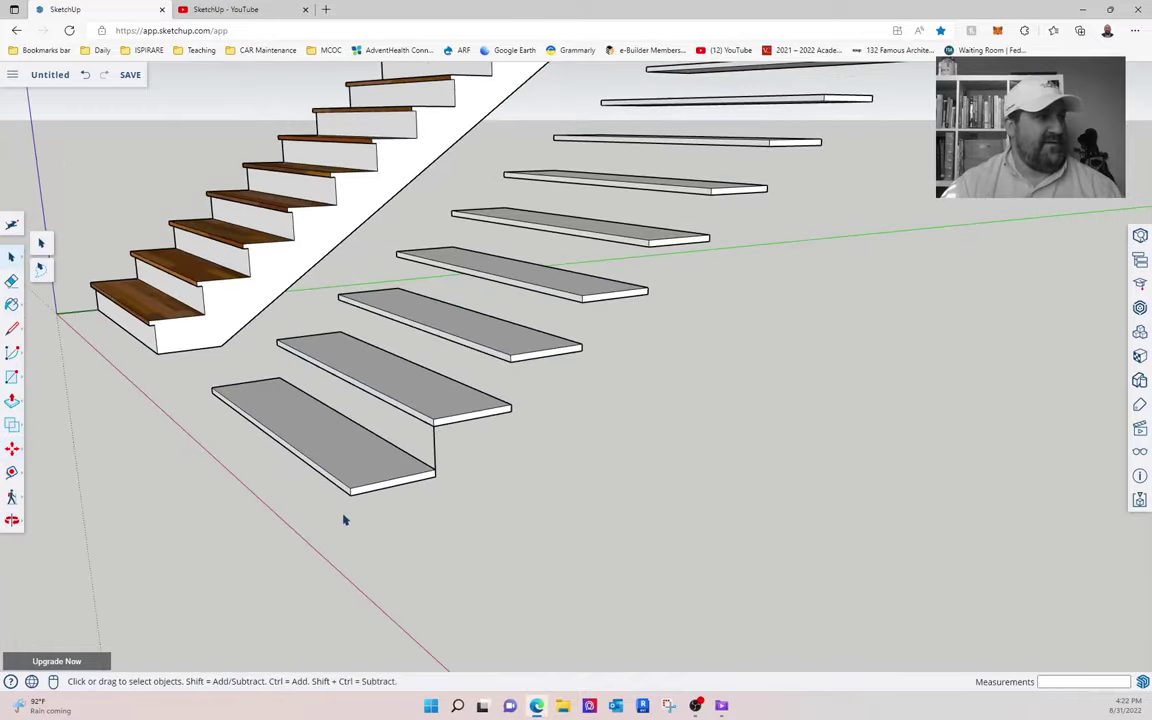
pyautogui.moveTo(339, 514)
pyautogui.mouseDown(button='middle')
pyautogui.moveTo(449, 424)
pyautogui.moveTo(859, 404)
pyautogui.moveTo(478, 435)
pyautogui.moveTo(303, 519)
pyautogui.moveTo(303, 539)
pyautogui.moveTo(347, 497)
pyautogui.mouseUp(button='middle')
pyautogui.scroll(6, 357, 509)
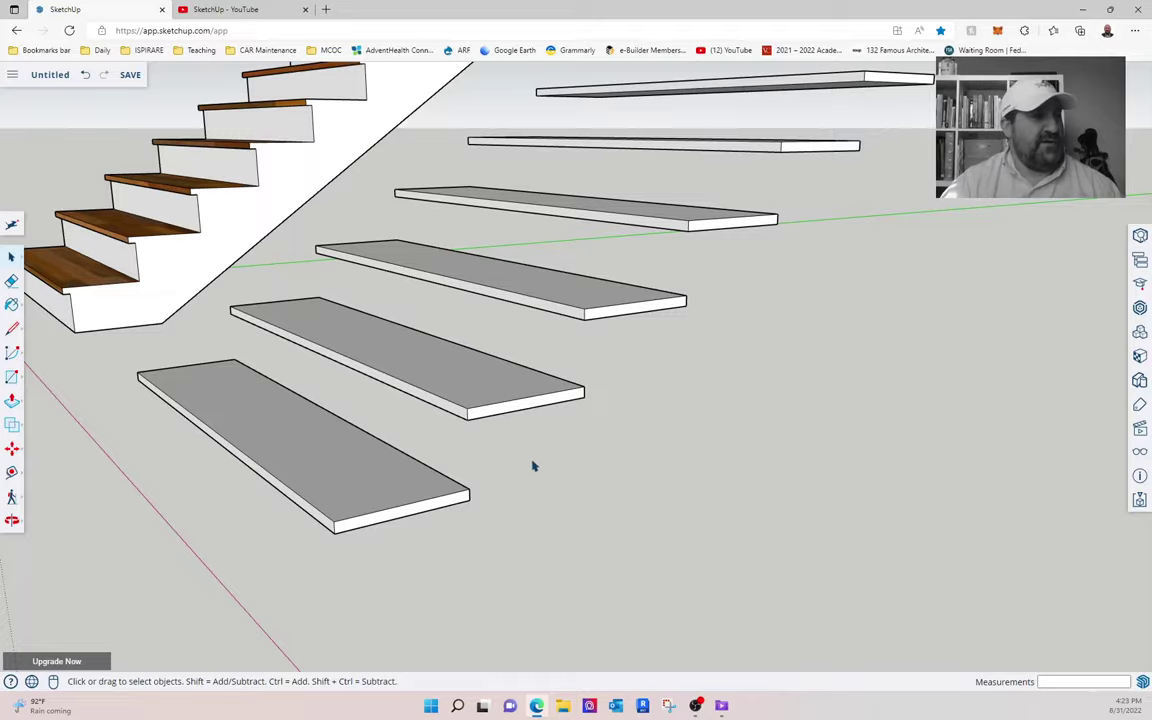
pyautogui.moveTo(562, 473); pyautogui.dragTo(15, 232, button='middle')
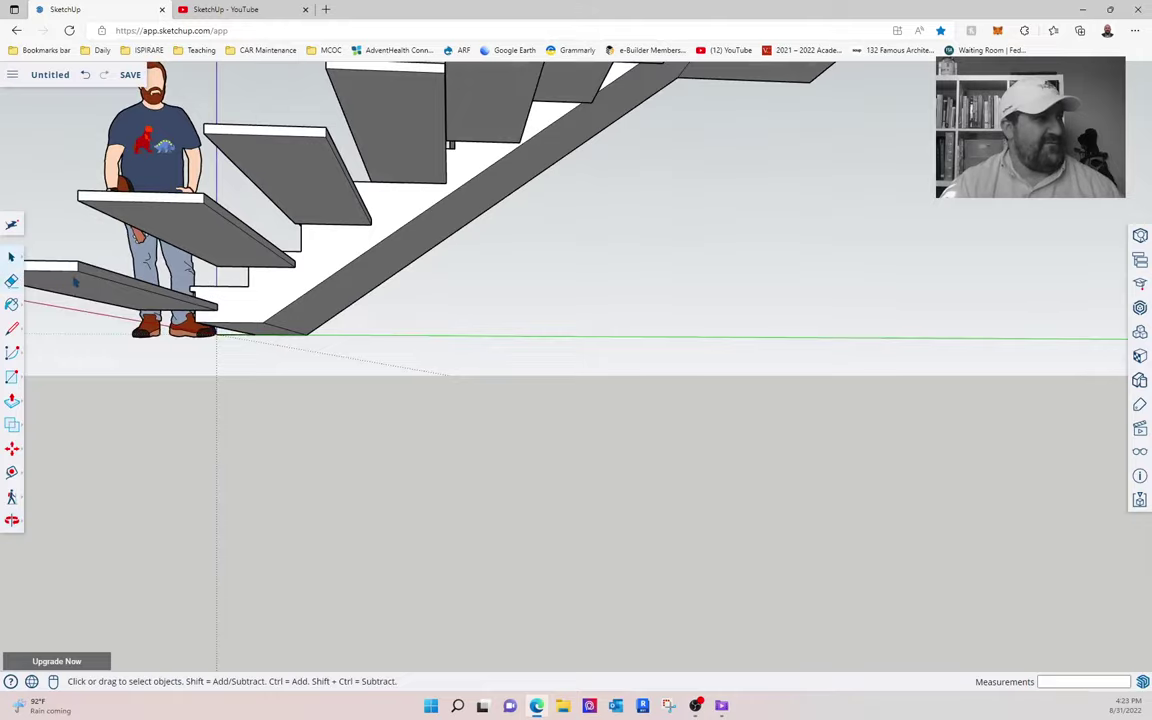
# View the bottom floating tread from below and open it for editing
pyautogui.scroll(4, 75, 282)
pyautogui.scroll(-4, 307, 265)
pyautogui.scroll(5, 345, 319)
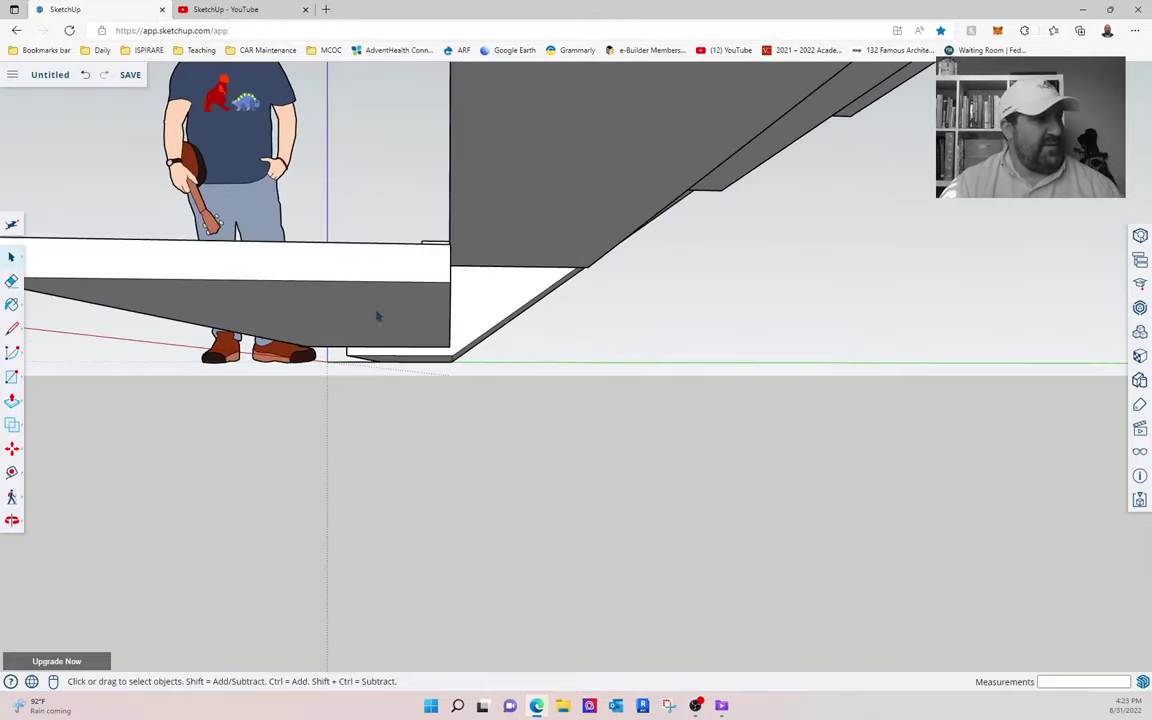
pyautogui.moveTo(381, 319); pyautogui.dragTo(219, 391, button='middle')
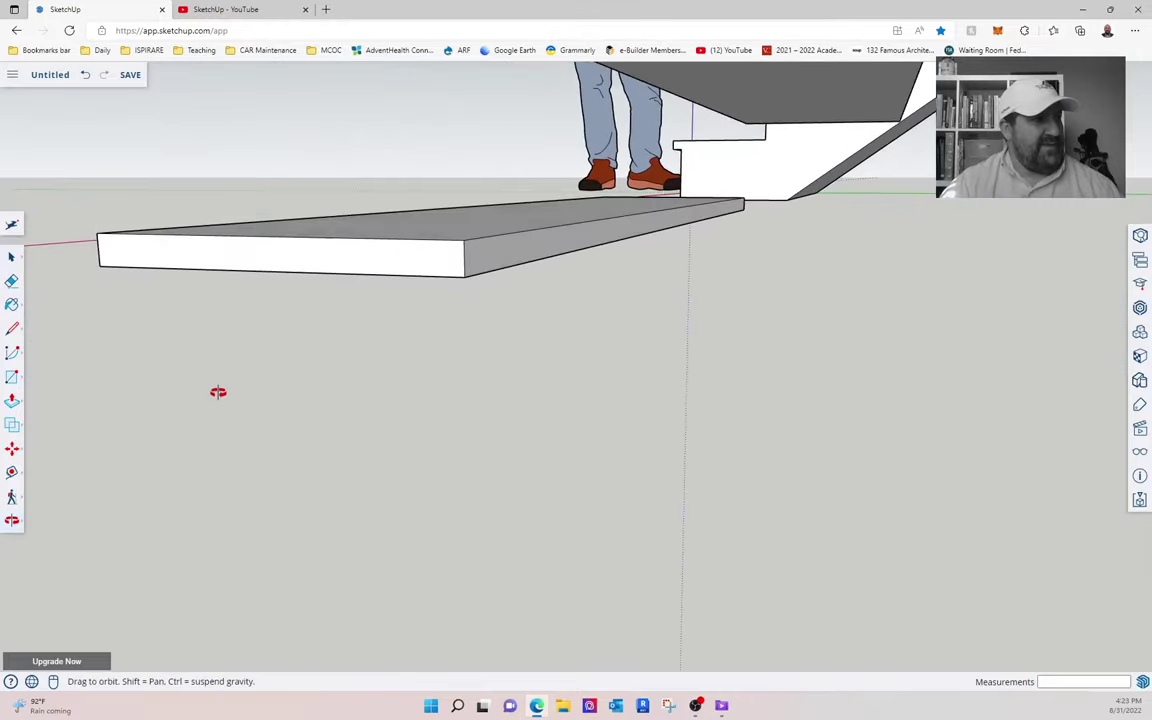
pyautogui.doubleClick(483, 262)
pyautogui.moveTo(473, 313); pyautogui.dragTo(445, 291, button='middle')
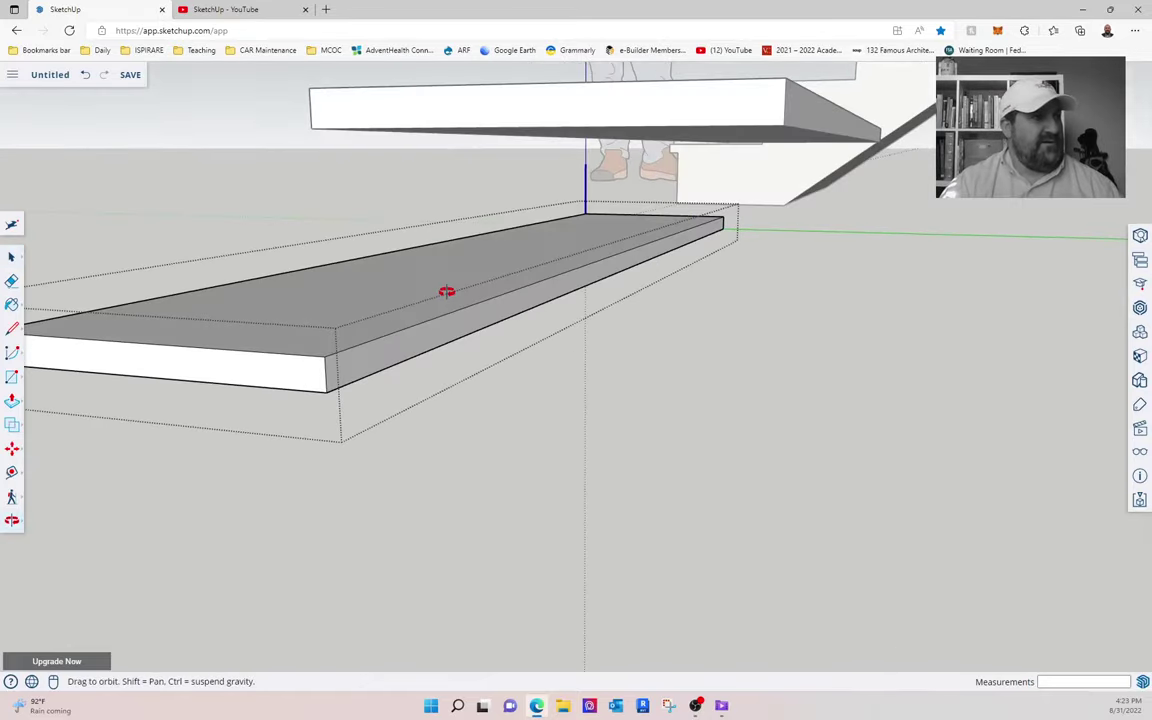
# Push/Pull the tread's back face out 1 inch, then raise that strip 6 inches as a riser
pyautogui.click(12, 401)
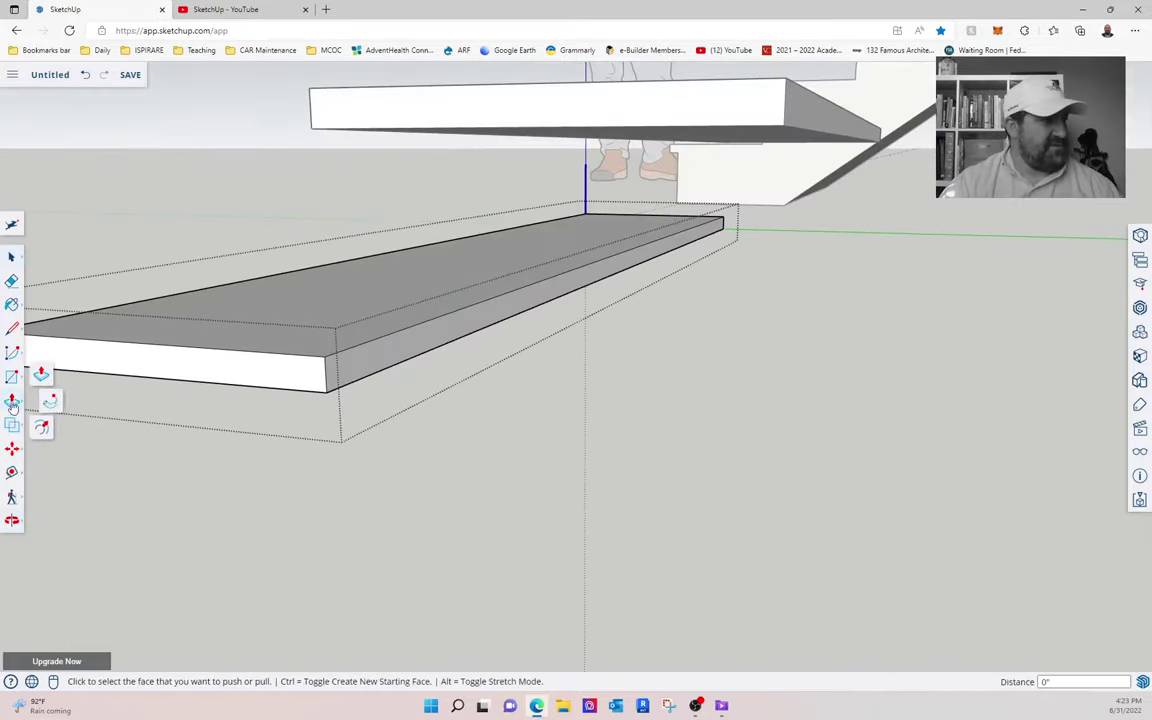
pyautogui.click(357, 367)
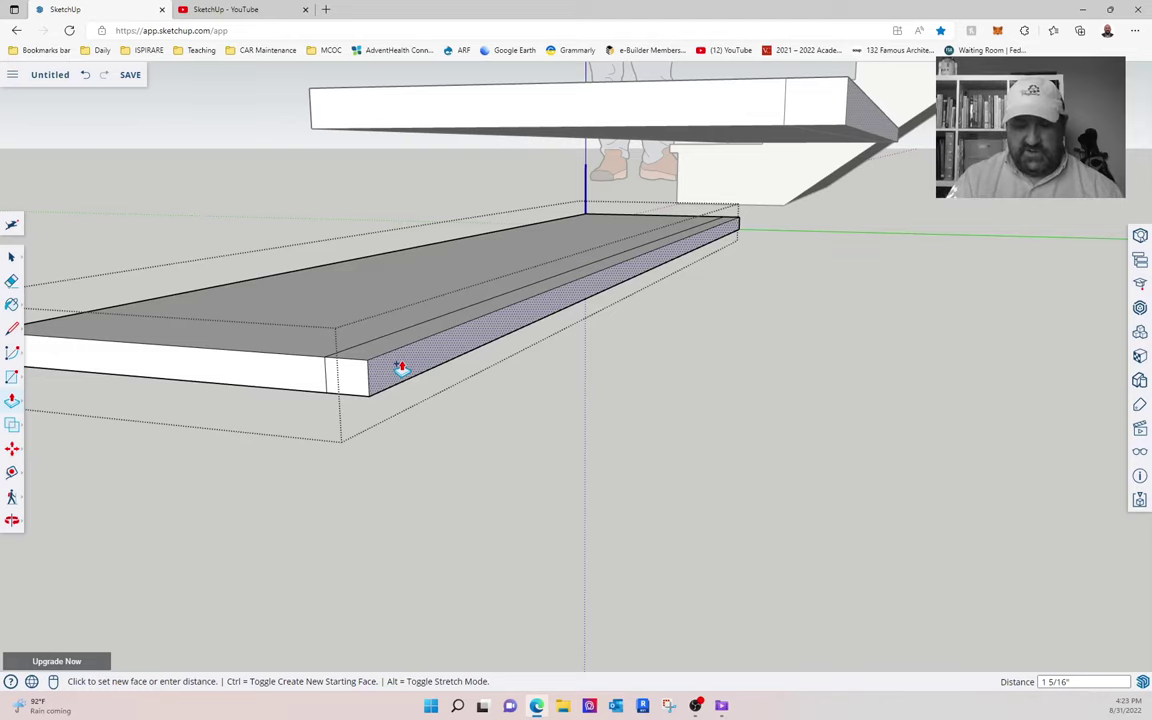
pyautogui.press('Return')
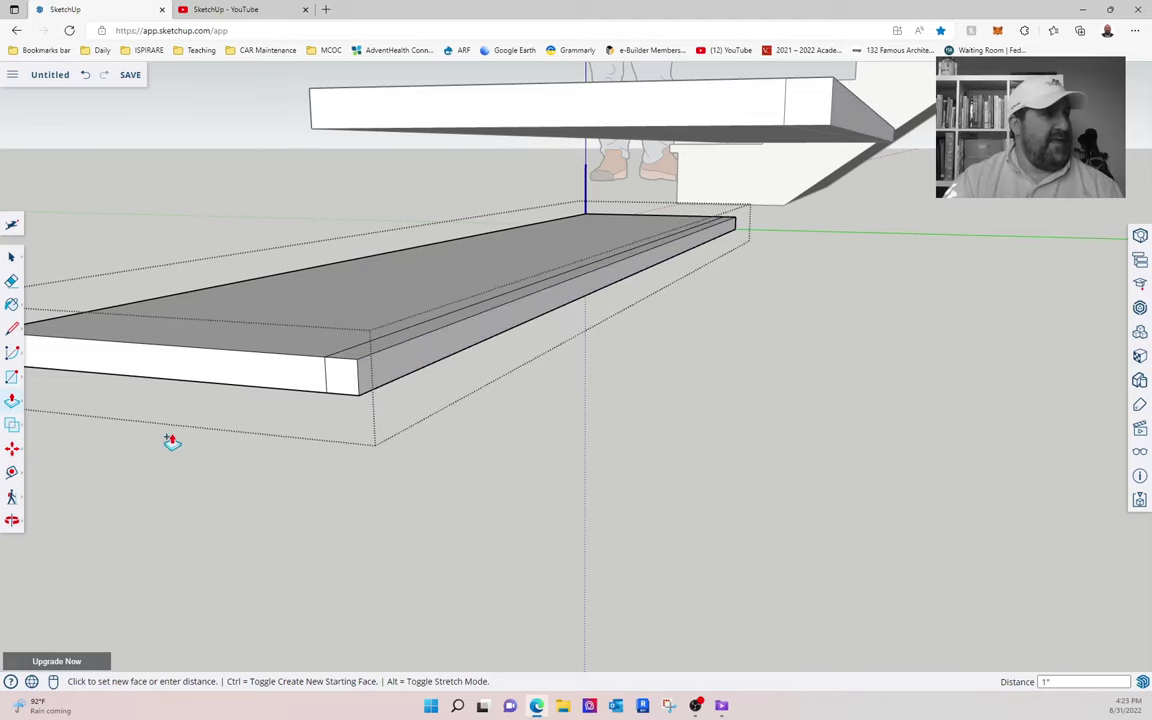
pyautogui.click(367, 355)
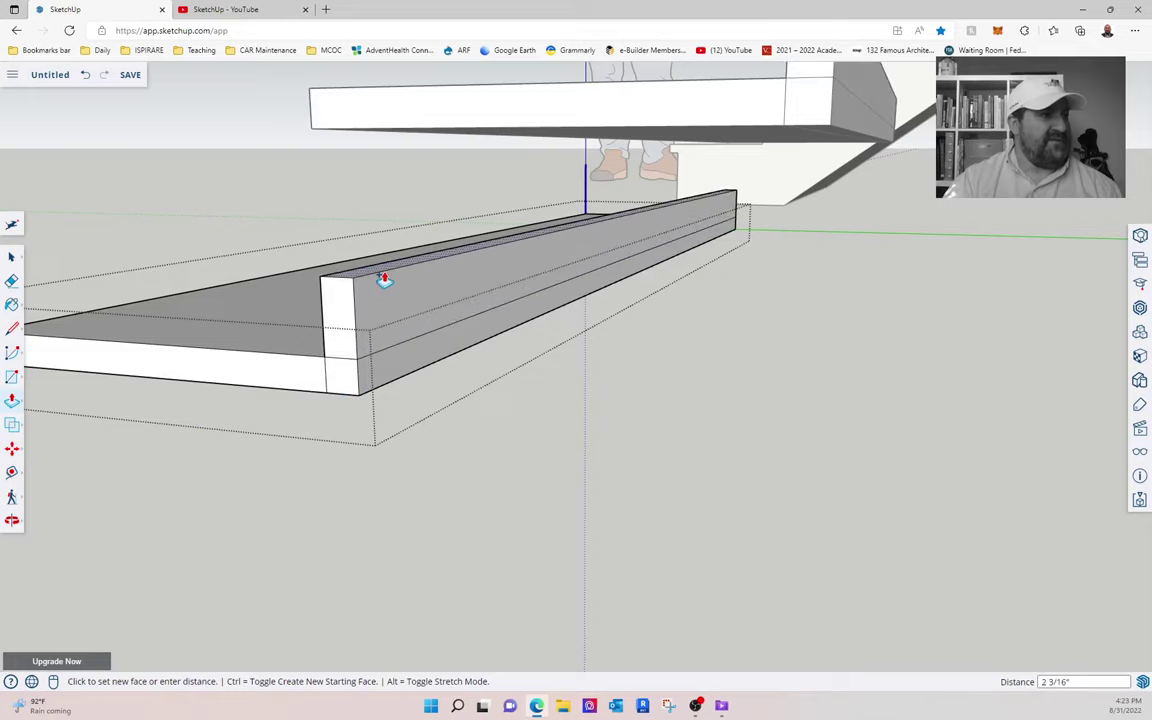
pyautogui.write('6')
pyautogui.press('Return')
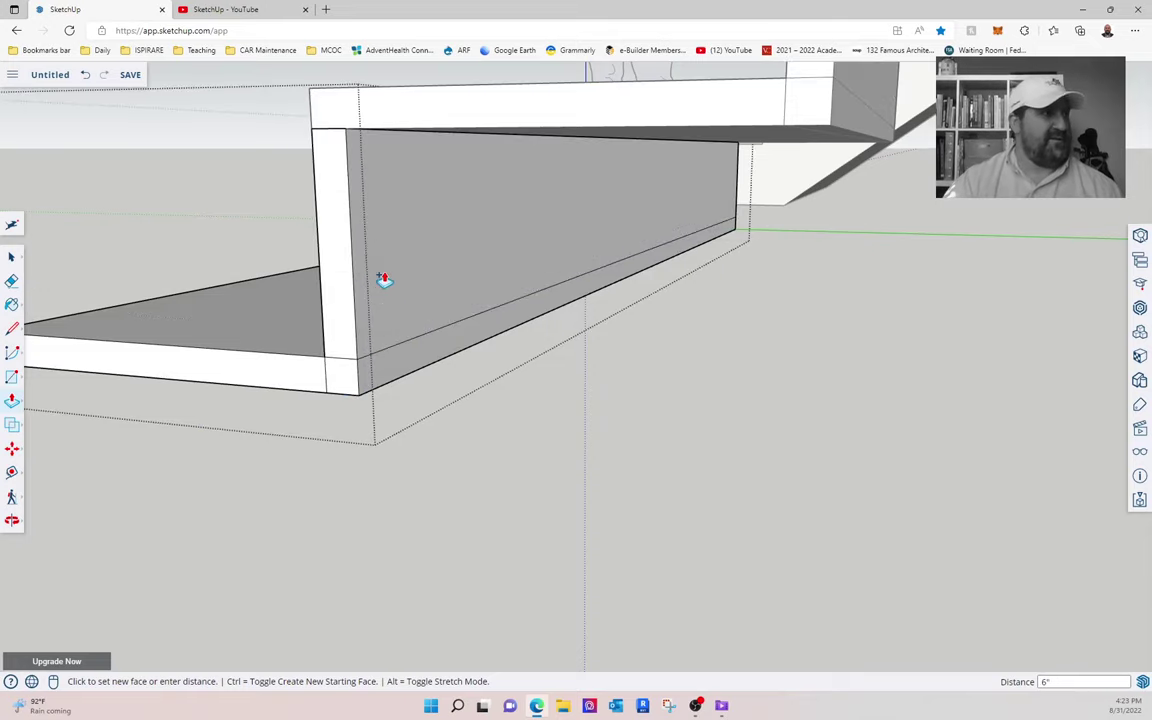
pyautogui.click(11, 257)
pyautogui.scroll(-2, 466, 419)
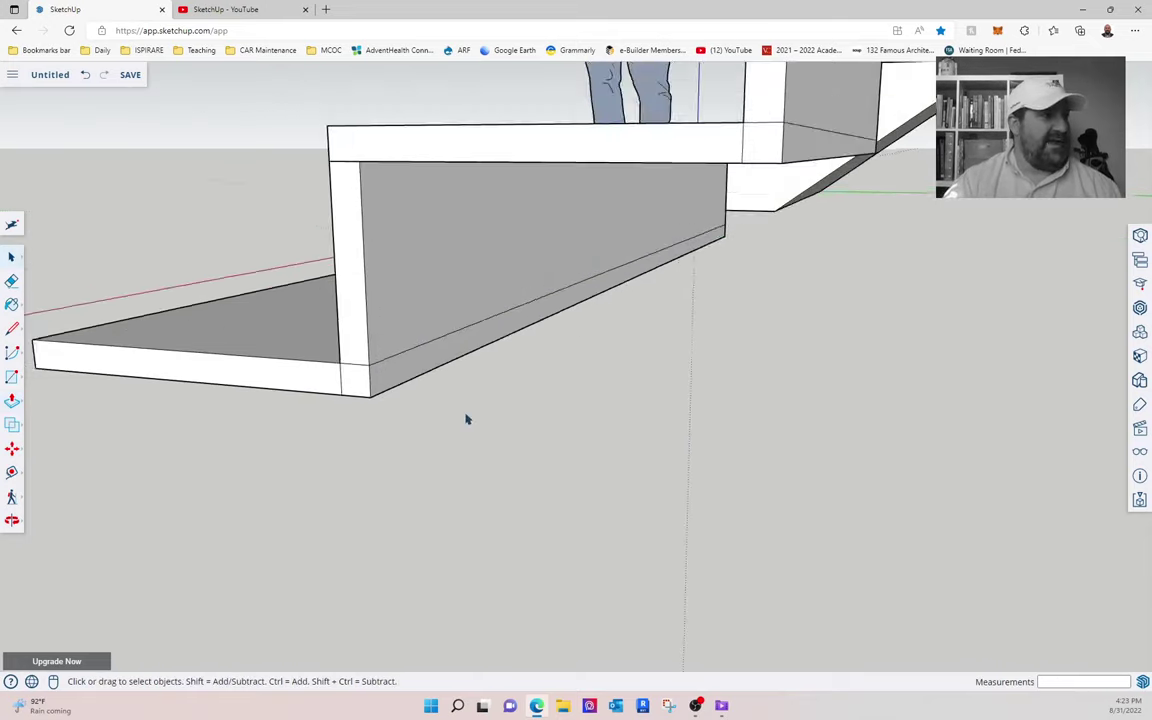
# Orbit and zoom out to compare the wood stair and the riser-topped grey stair
pyautogui.scroll(-5, 466, 419)
pyautogui.moveTo(363, 442); pyautogui.dragTo(303, 476, button='middle')
pyautogui.scroll(-2, 303, 476)
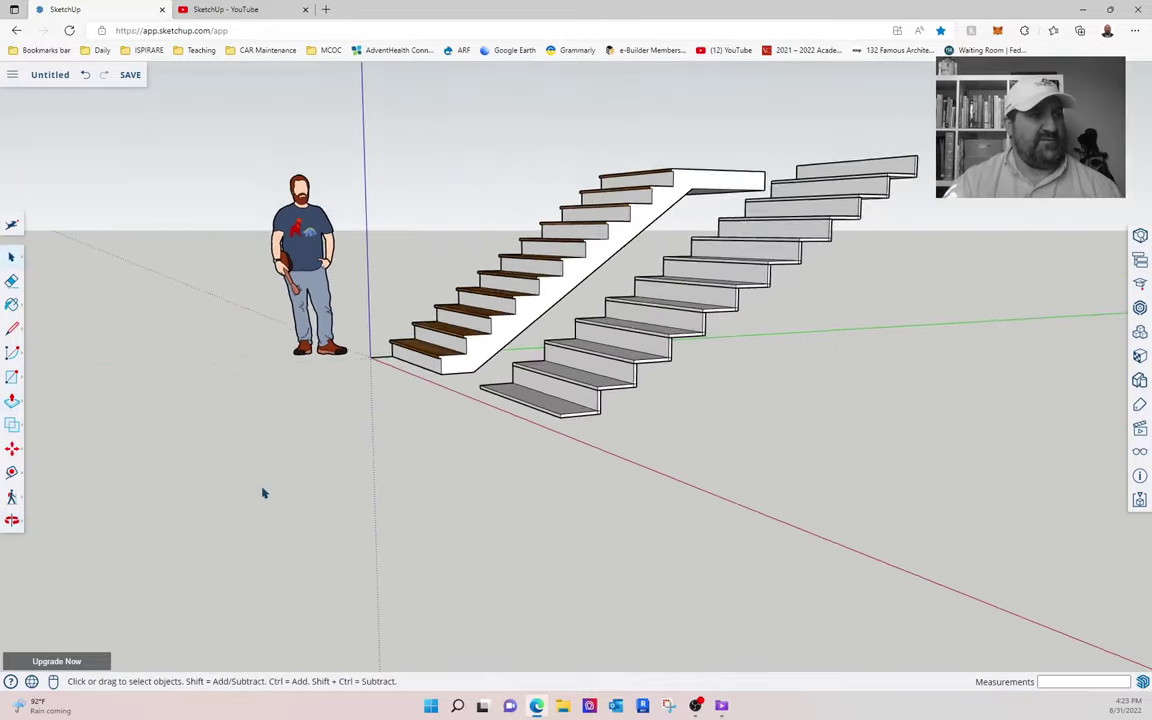
pyautogui.scroll(-1, 265, 490)
pyautogui.moveTo(776, 264); pyautogui.dragTo(460, 437, button='middle')
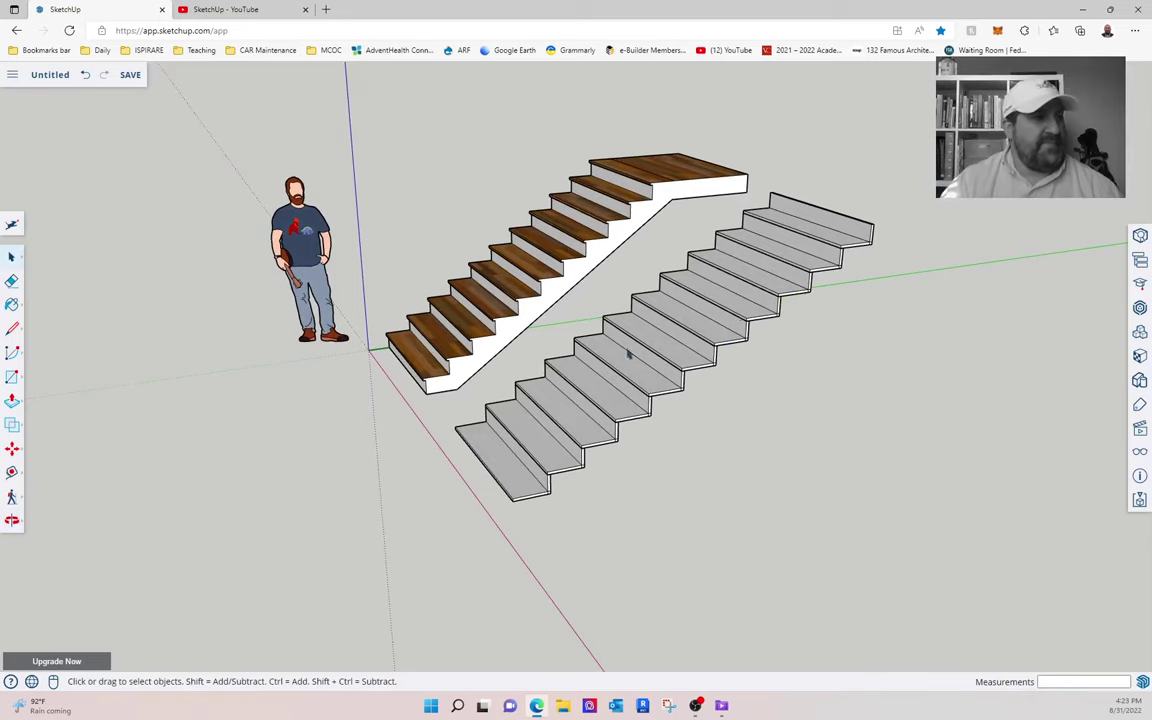
pyautogui.moveTo(503, 318); pyautogui.dragTo(503, 357, button='middle')
pyautogui.scroll(-2, 312, 331)
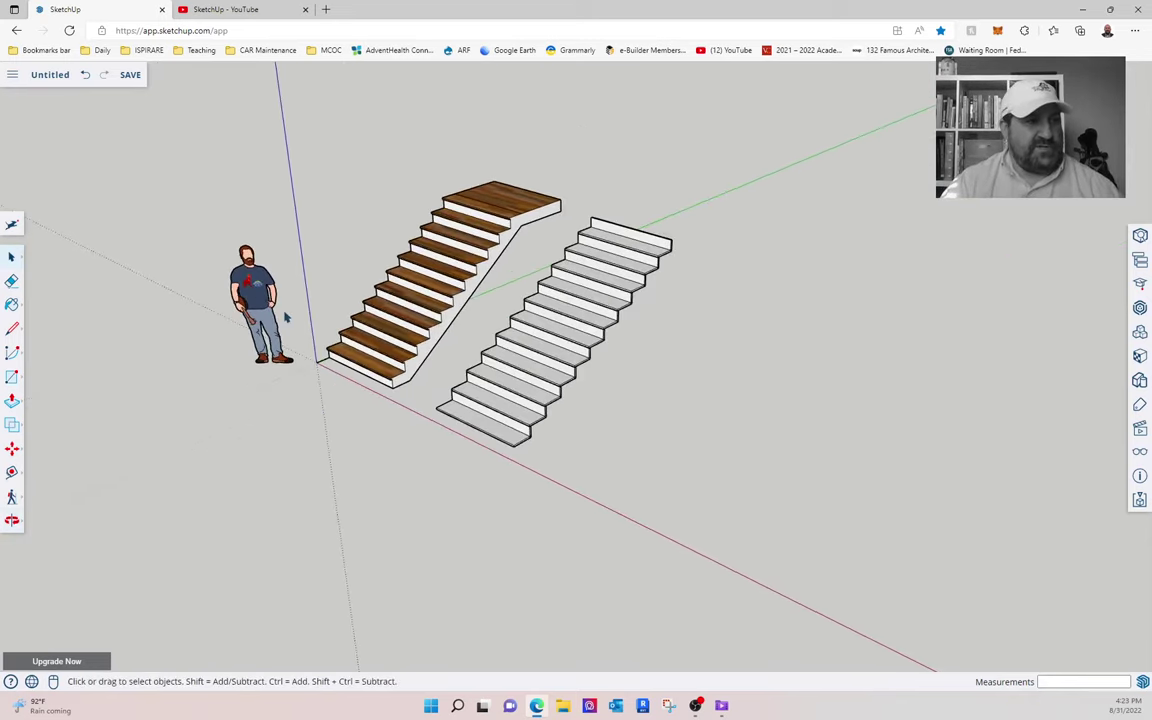
pyautogui.moveTo(627, 391); pyautogui.dragTo(616, 438, button='middle')
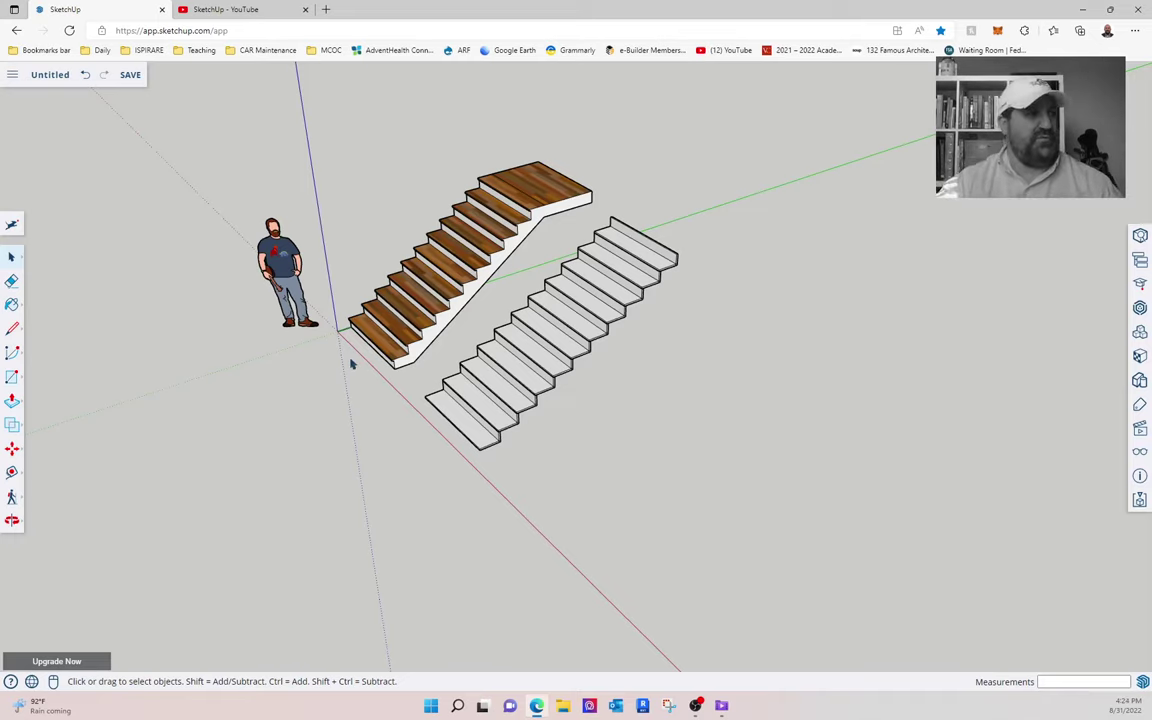
# Draw a 5 by 10 foot rectangle on the ground in front of the stairs
pyautogui.click(12, 404)
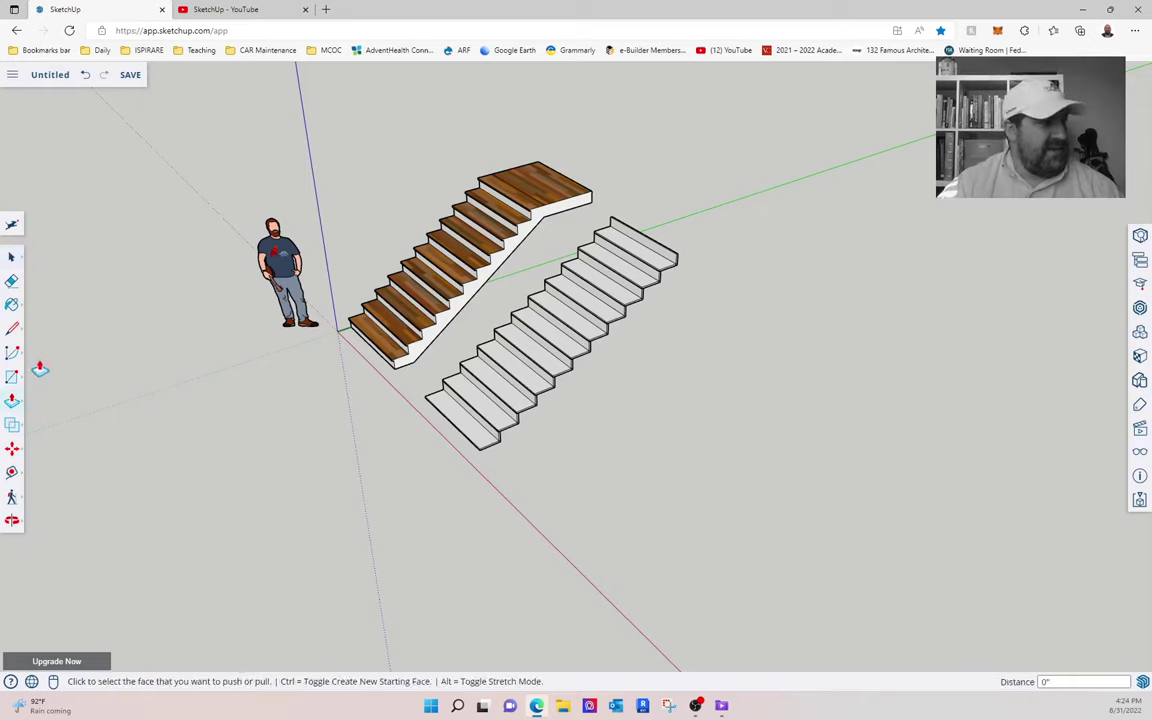
pyautogui.click(12, 379)
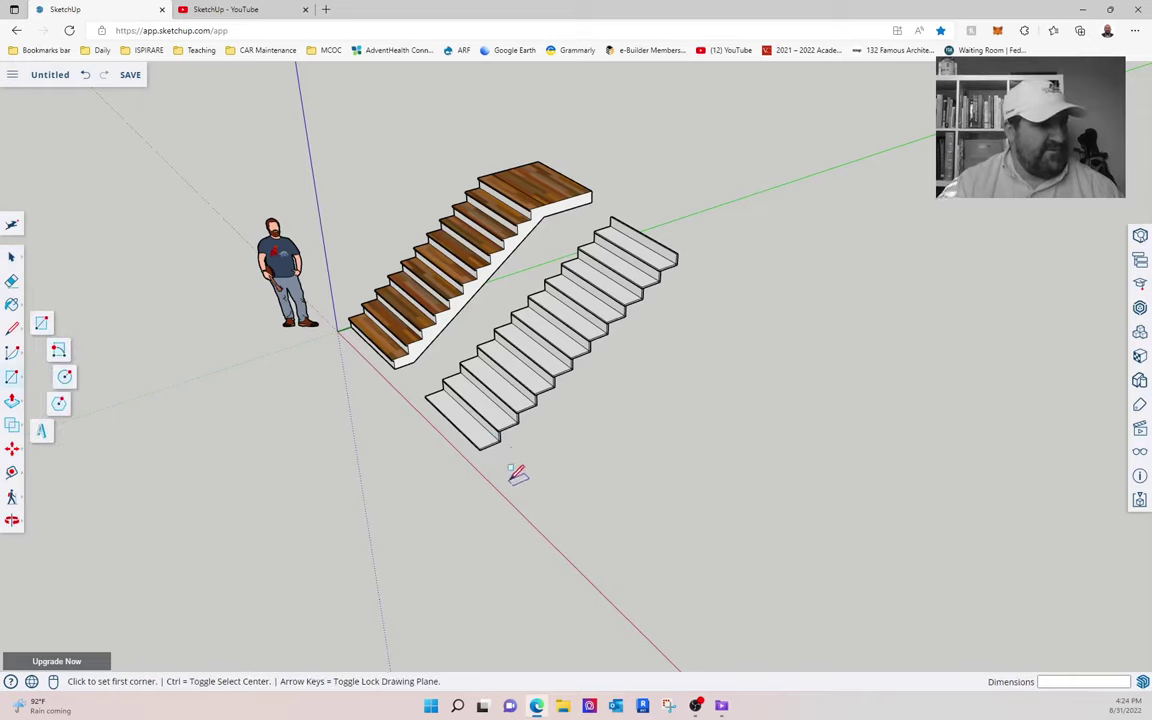
pyautogui.click(510, 480)
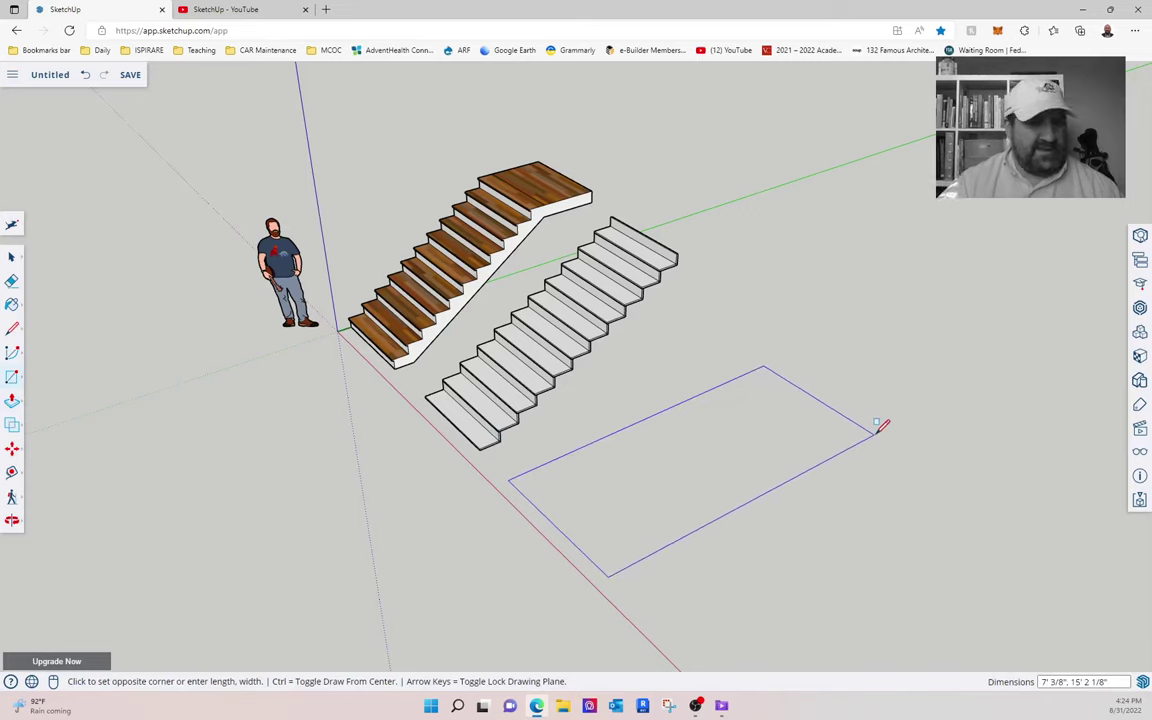
pyautogui.write("5',10")
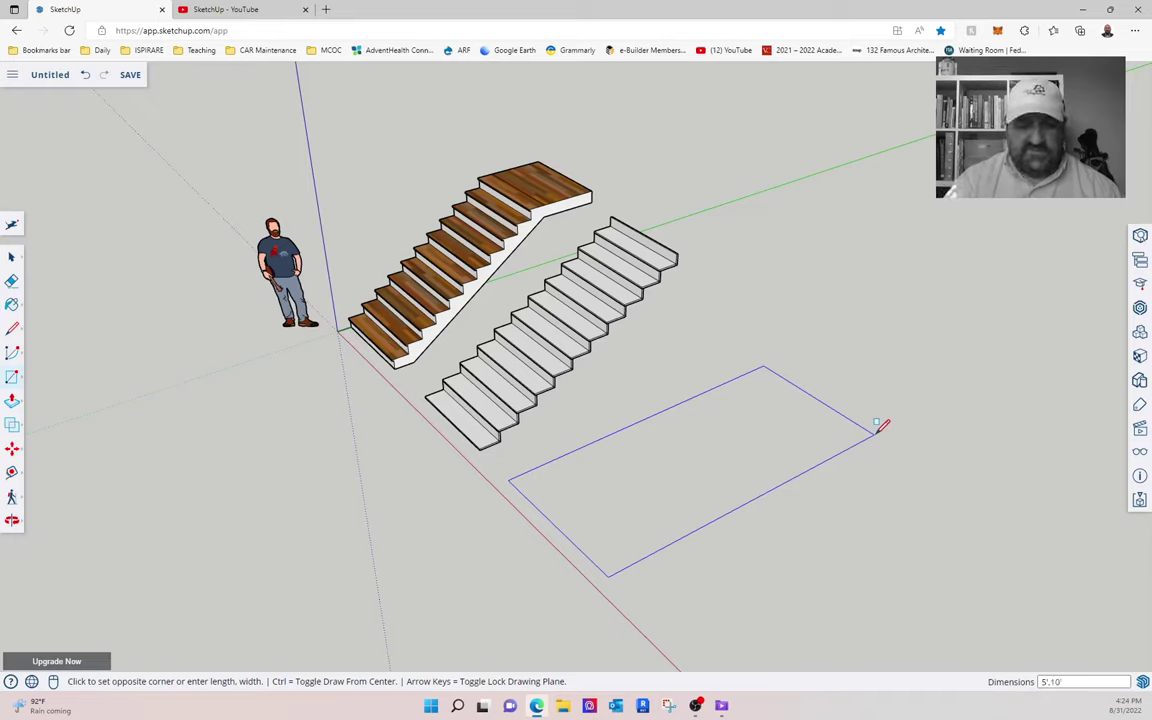
pyautogui.press('Return')
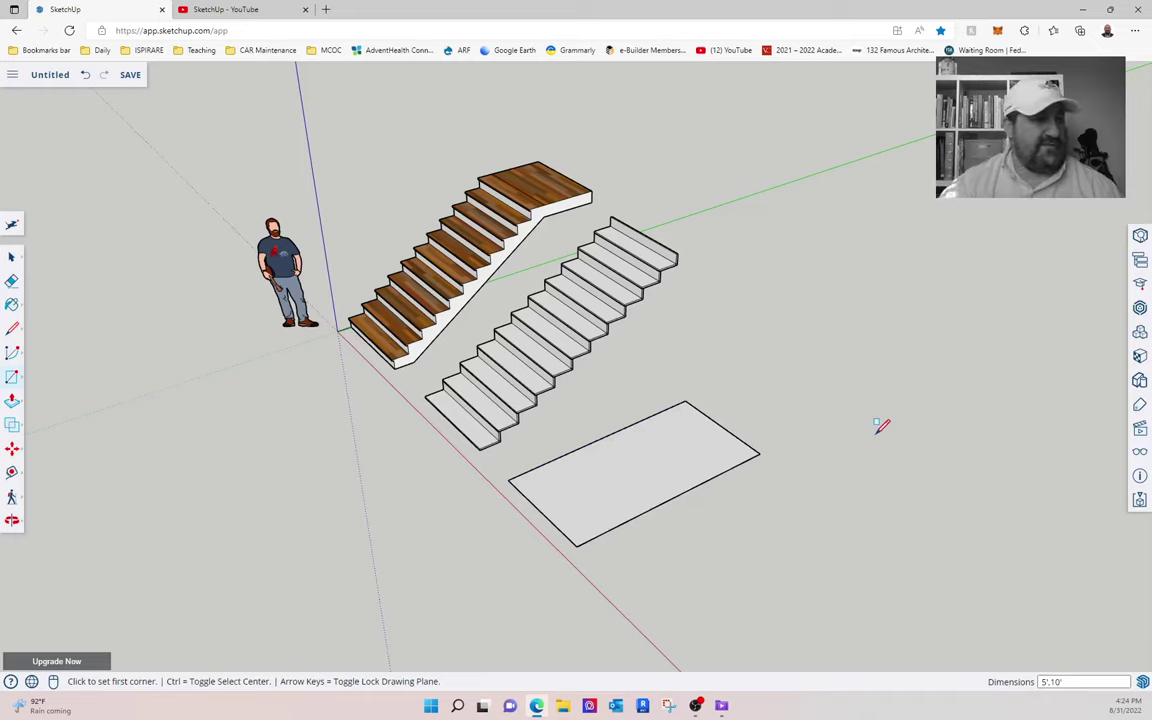
# Extrude the rectangle 8 feet, undo it, and pull it up 1 inch instead
pyautogui.click(12, 401)
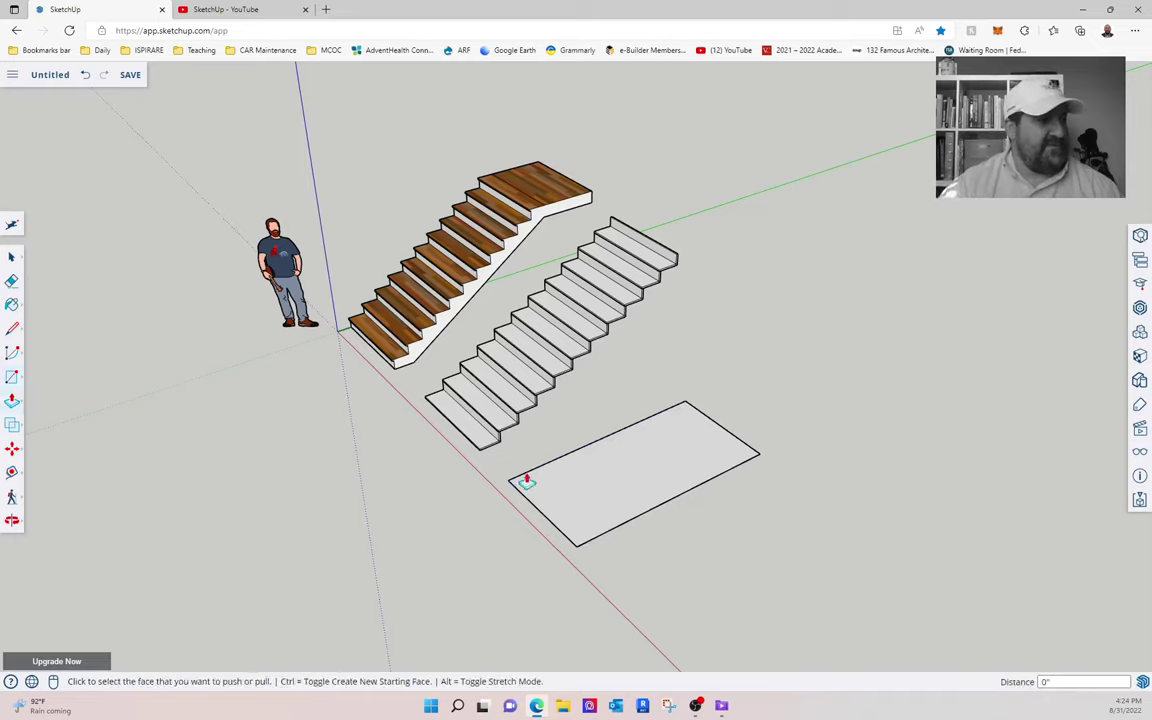
pyautogui.click(606, 500)
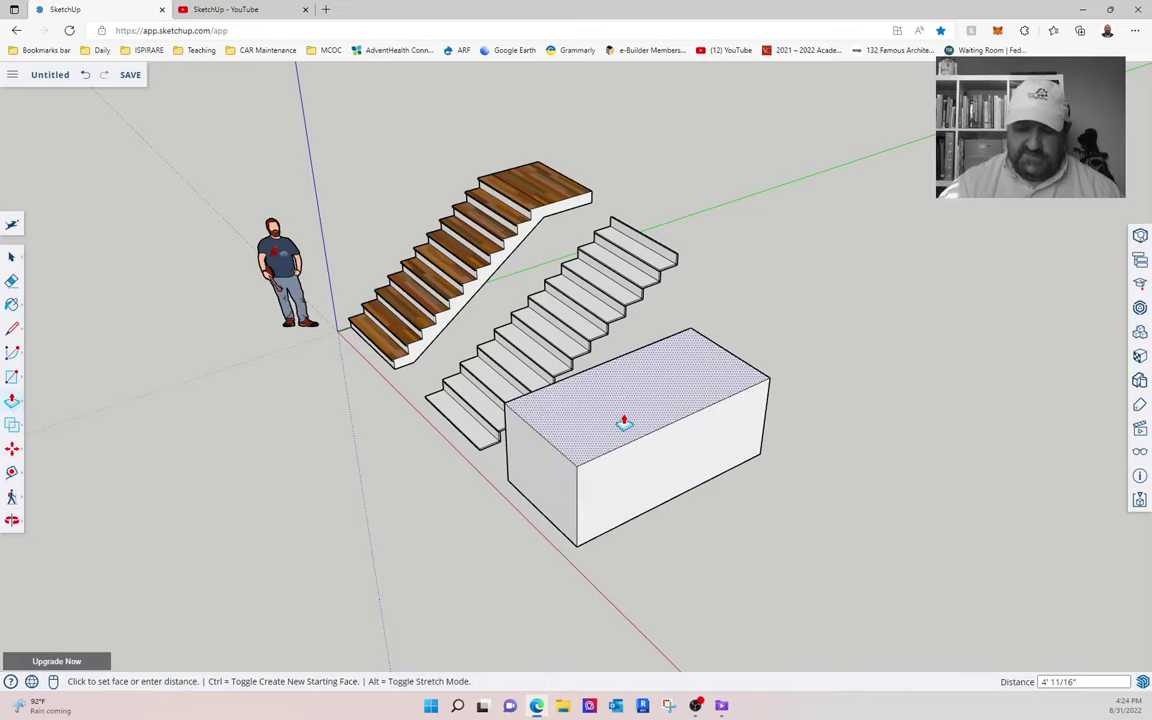
pyautogui.write("8'")
pyautogui.press('Return')
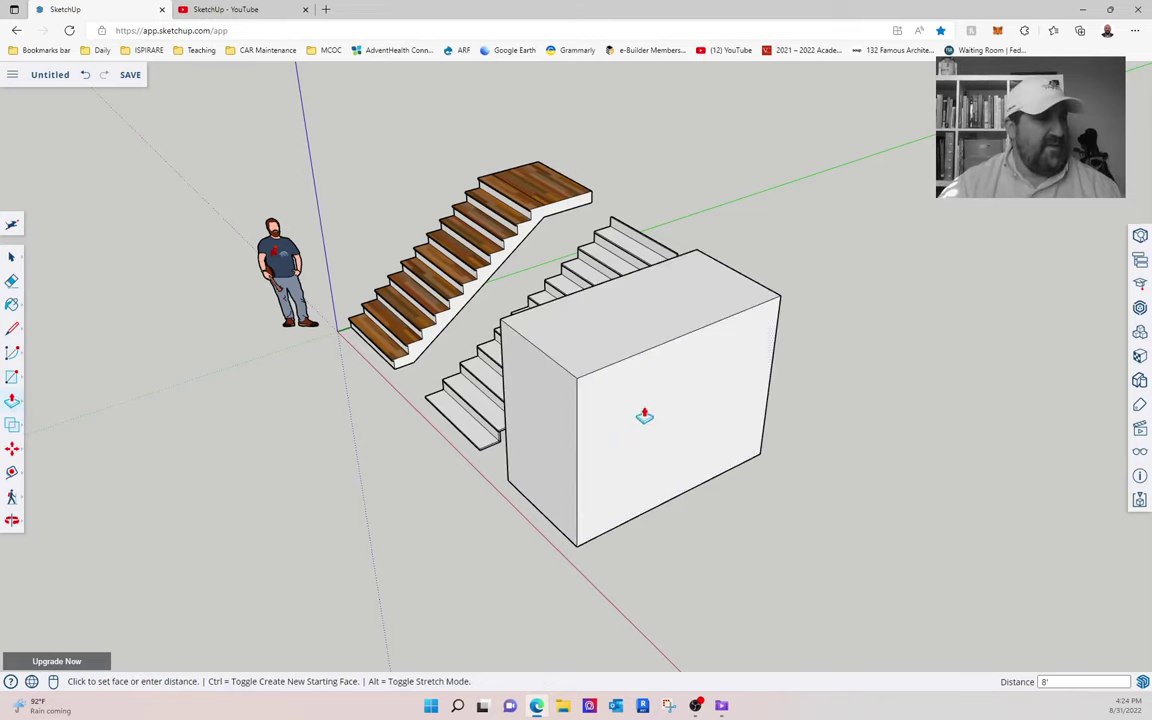
pyautogui.moveTo(576, 390); pyautogui.dragTo(604, 431, button='middle')
pyautogui.hotkey('ctrl', 'z')
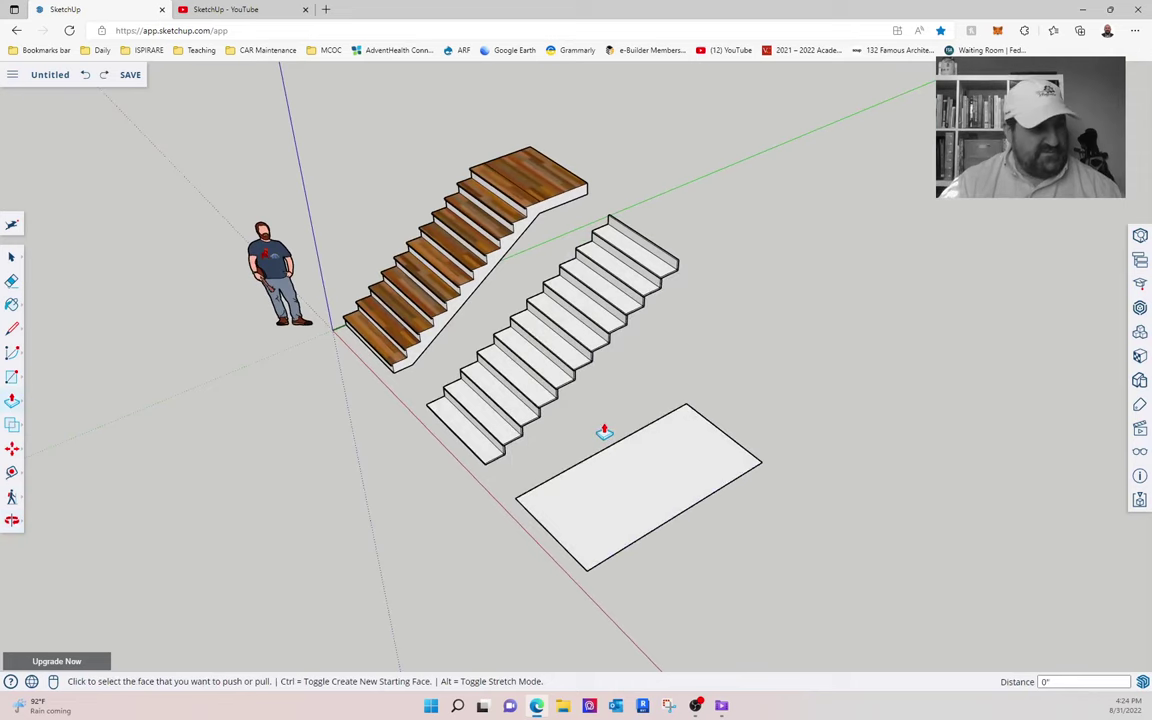
pyautogui.scroll(6, 600, 550)
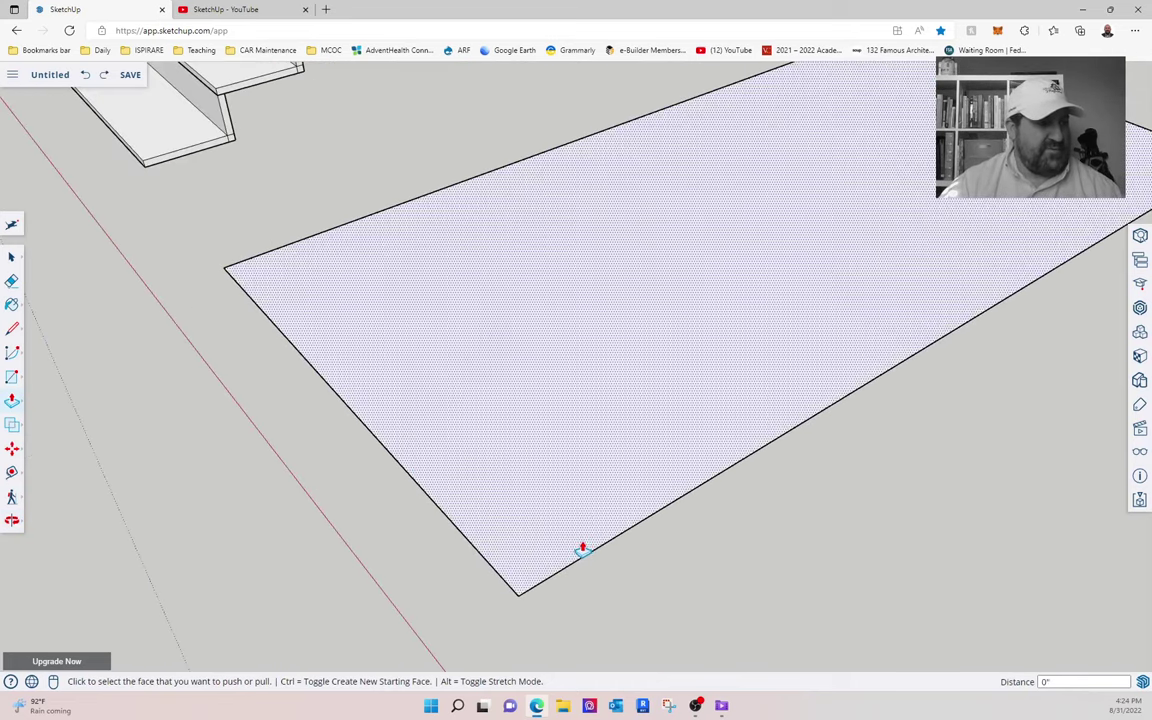
pyautogui.click(588, 549)
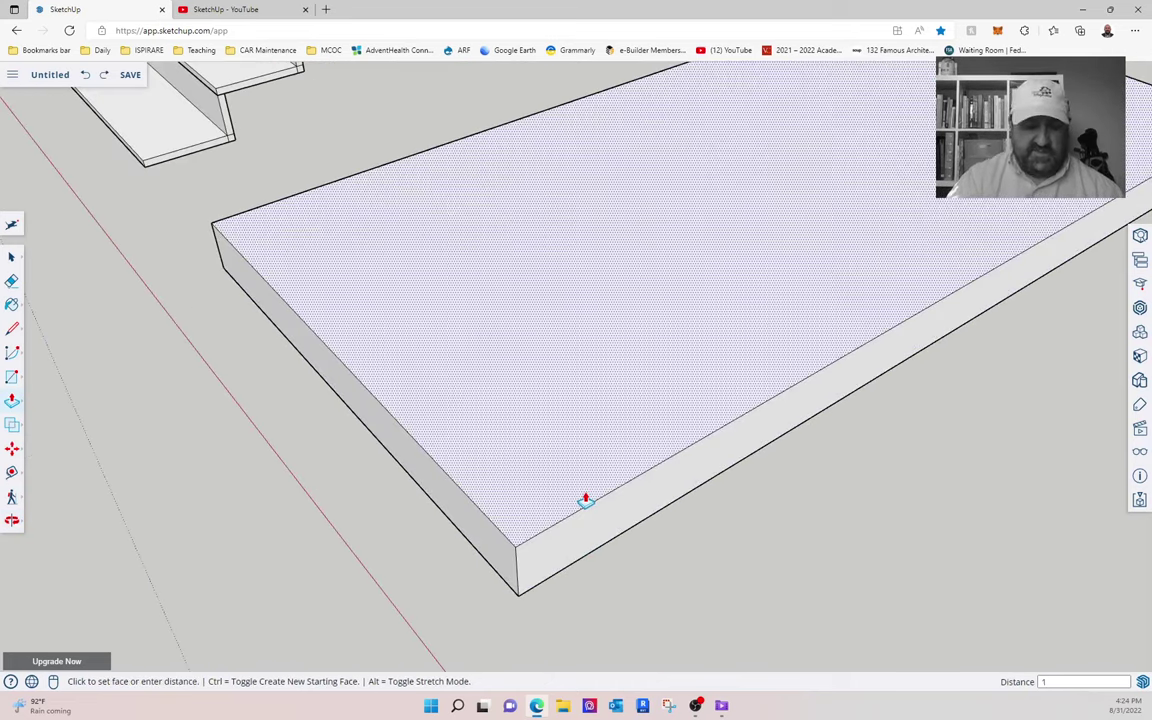
pyautogui.press('Return')
# Copy the slab's front edge ten times at 1-foot spacing using 1'x10
pyautogui.moveTo(452, 468); pyautogui.dragTo(429, 512, button='middle')
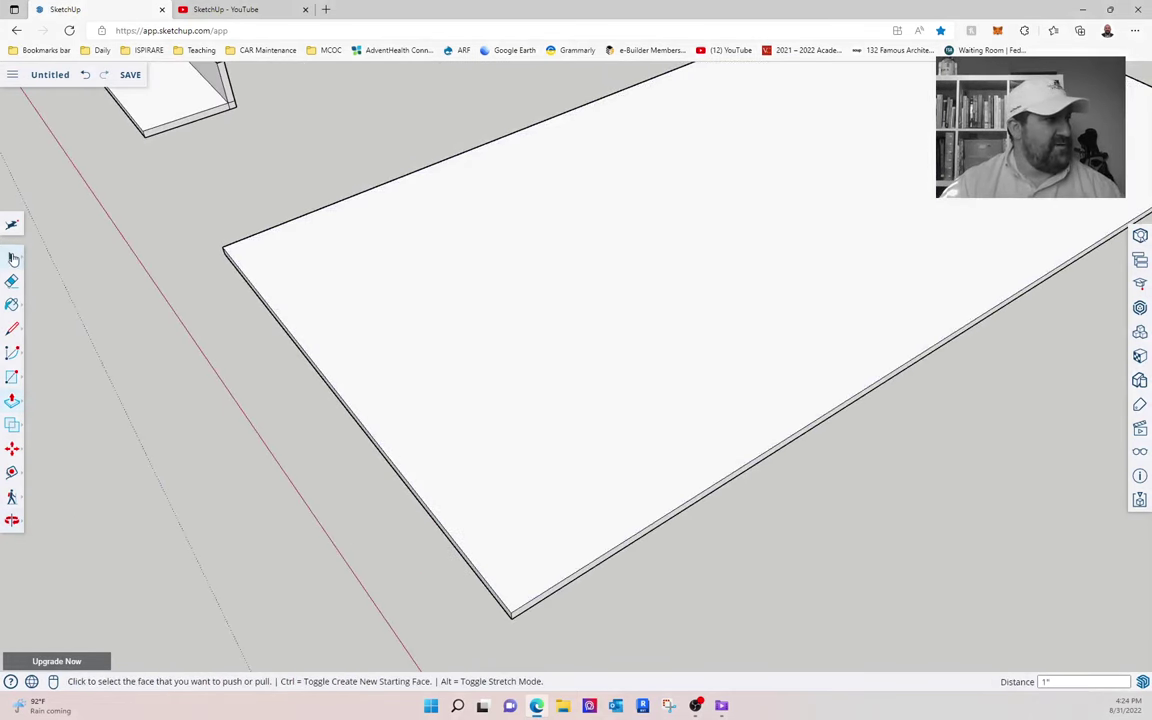
pyautogui.click(13, 258)
pyautogui.click(296, 343)
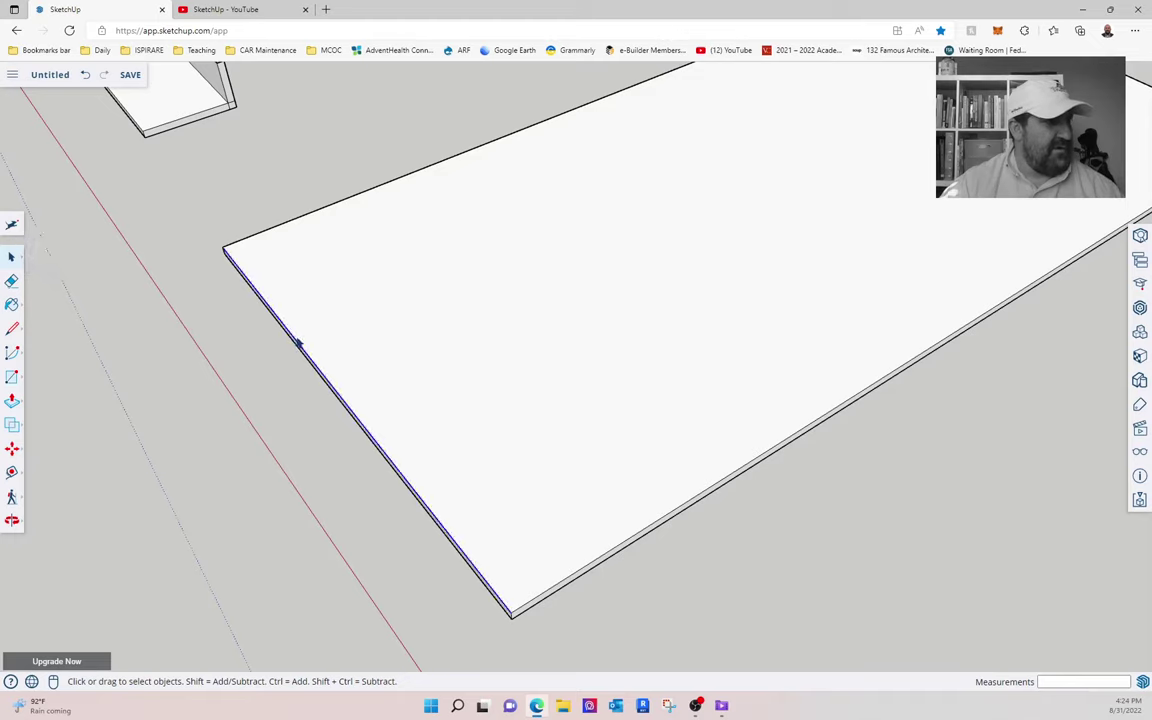
pyautogui.click(12, 449)
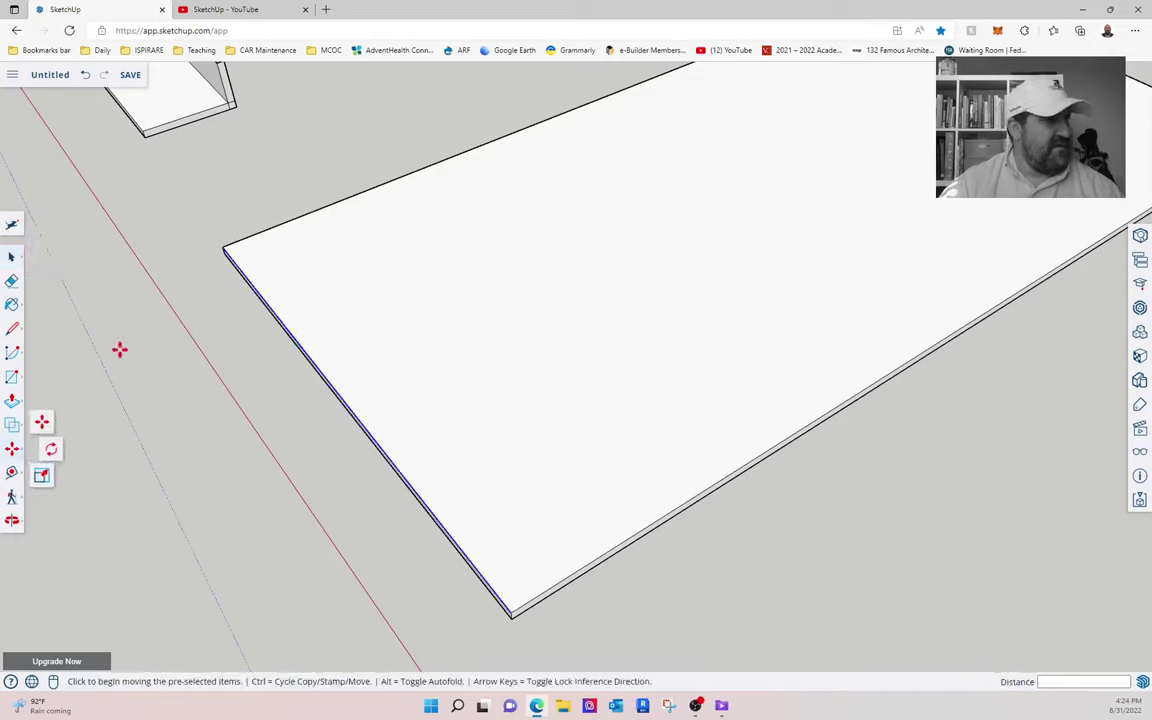
pyautogui.click(226, 245)
pyautogui.press('ctrl')
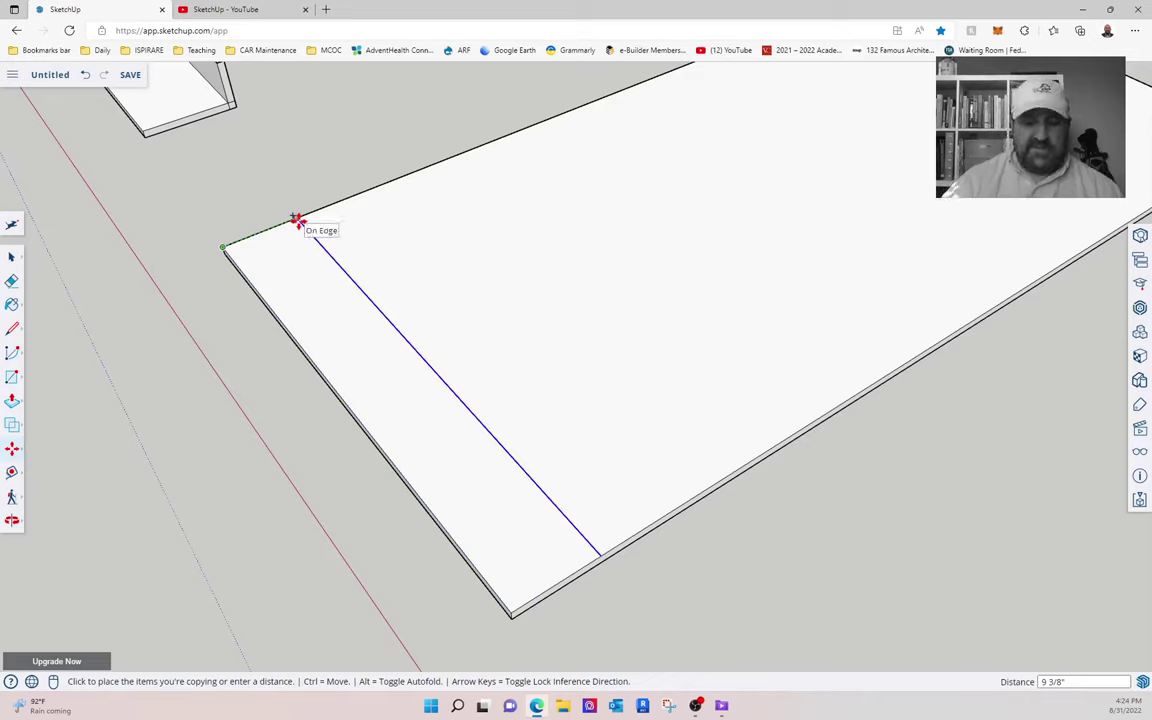
pyautogui.write("1'")
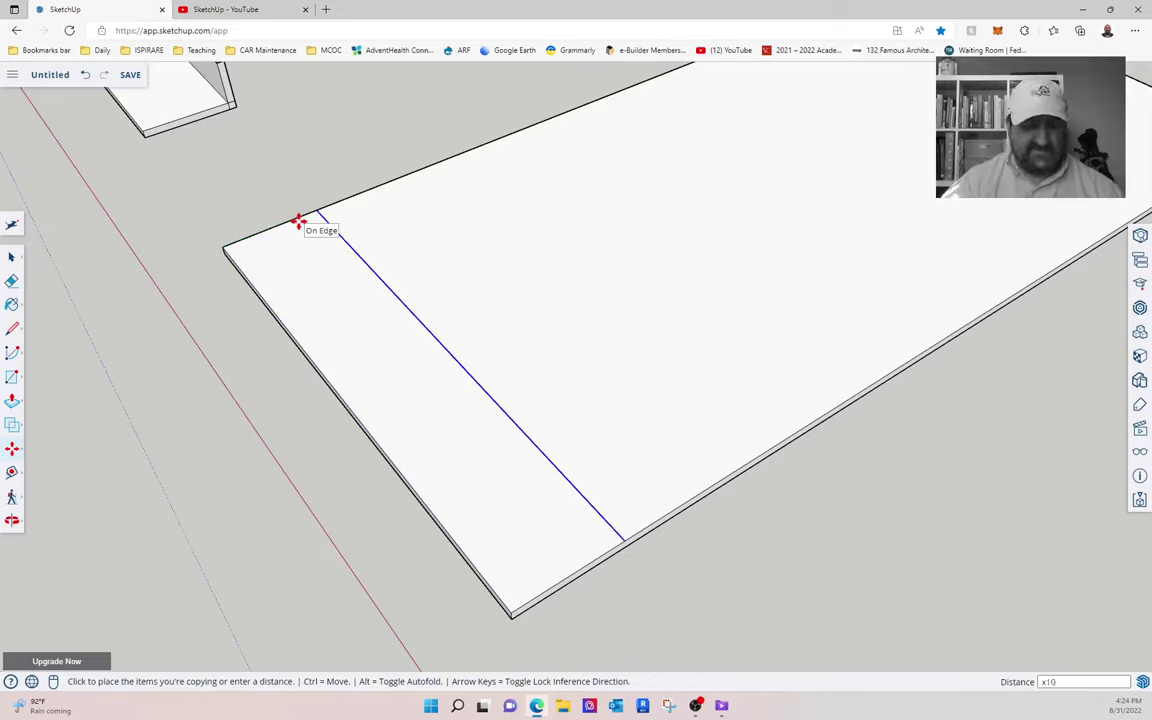
pyautogui.write('x10')
pyautogui.press('Return')
pyautogui.click(9, 259)
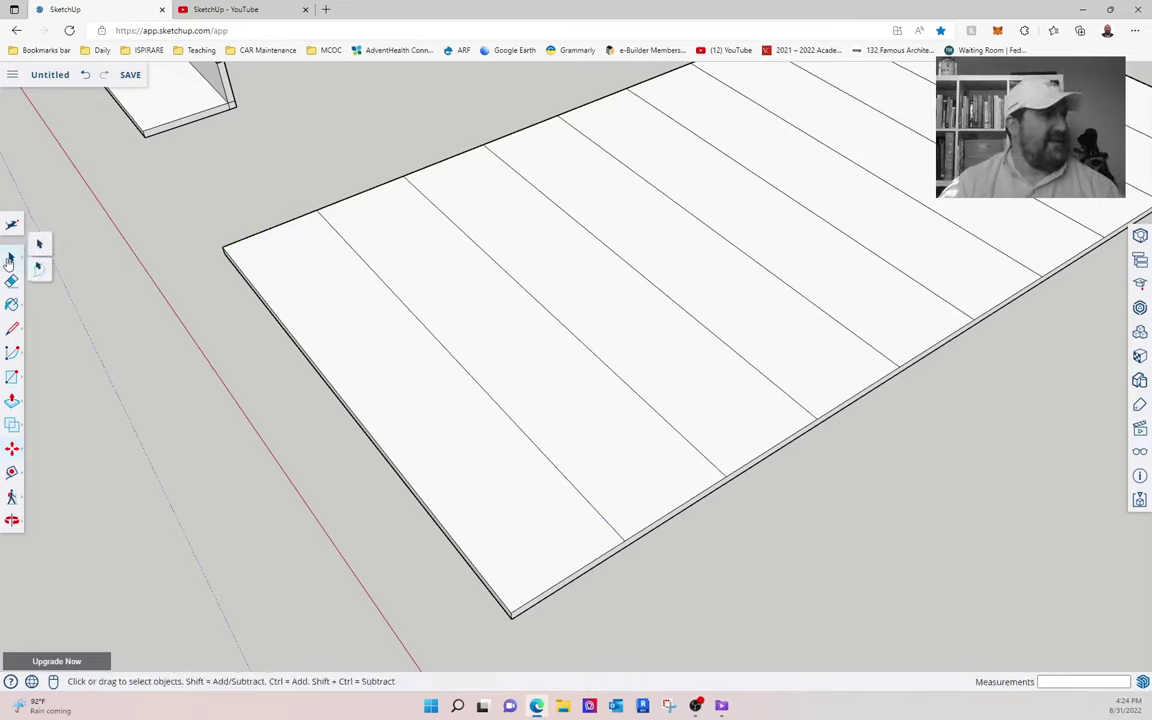
# Raise the first slab strips in 7-inch increments, one step higher each
pyautogui.click(11, 401)
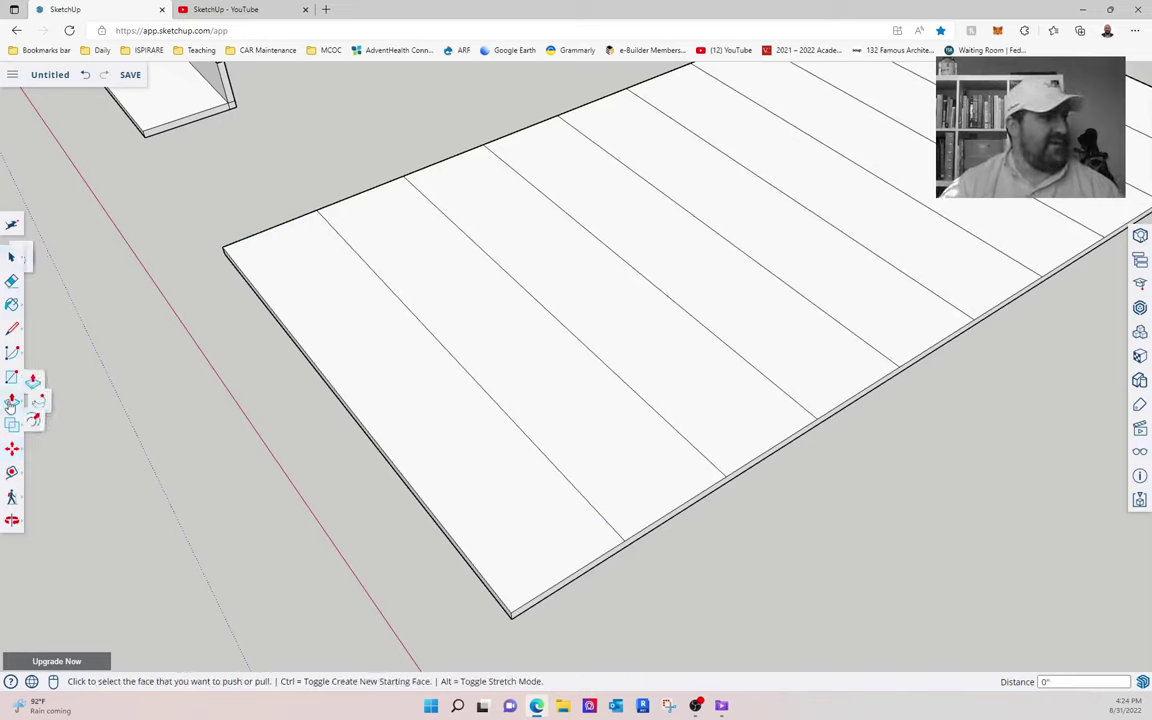
pyautogui.click(628, 502)
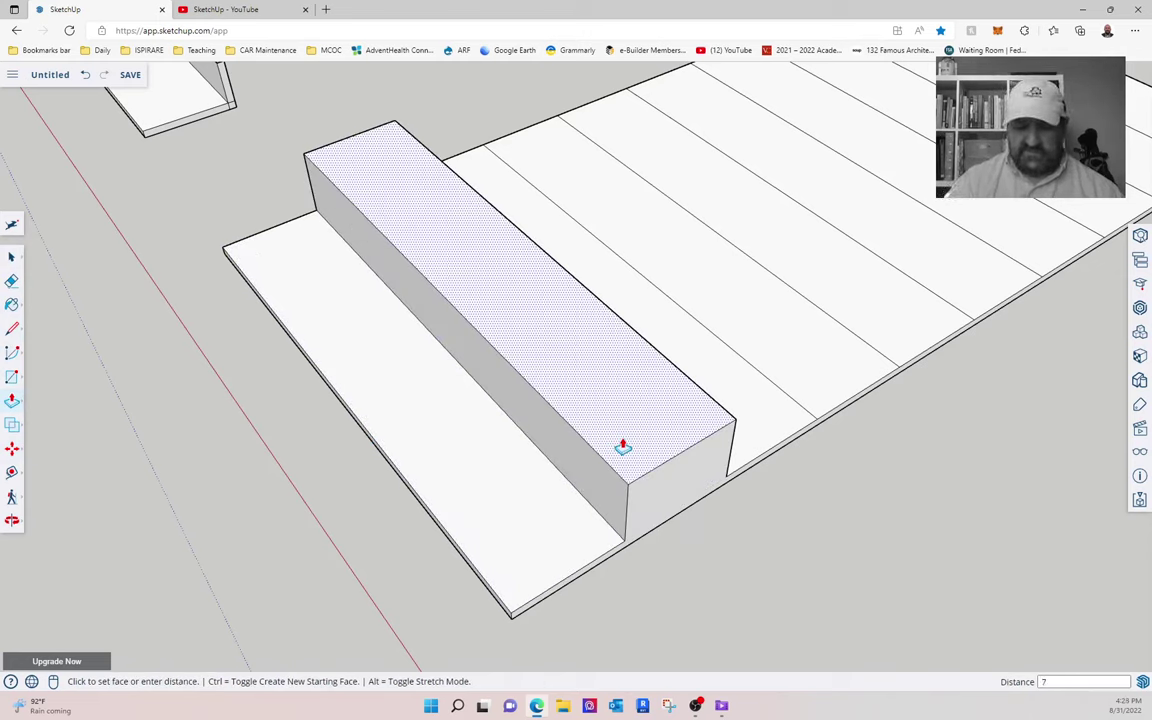
pyautogui.write('7"')
pyautogui.press('Return')
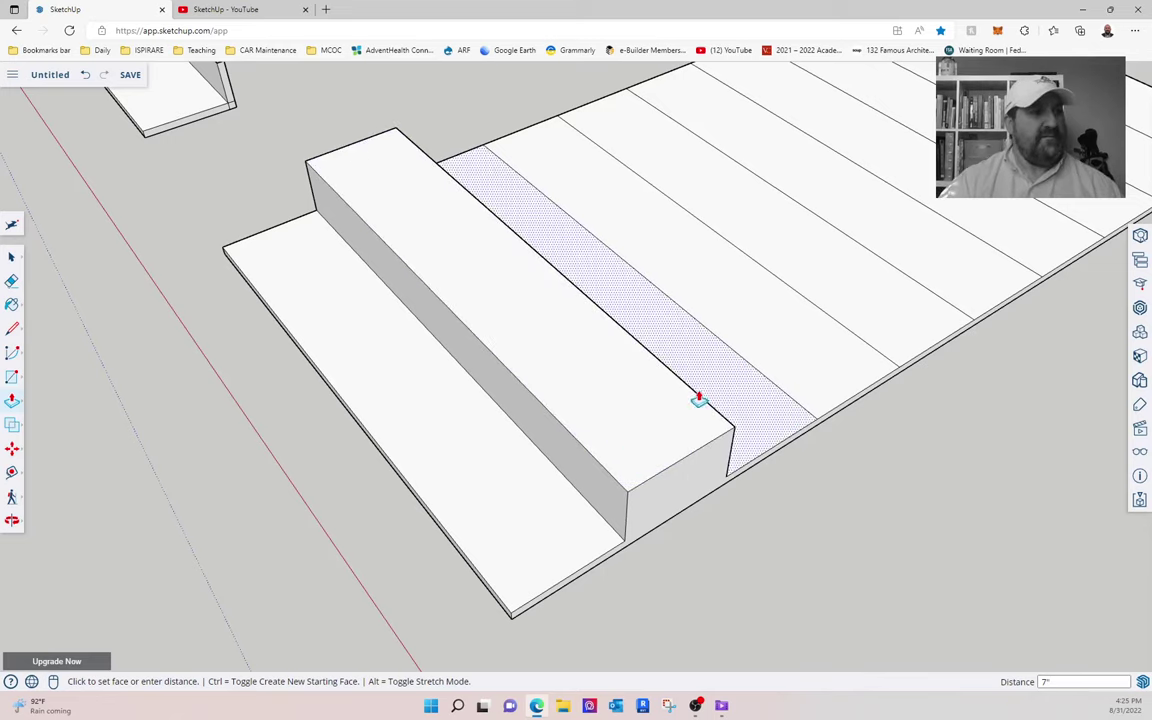
pyautogui.click(645, 398)
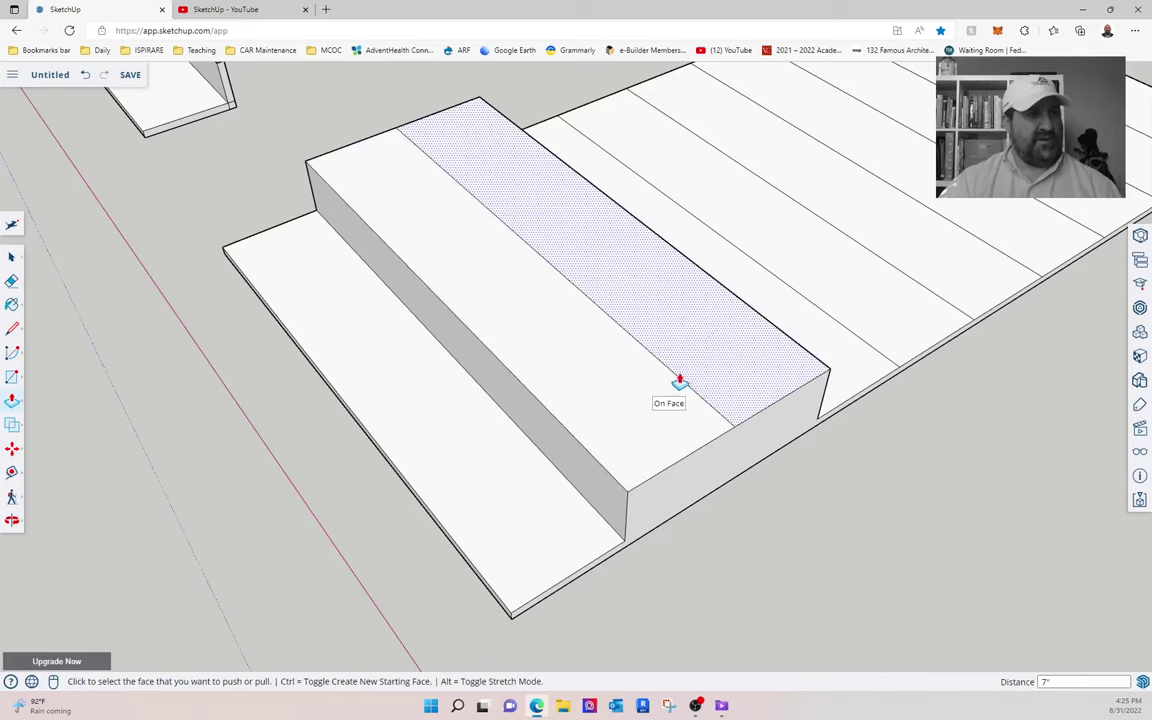
pyautogui.click(733, 410)
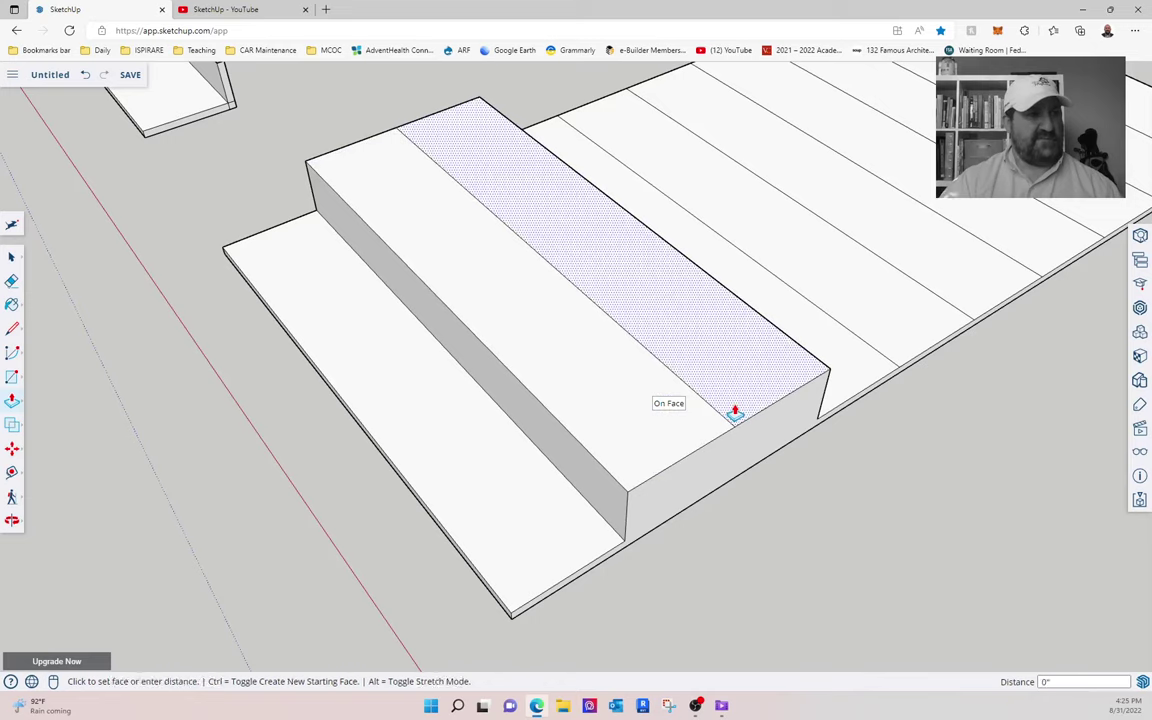
pyautogui.click(733, 372)
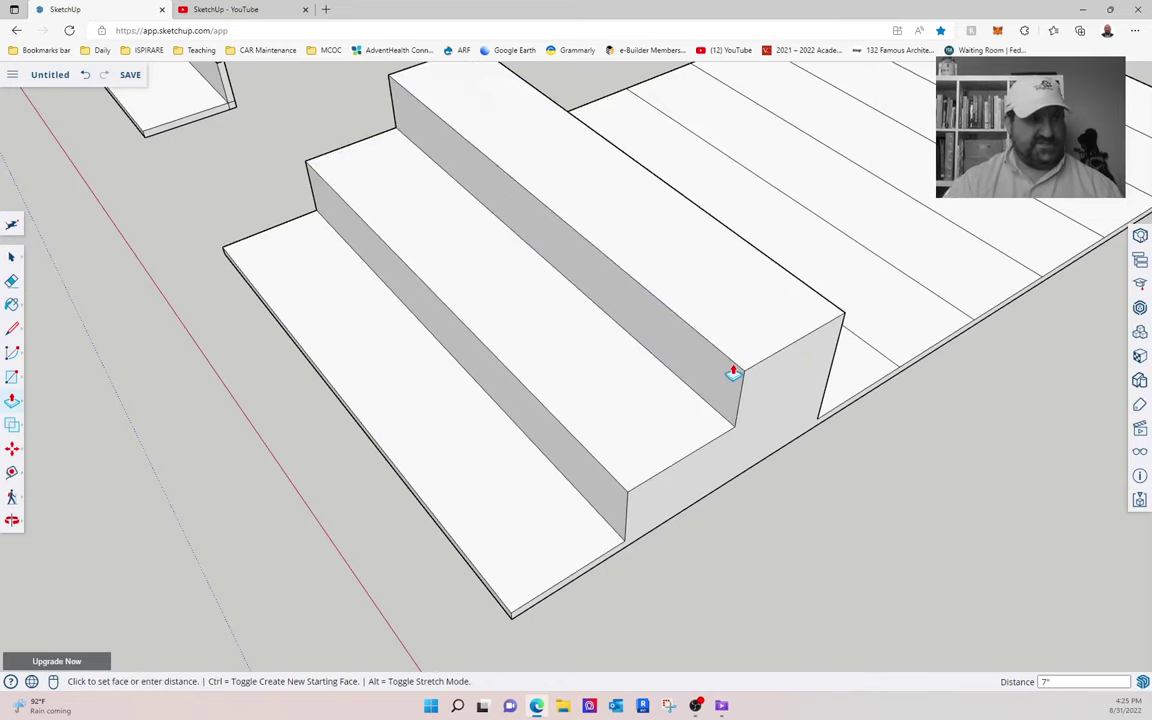
# Raise the next strips, undoing an accidental 7-foot extrusion and redoing the top strip
pyautogui.click(864, 365)
pyautogui.click(777, 335)
pyautogui.click(851, 290)
pyautogui.write("'")
pyautogui.press('Return')
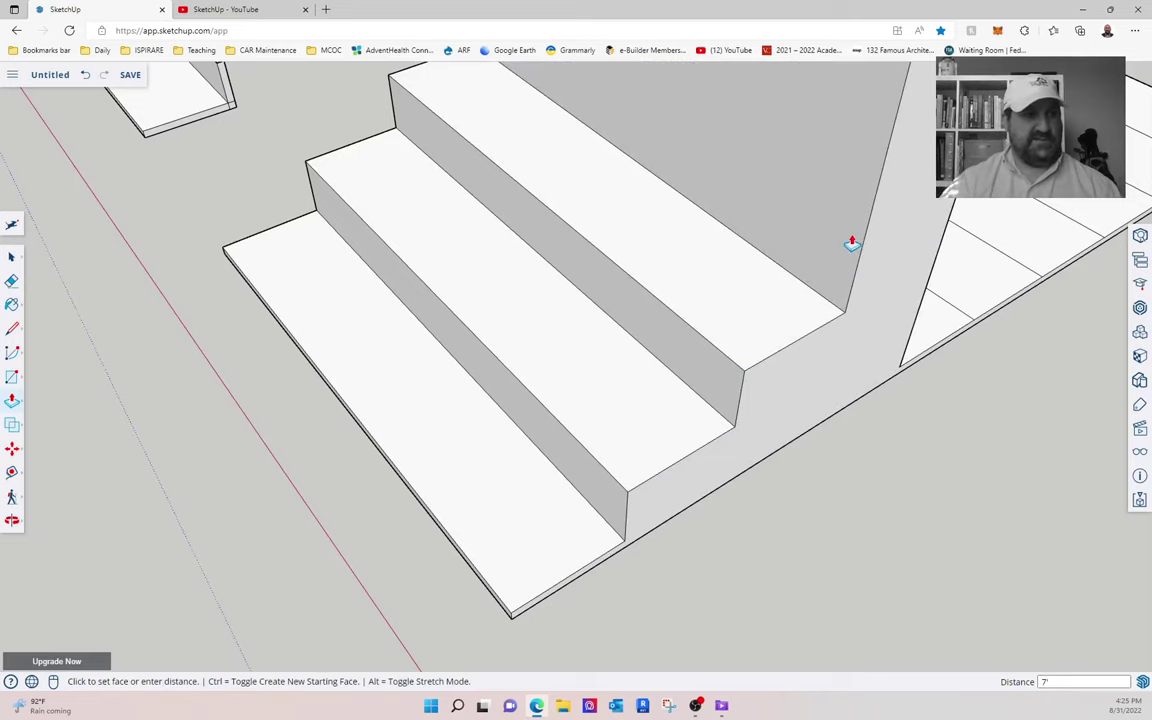
pyautogui.hotkey('ctrl', 'z')
pyautogui.click(851, 243)
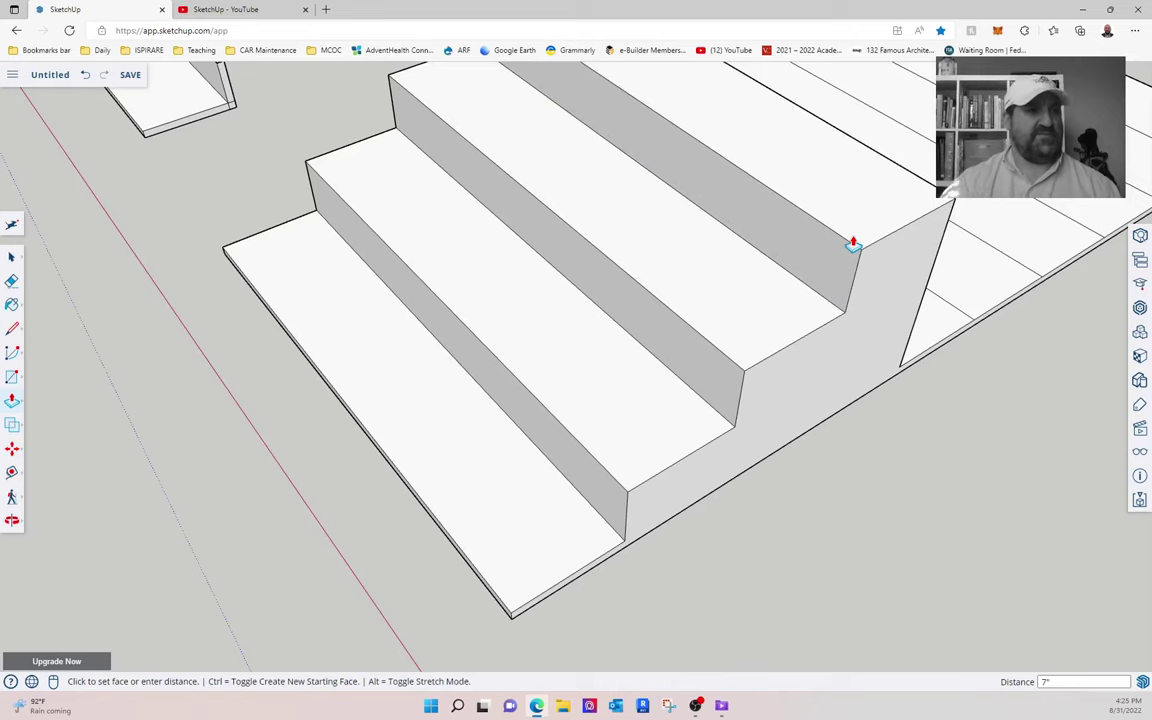
pyautogui.click(630, 386)
# Adjust the small base faces and raise the top steps another 7 inches each
pyautogui.scroll(-3, 663, 393)
pyautogui.click(784, 362)
pyautogui.click(748, 310)
pyautogui.click(777, 292)
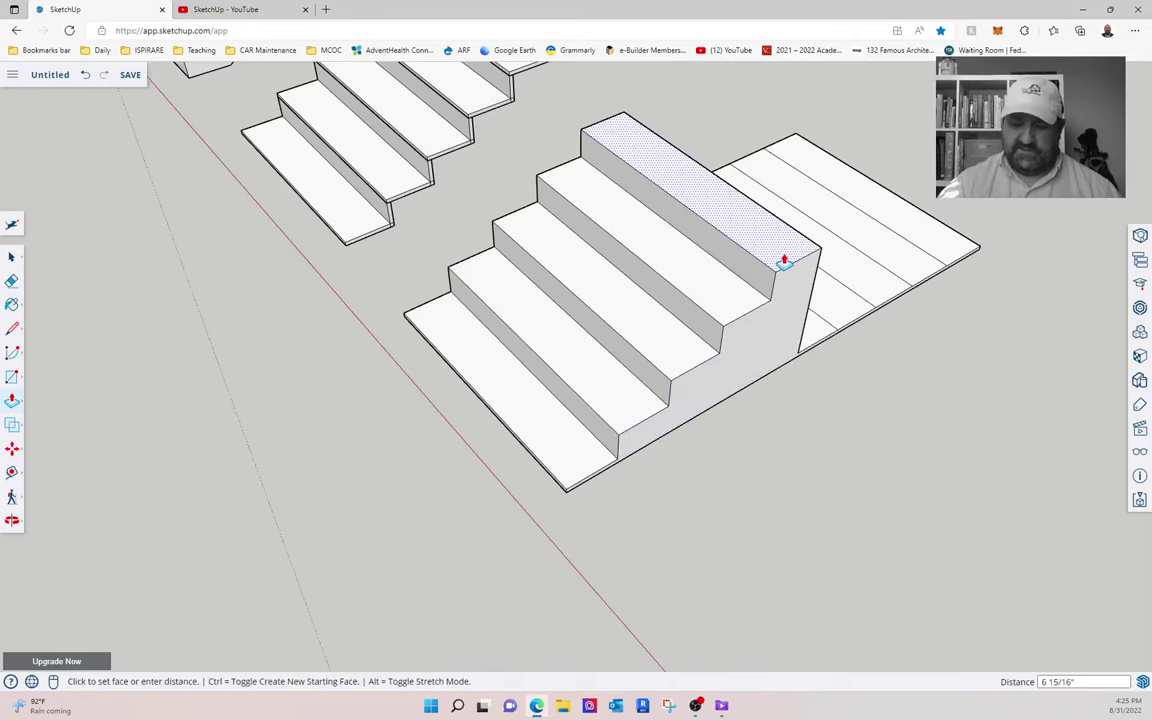
pyautogui.write('7')
pyautogui.press('Return')
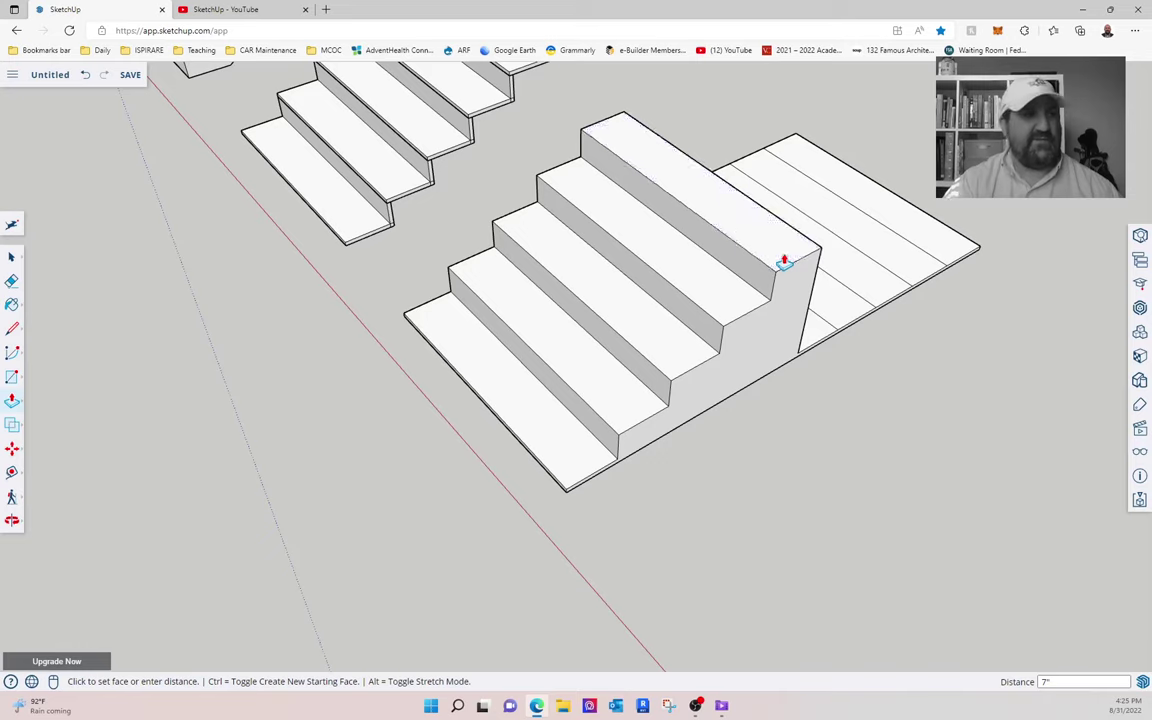
pyautogui.click(818, 336)
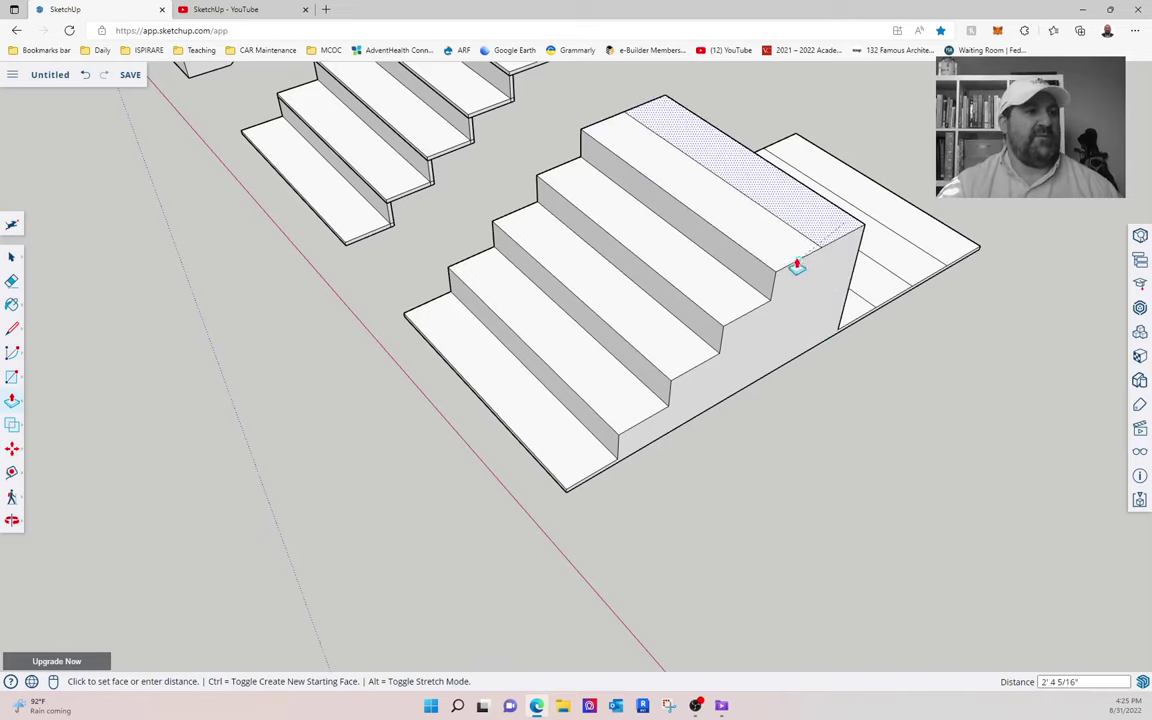
pyautogui.click(818, 244)
pyautogui.click(822, 238)
pyautogui.write('7')
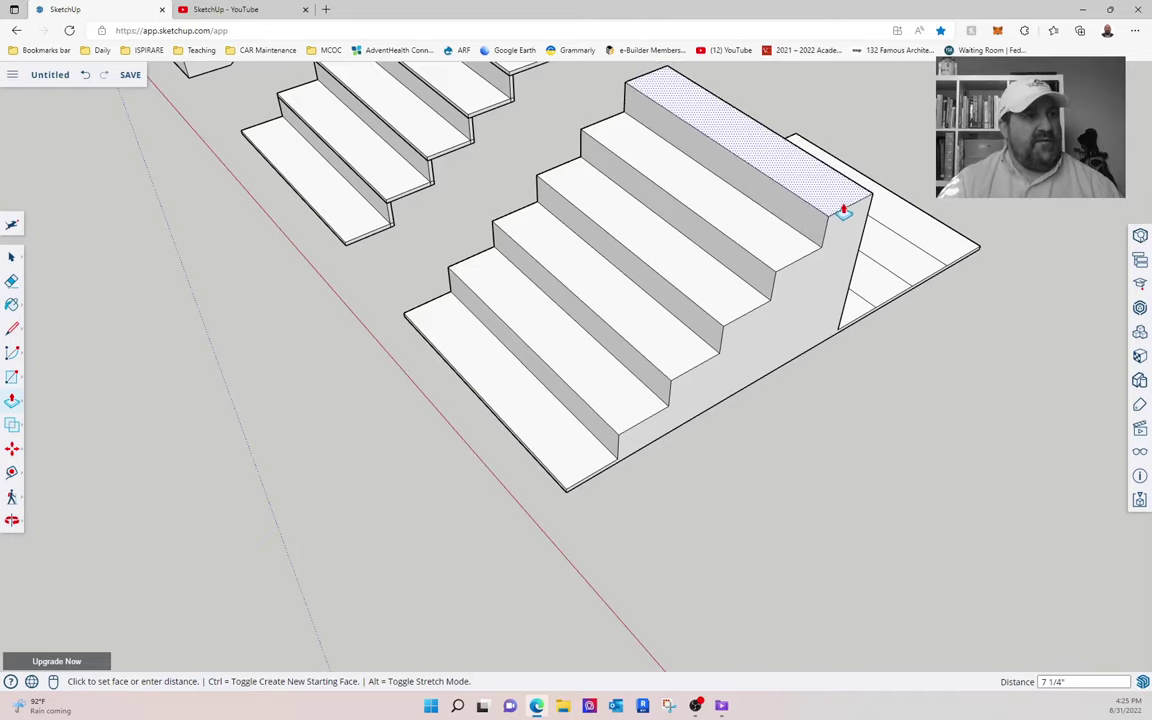
pyautogui.click(832, 208)
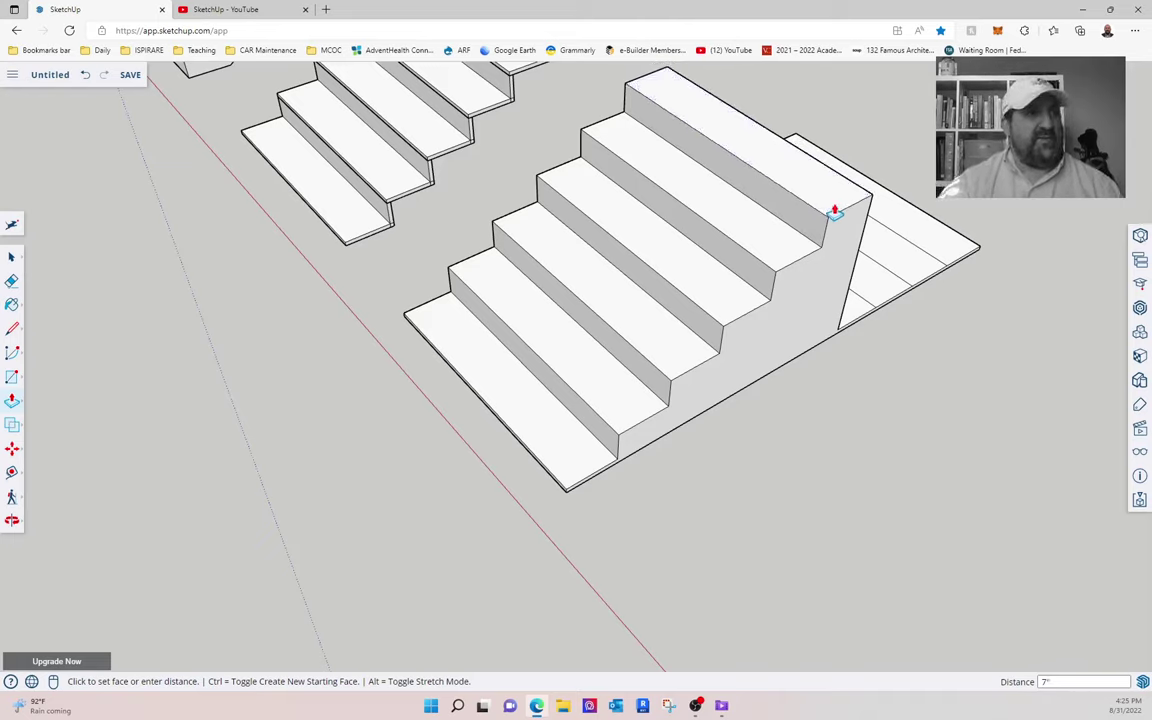